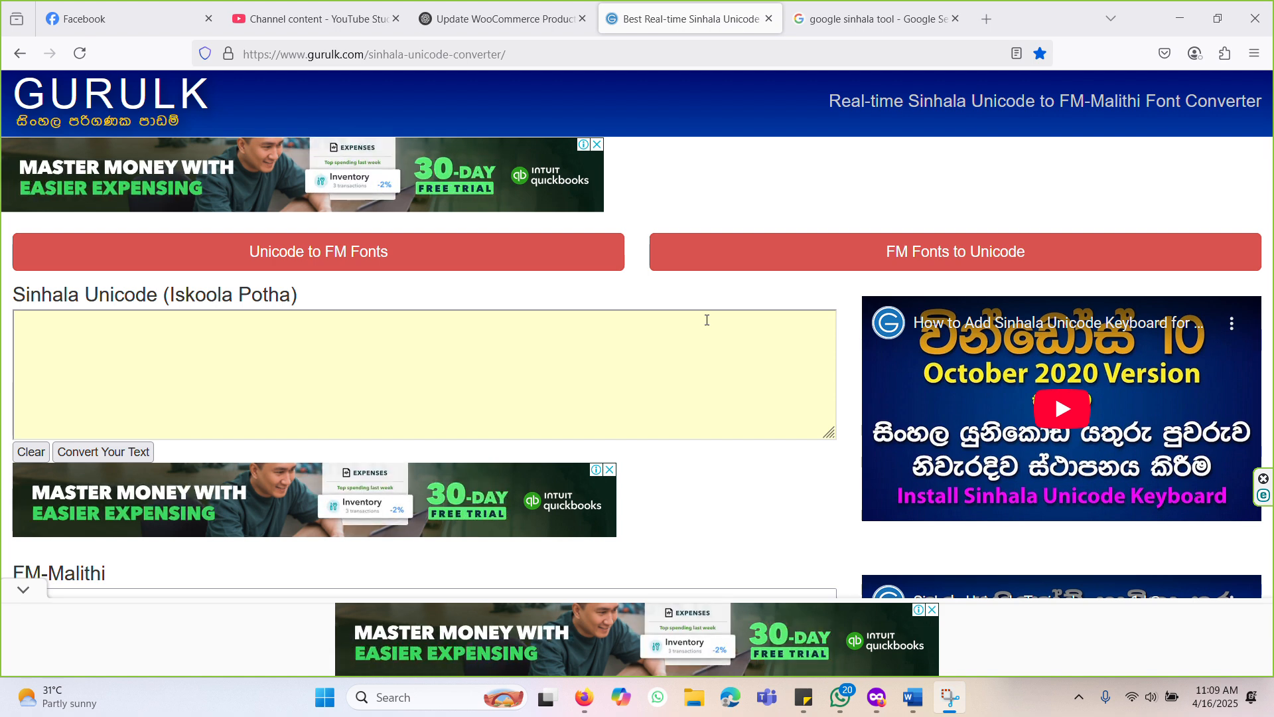
Open the Sinhala Google Input Tools try-out page from the "google sinhala tool" search results
left_click(870, 18)
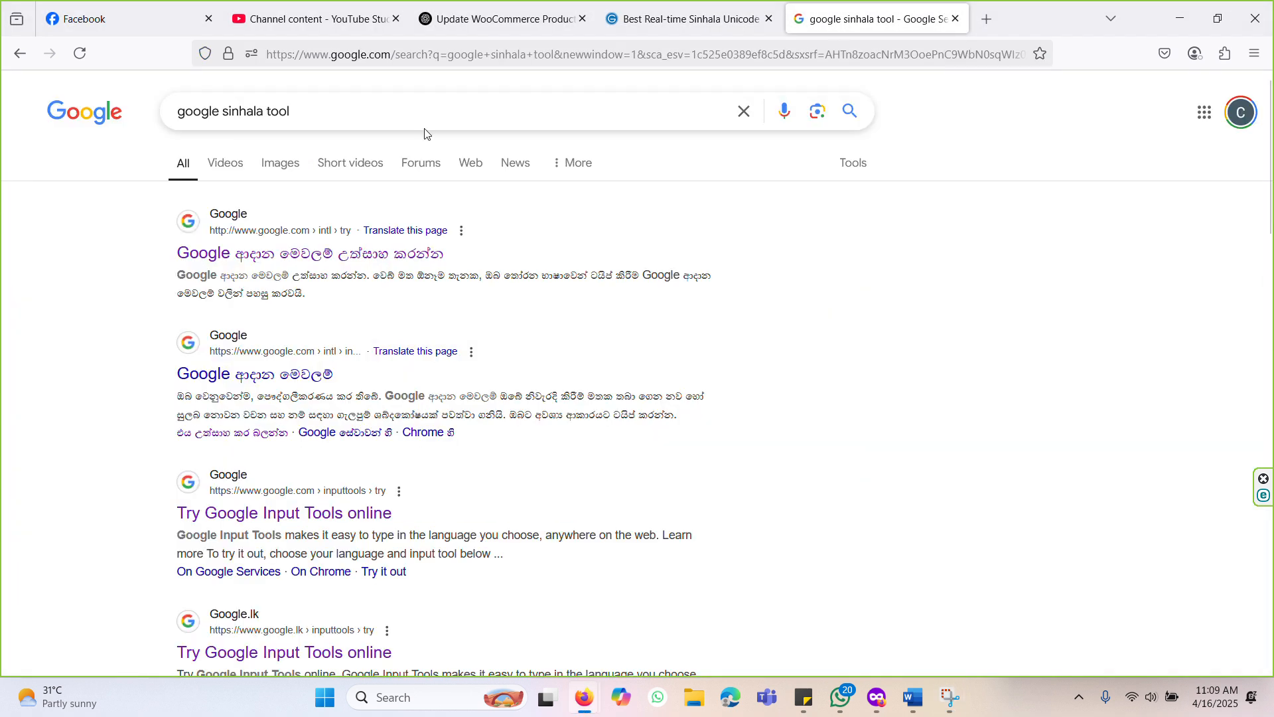
left_click(306, 99)
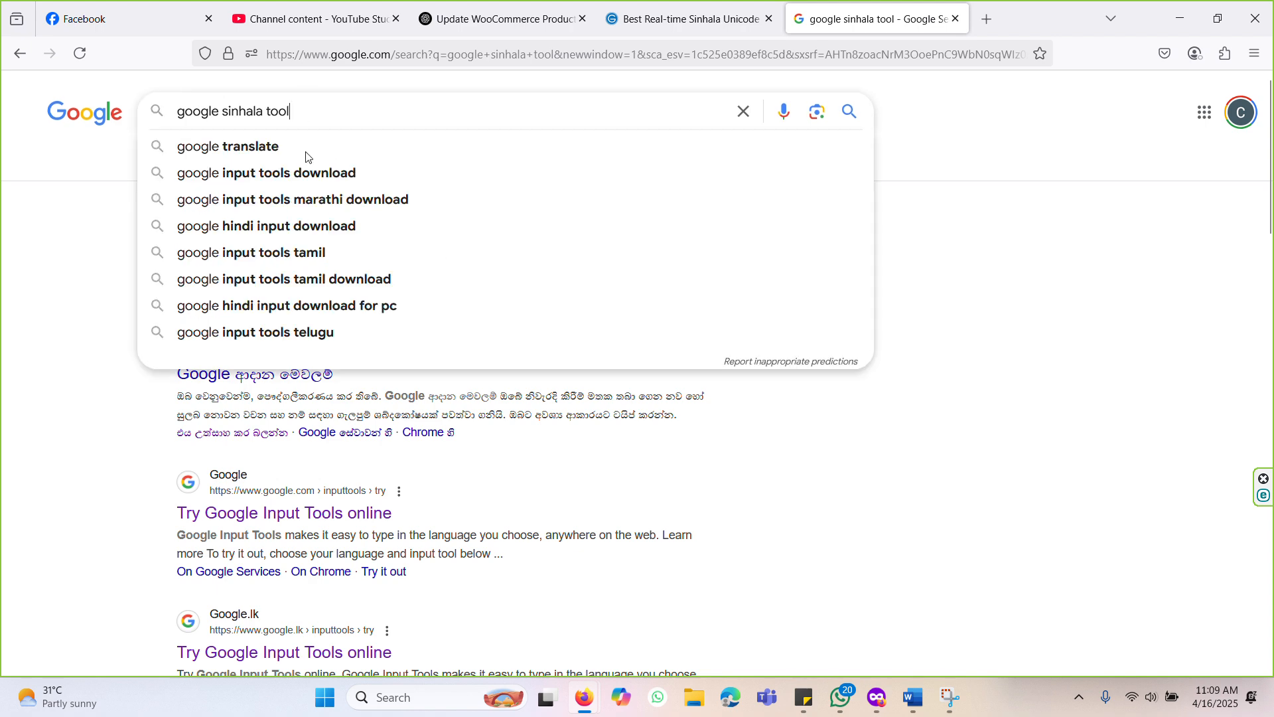
left_click(77, 159)
left_click(305, 251)
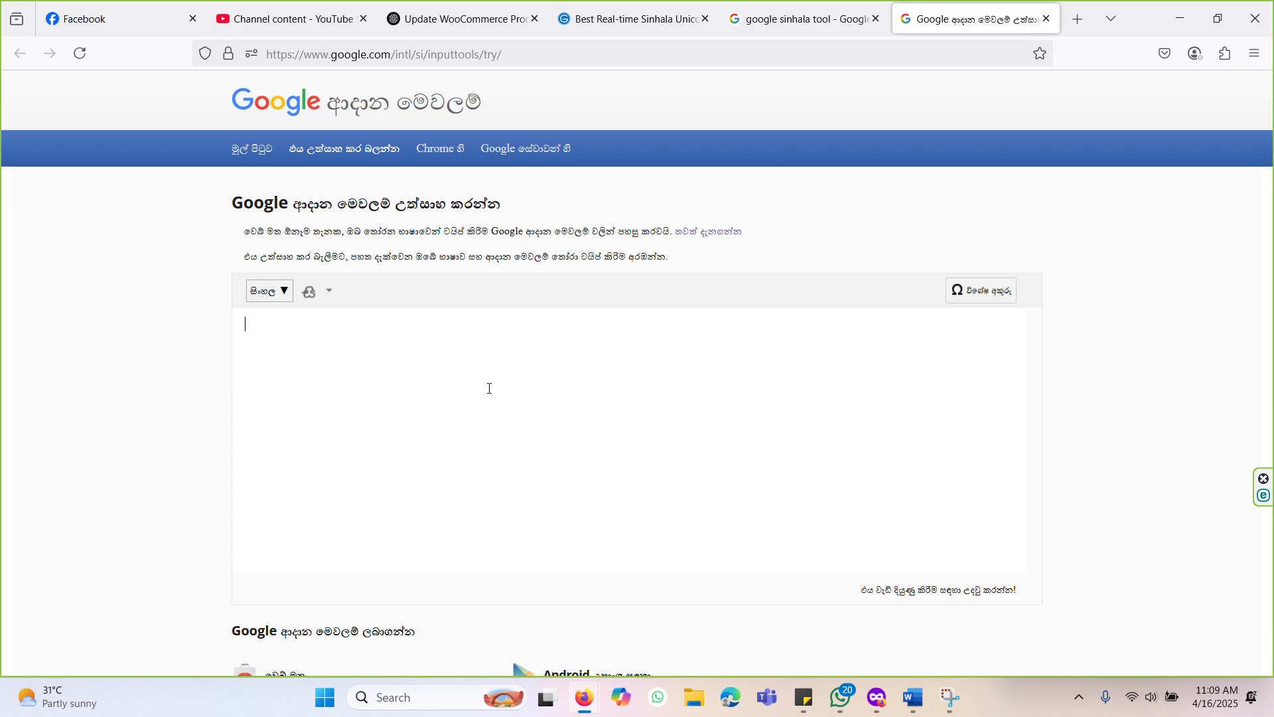
Write the Sinhala words "සාමය සතුට සපිරුණු" in the Google Input Tools text area
type("samaya")
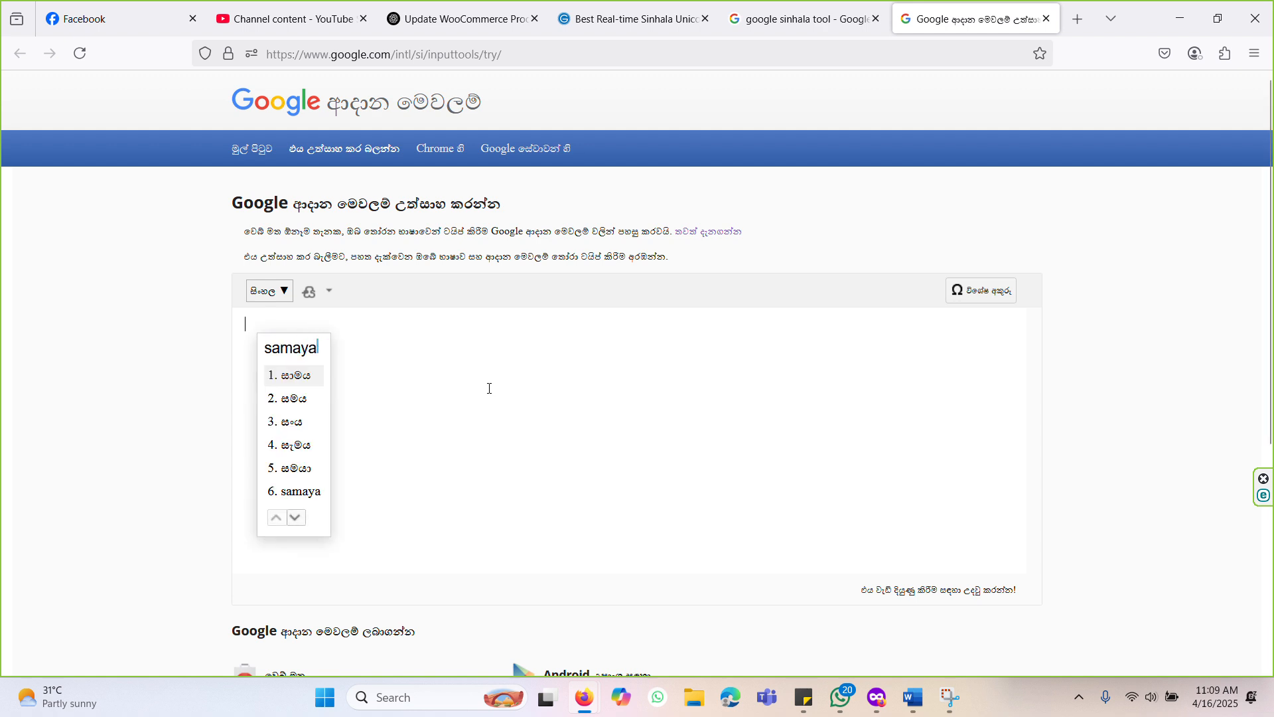
key("space")
type("sathut")
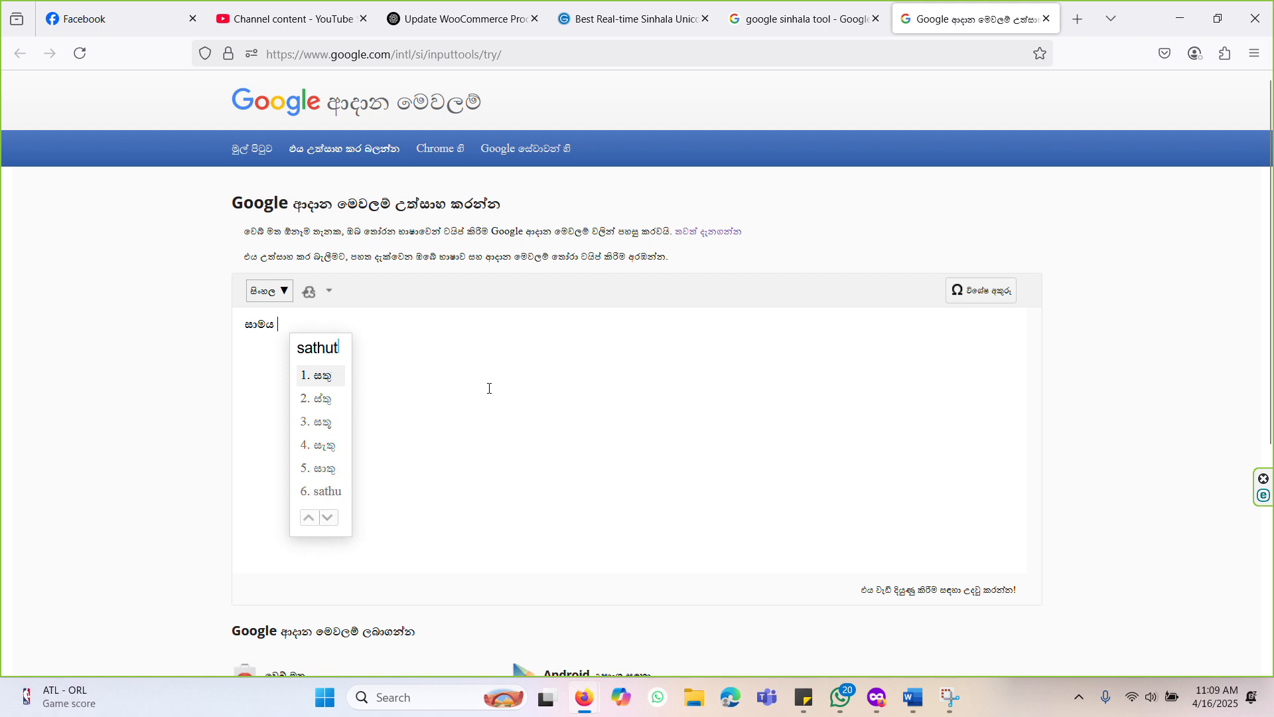
type("a")
key("space")
type("s")
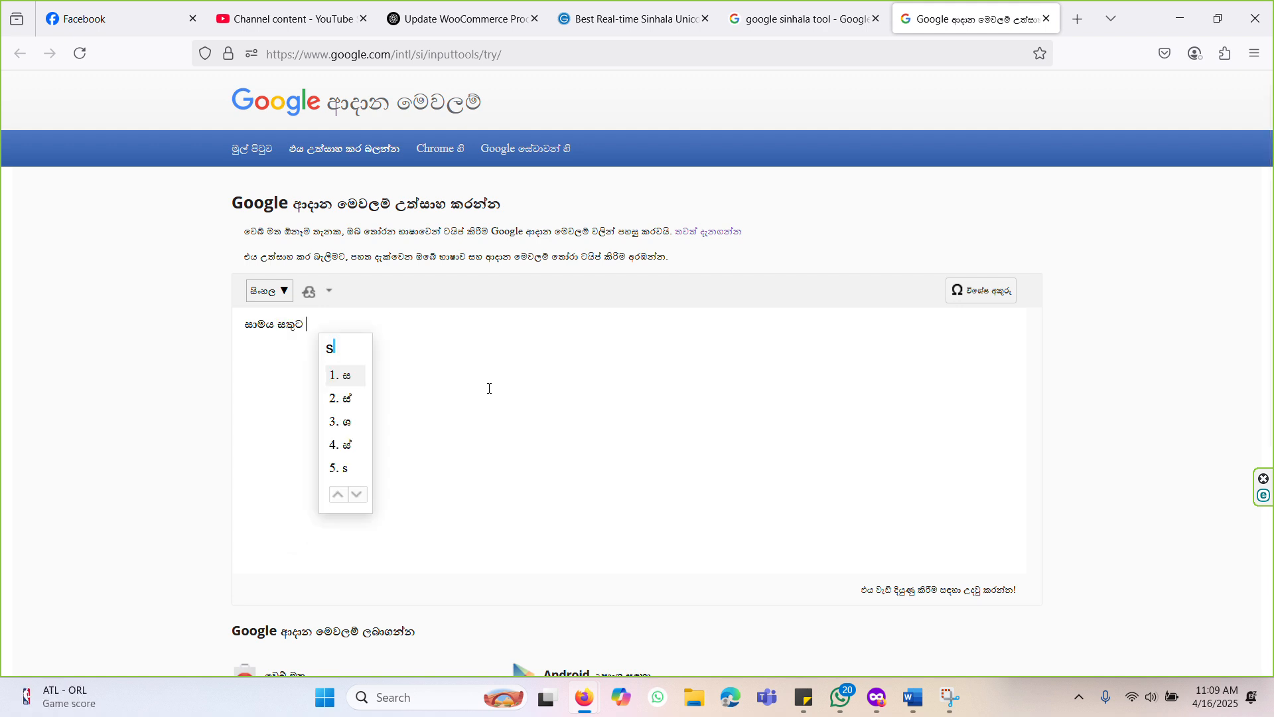
type("apiru")
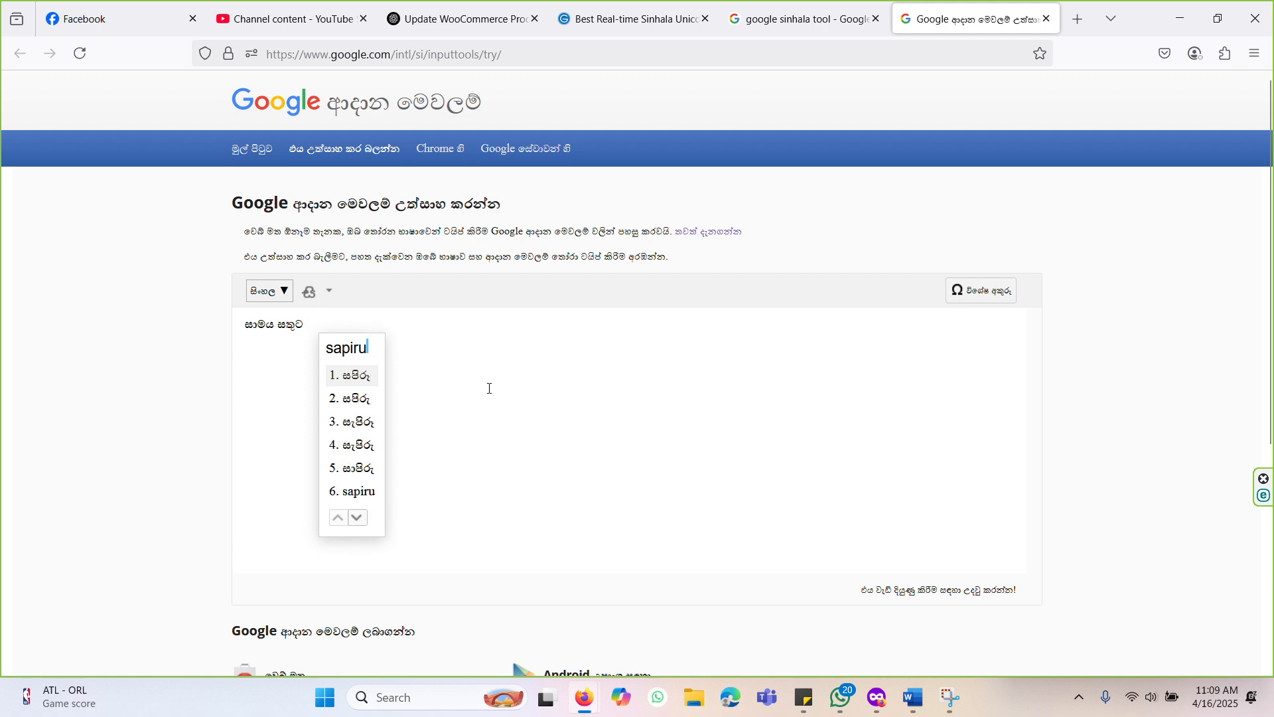
type("Nu")
key("space")
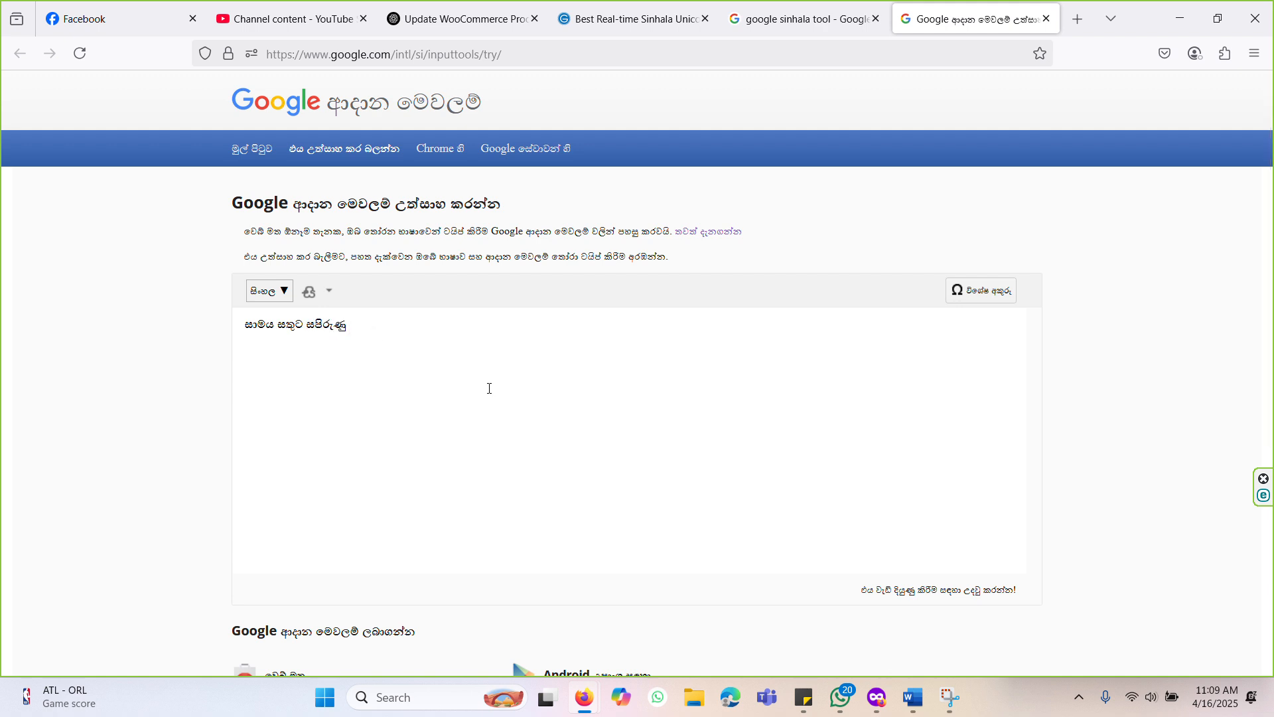
Continue the Sinhala sentence with the words "සුබ නව"
type("suwaba")
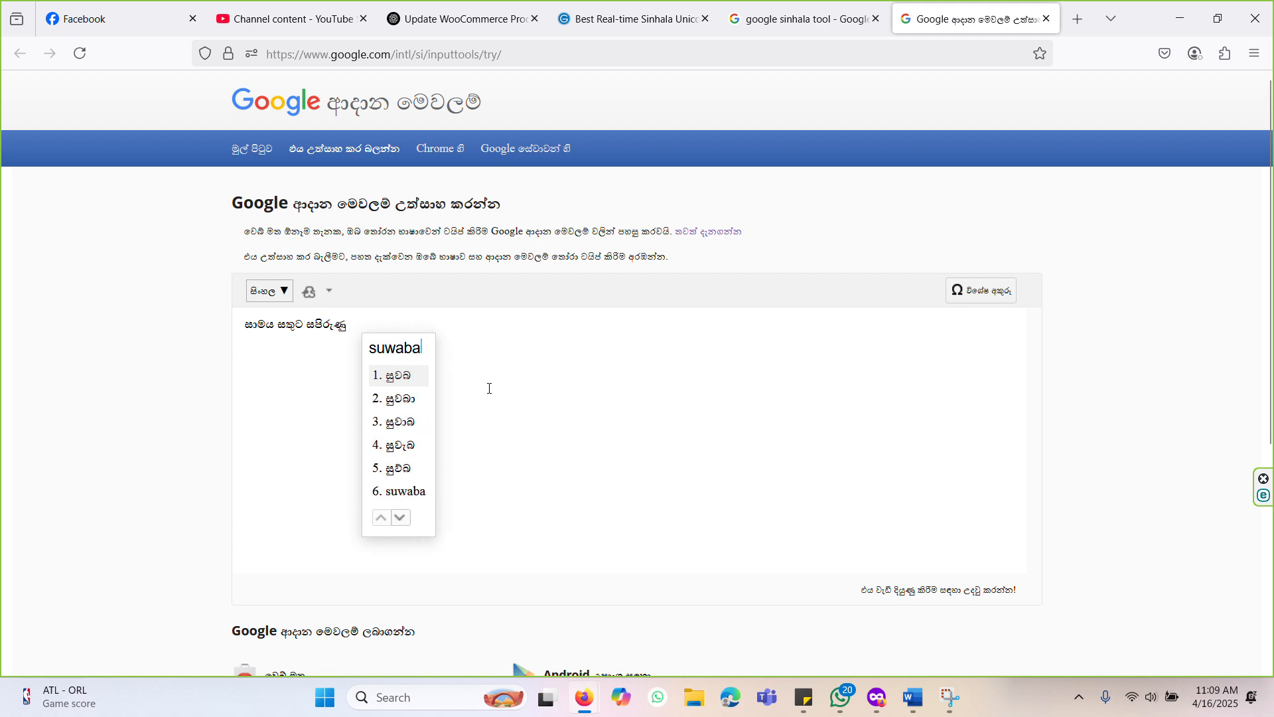
key("BackSpace")
key("BackSpace")
key("BackSpace")
key("BackSpace")
type("b")
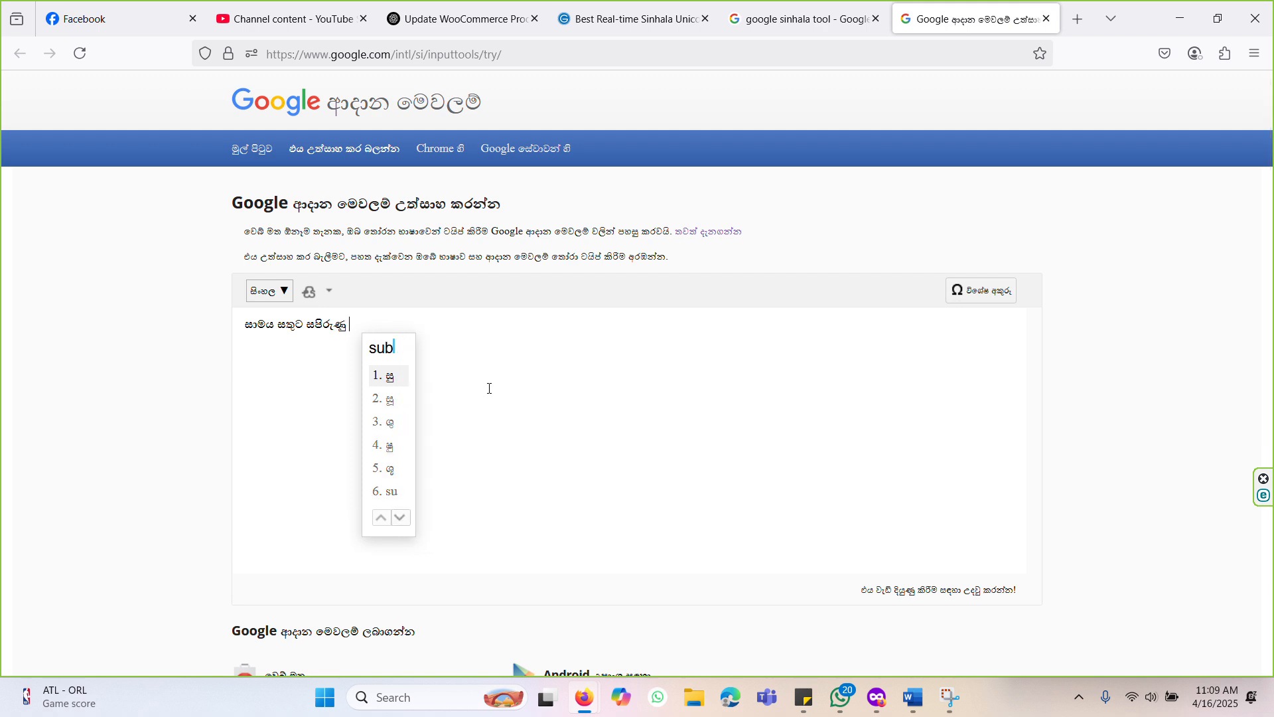
type("a")
key("space")
type("nawa")
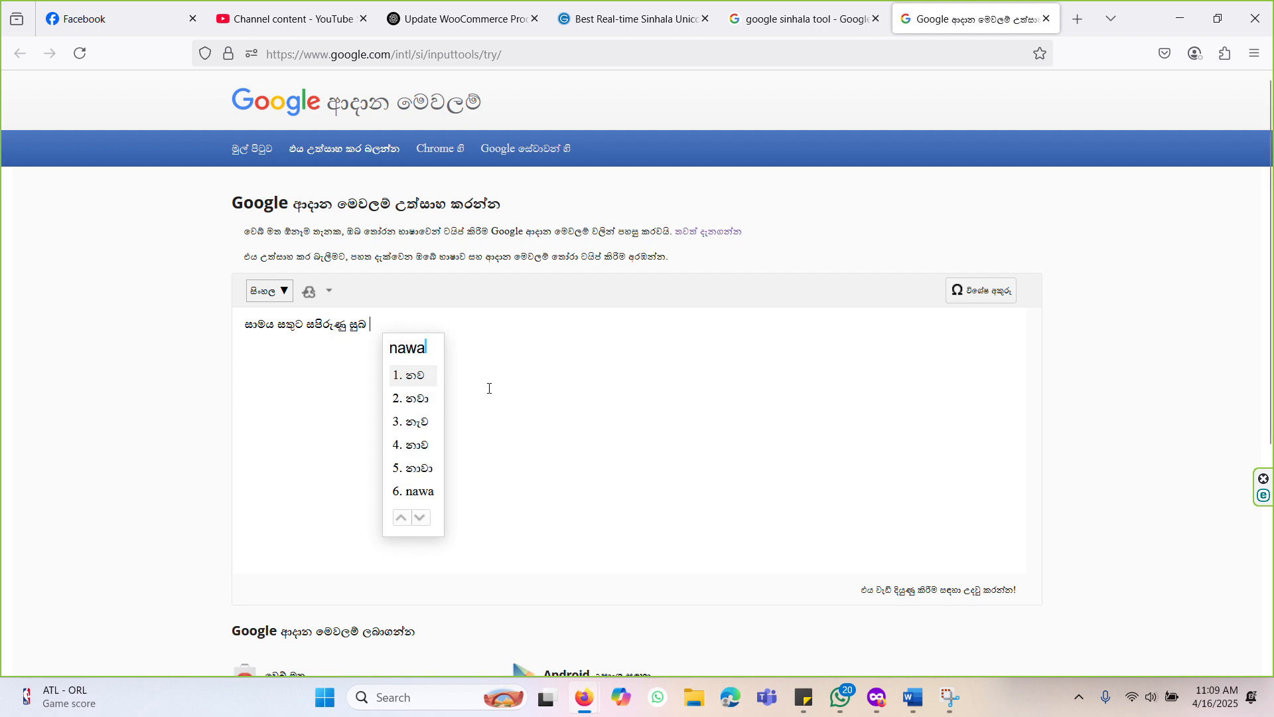
key("space")
Finish the greeting with the words "වසරක් වේවා!"
type("was")
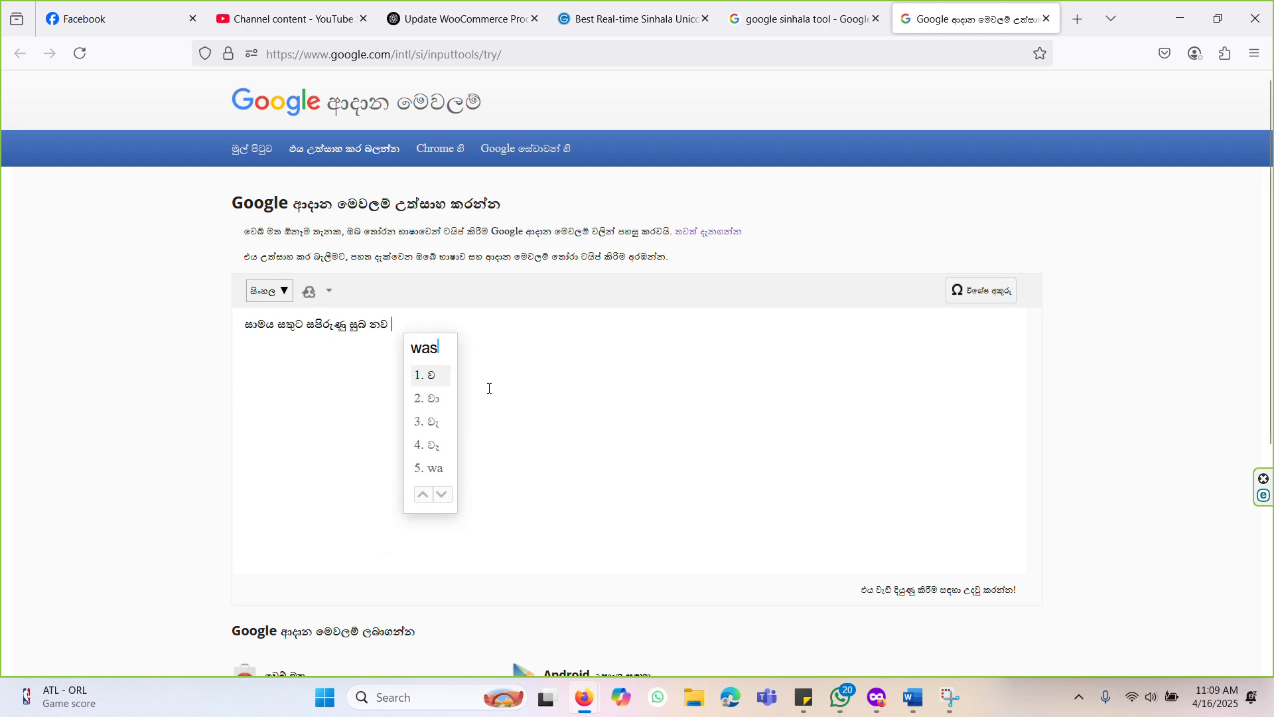
type("ara")
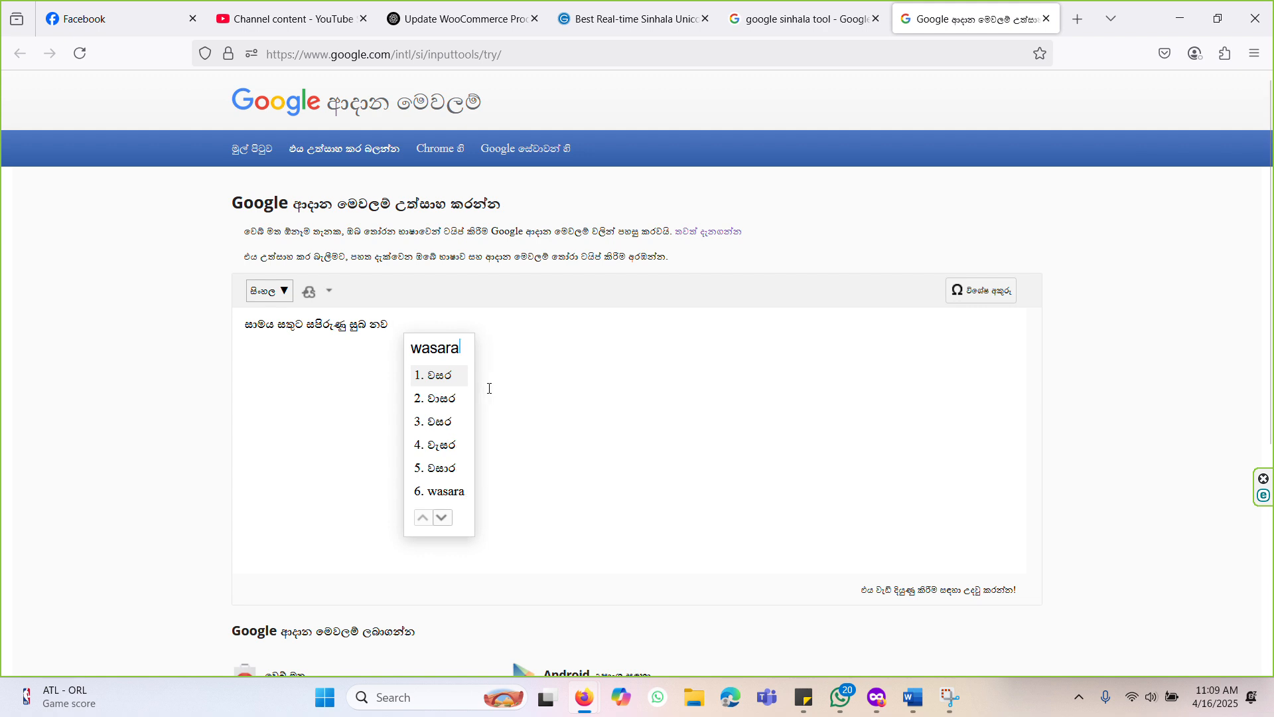
type("k")
key("space")
type("we")
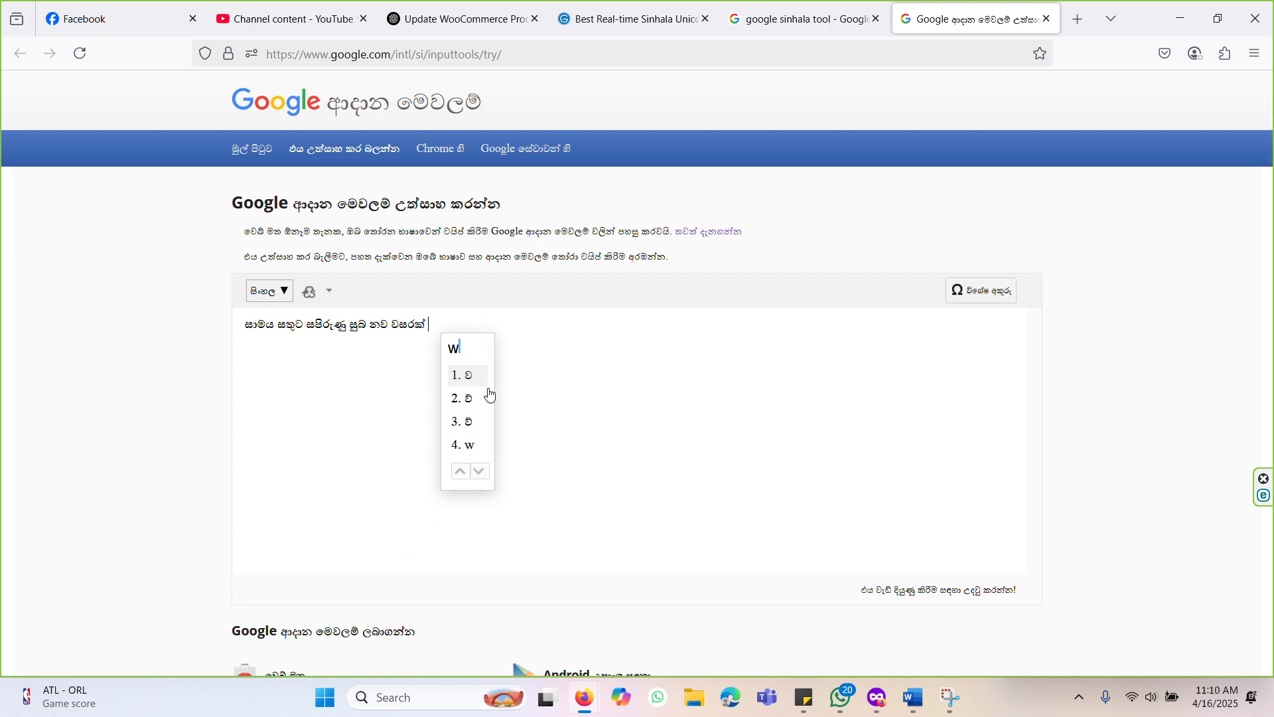
type("waa")
key("space")
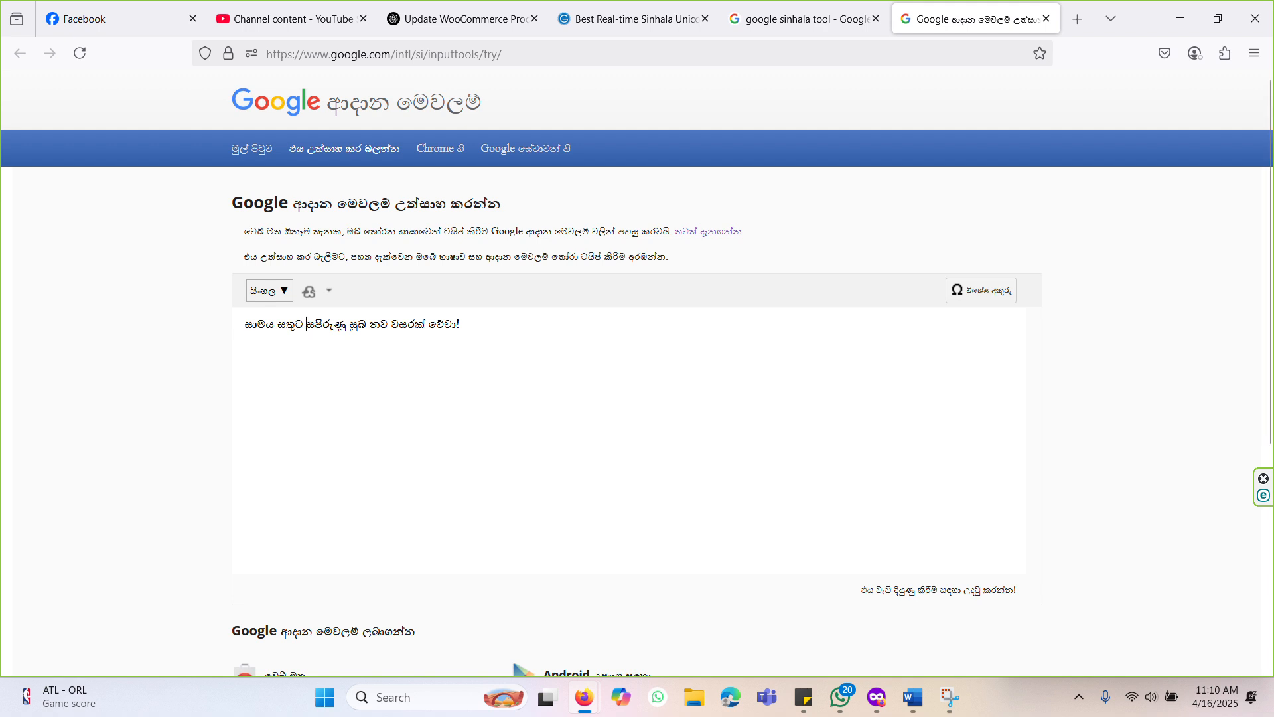
Insert the word "සුබ" between "සතුට" and "සපිරුණු" in the Sinhala sentence
type("suwab")
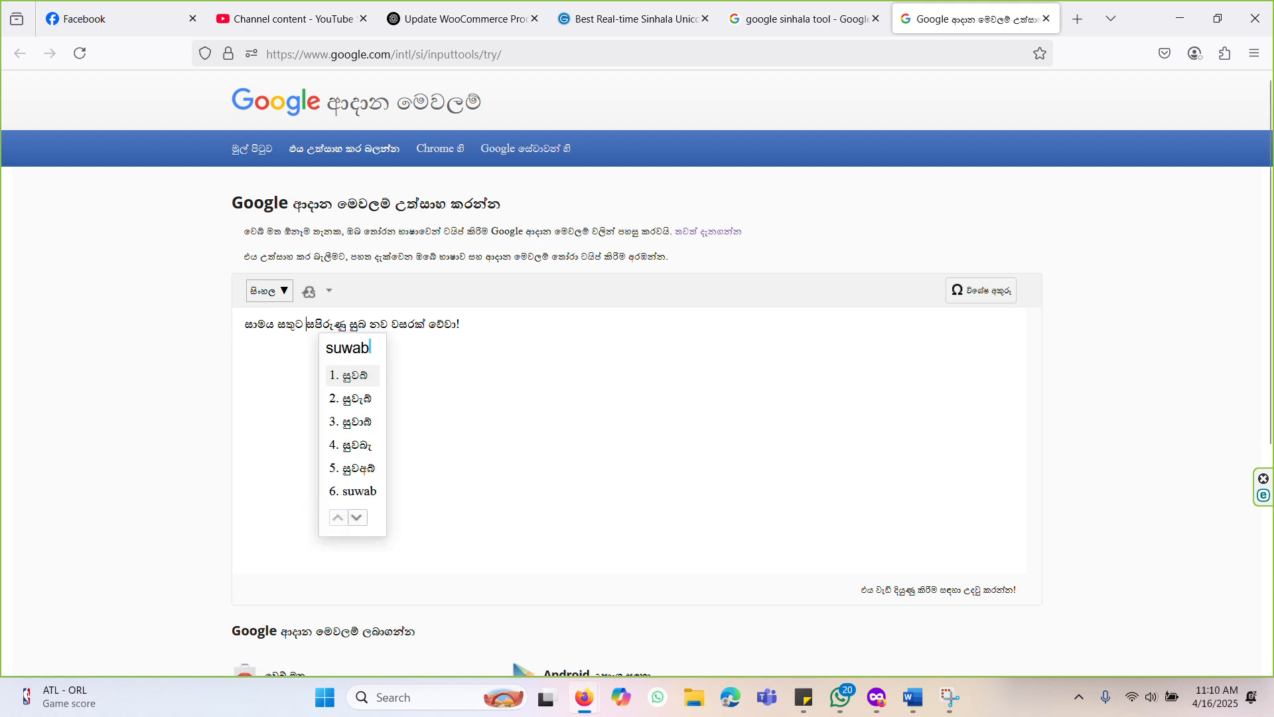
key("BackSpace")
key("BackSpace")
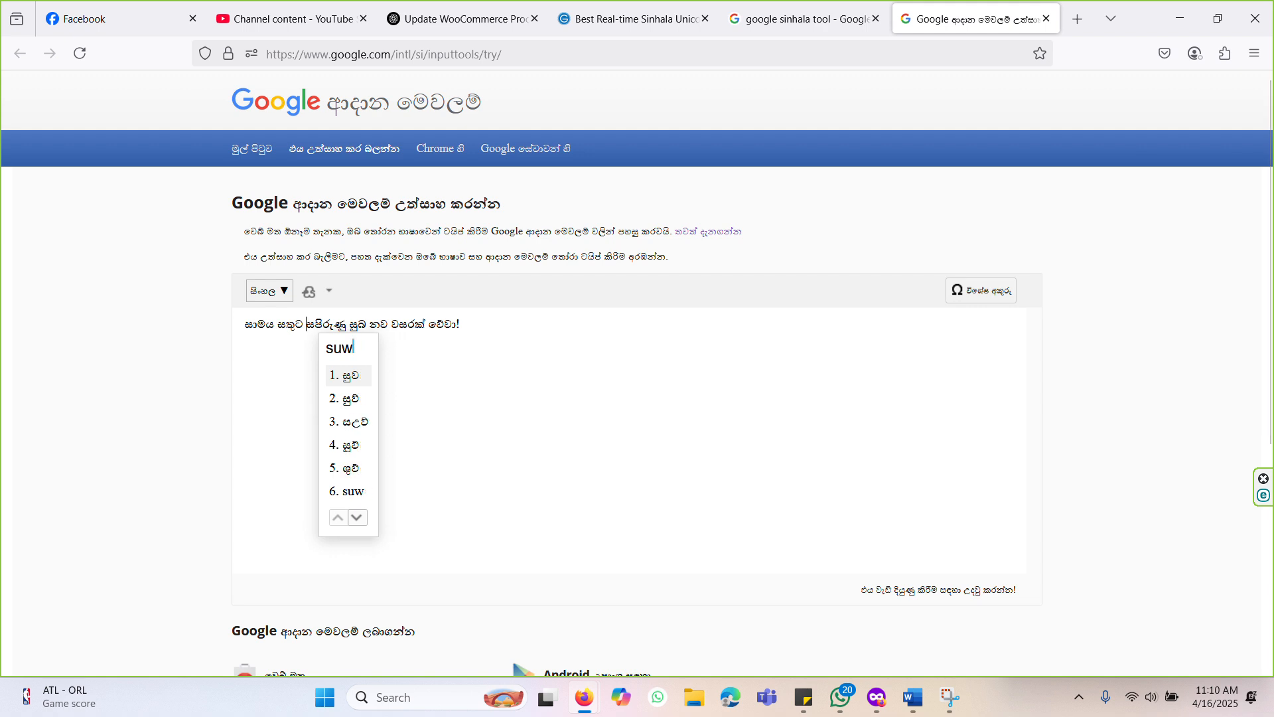
type("b")
key("BackSpace")
key("BackSpace")
key("BackSpace")
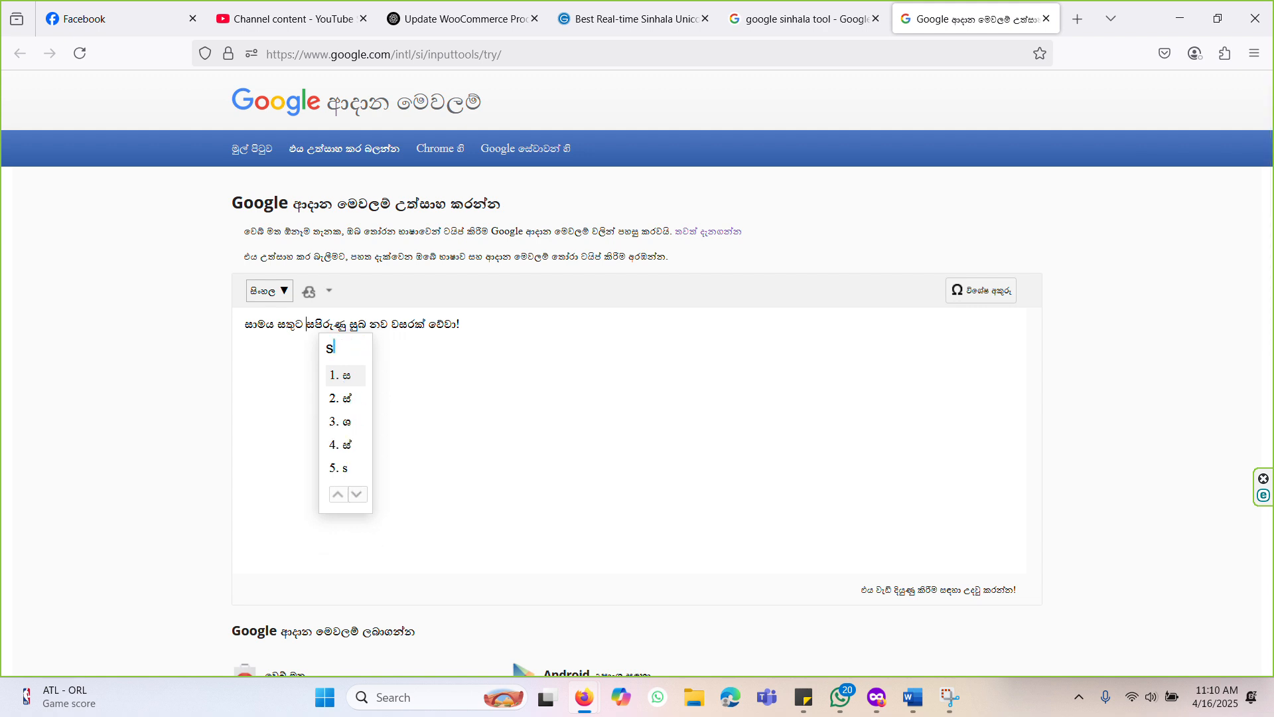
type("ub")
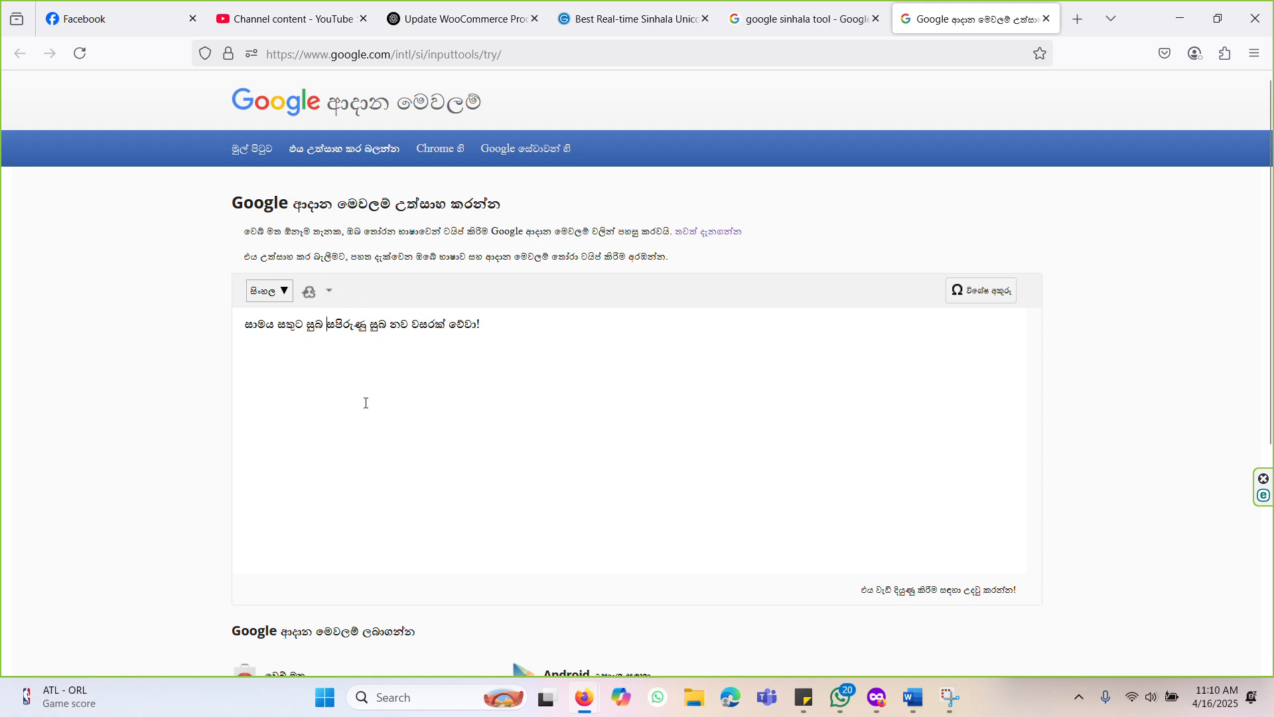
Select the whole Sinhala sentence and close the "google sinhala tool" search results page
left_click_drag(491, 323, 220, 324)
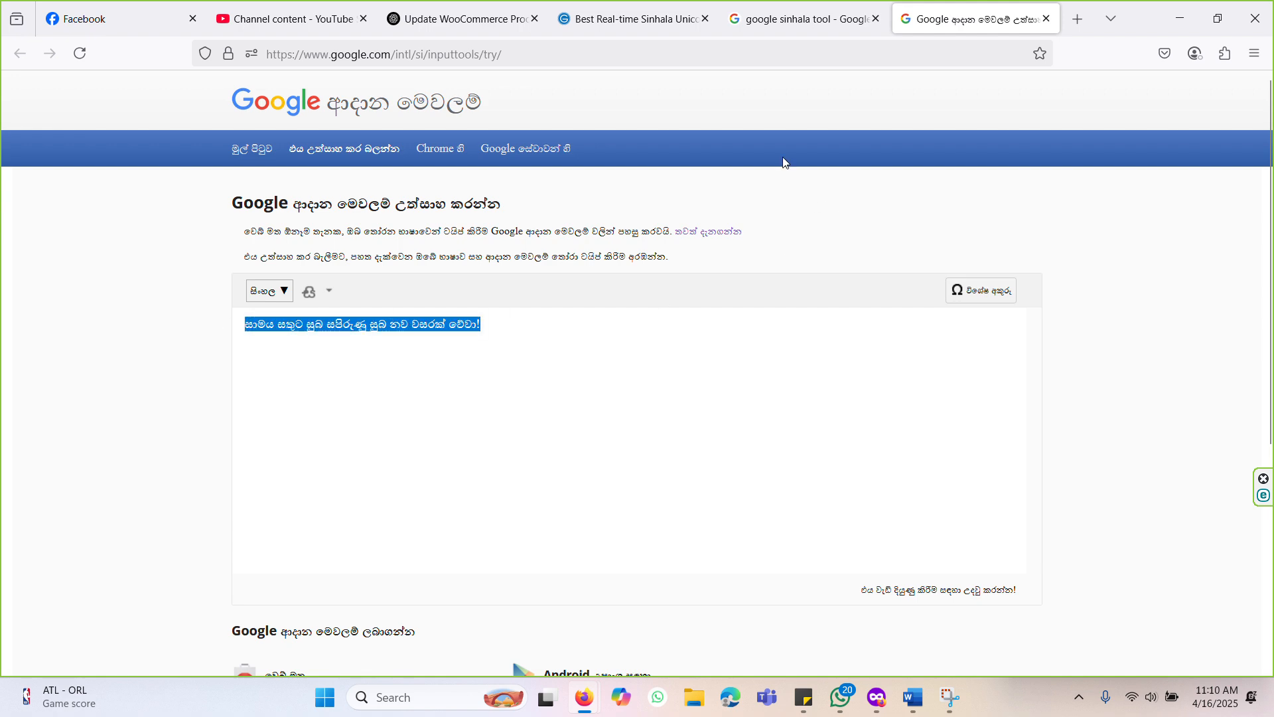
left_click(803, 18)
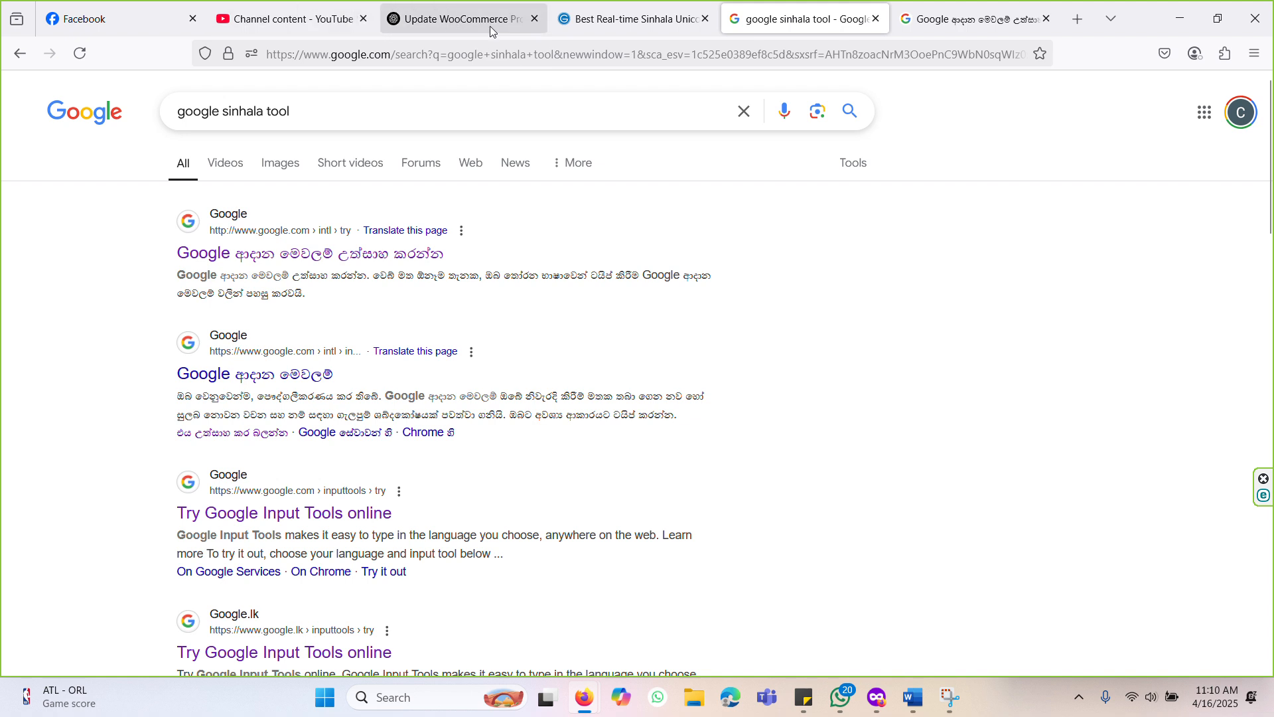
left_click(632, 19)
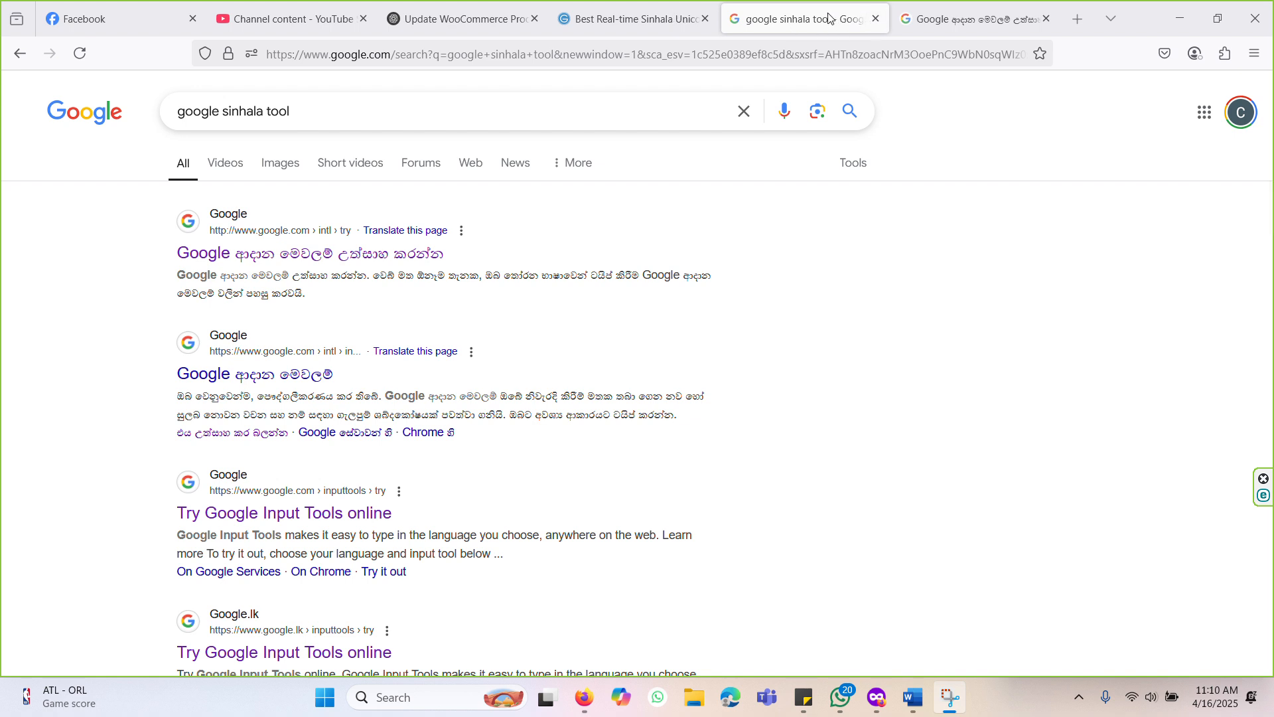
left_click_drag(828, 18, 976, 18)
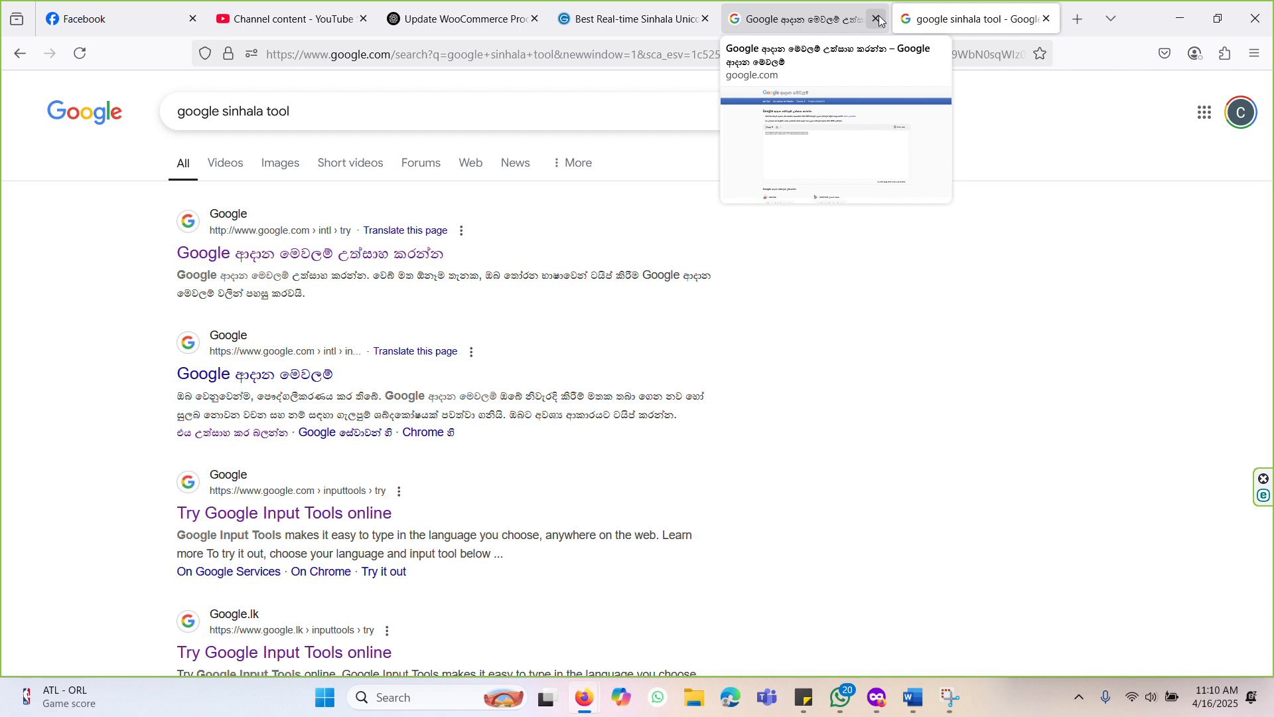
left_click(1047, 18)
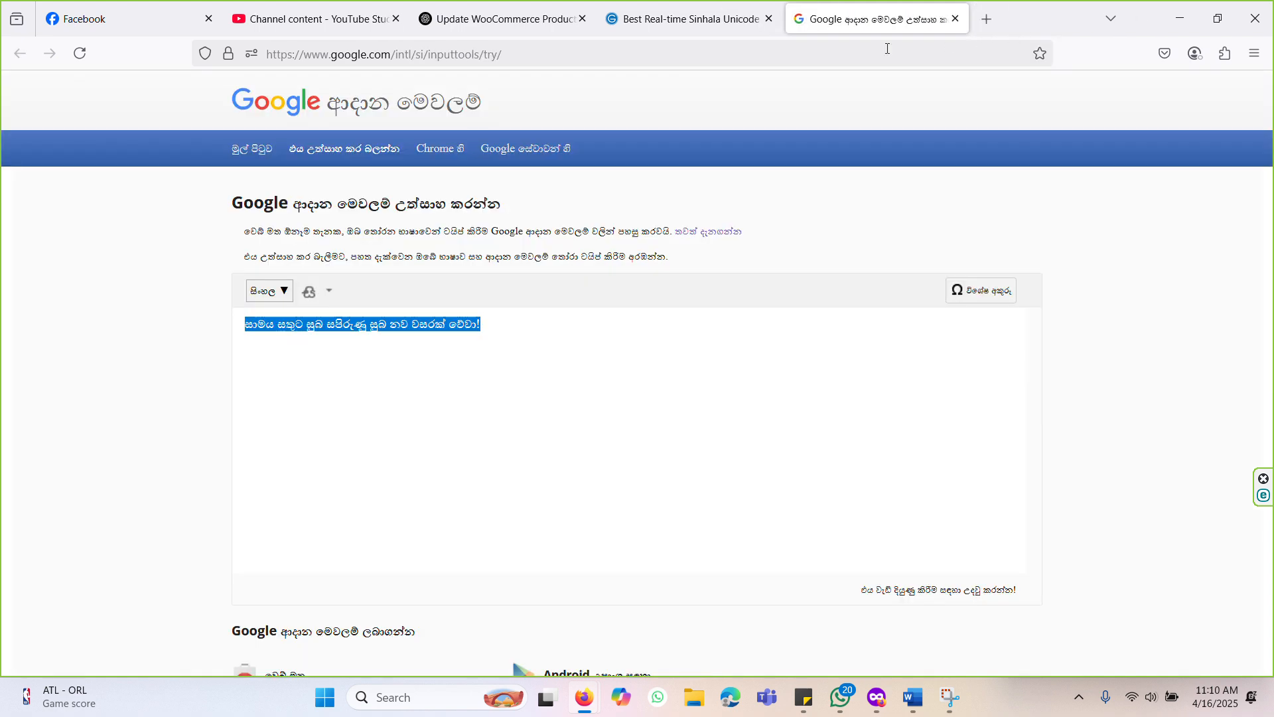
Close the open Facebook page and return to the gurulk.com Sinhala Unicode converter
left_click(753, 27)
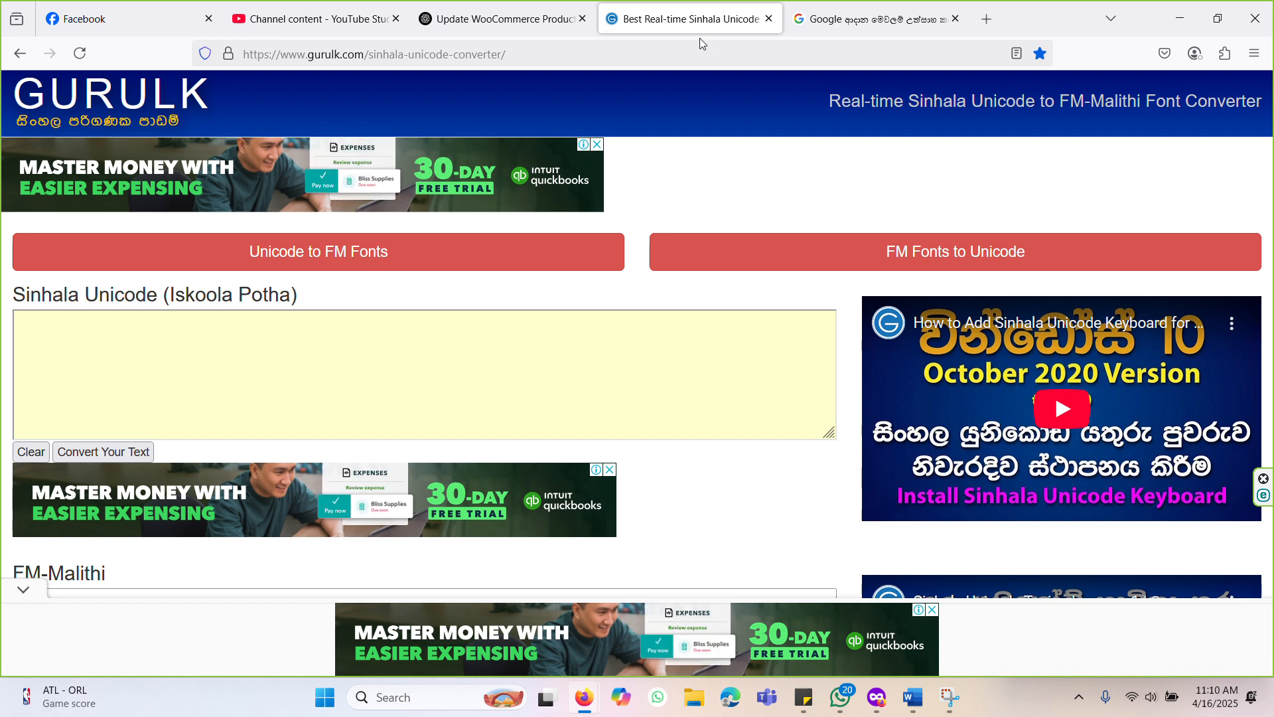
key("super+shift+s")
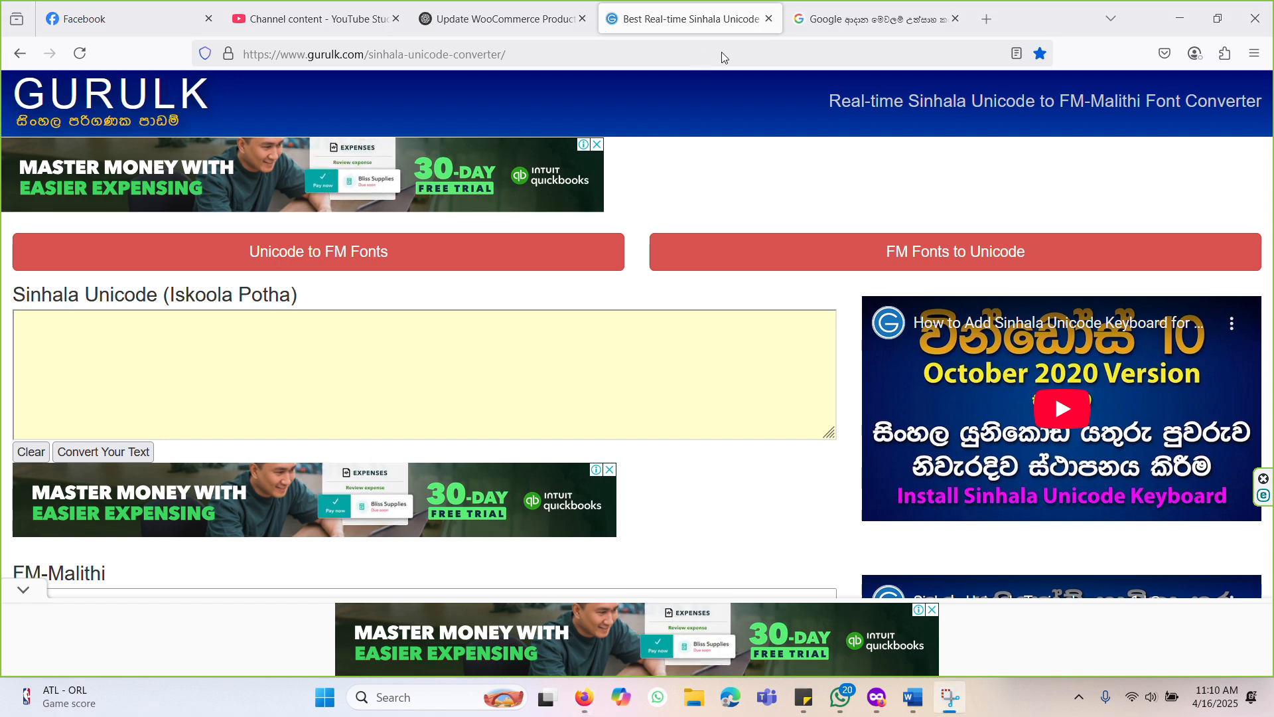
left_click(483, 25)
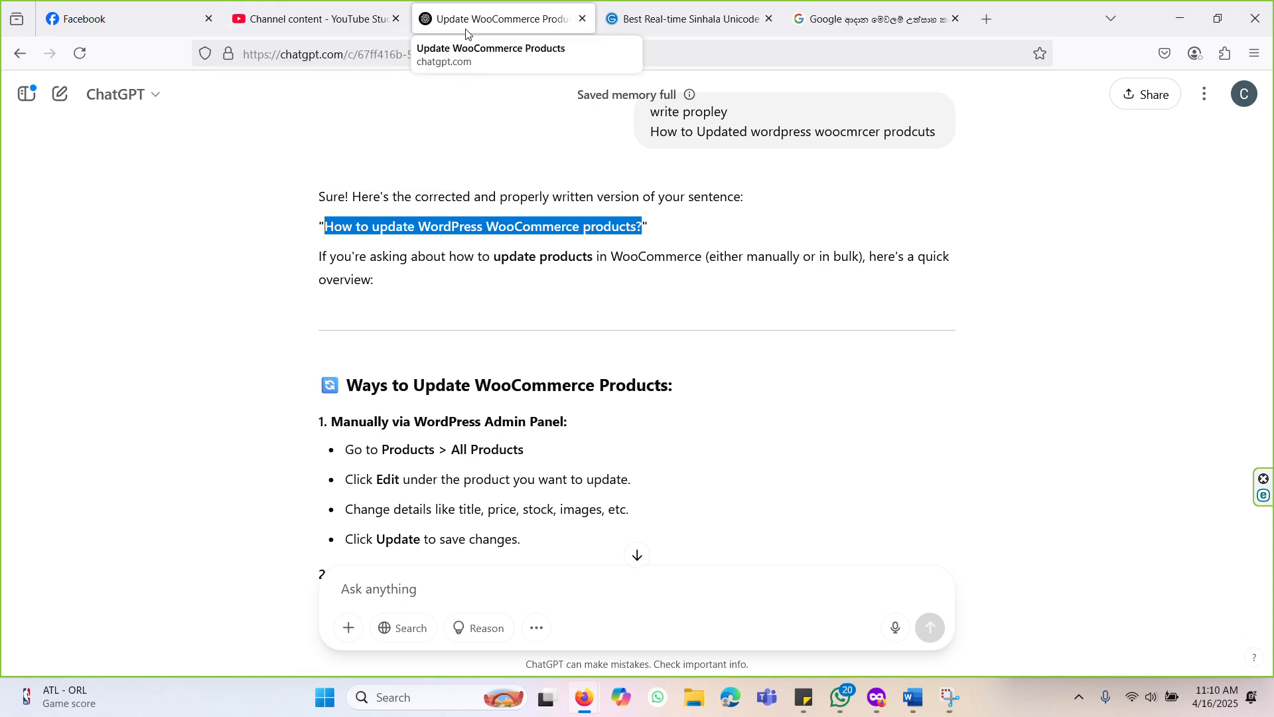
left_click(125, 22)
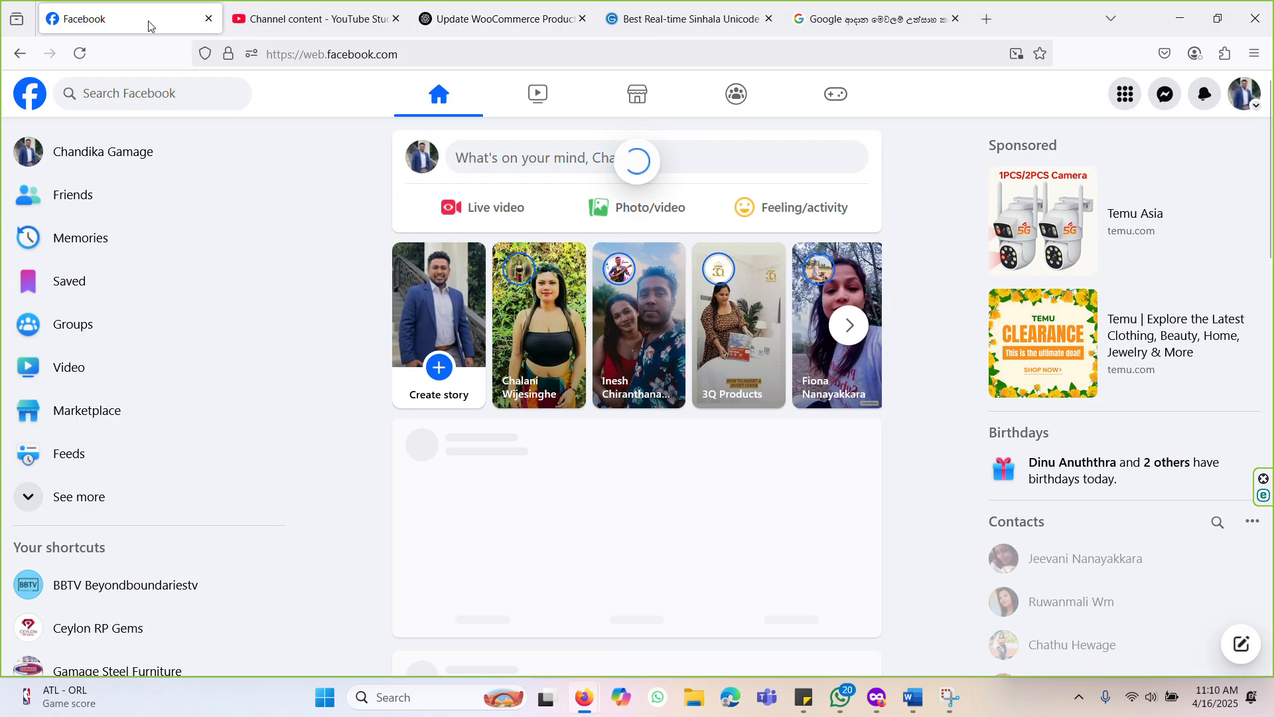
left_click(209, 19)
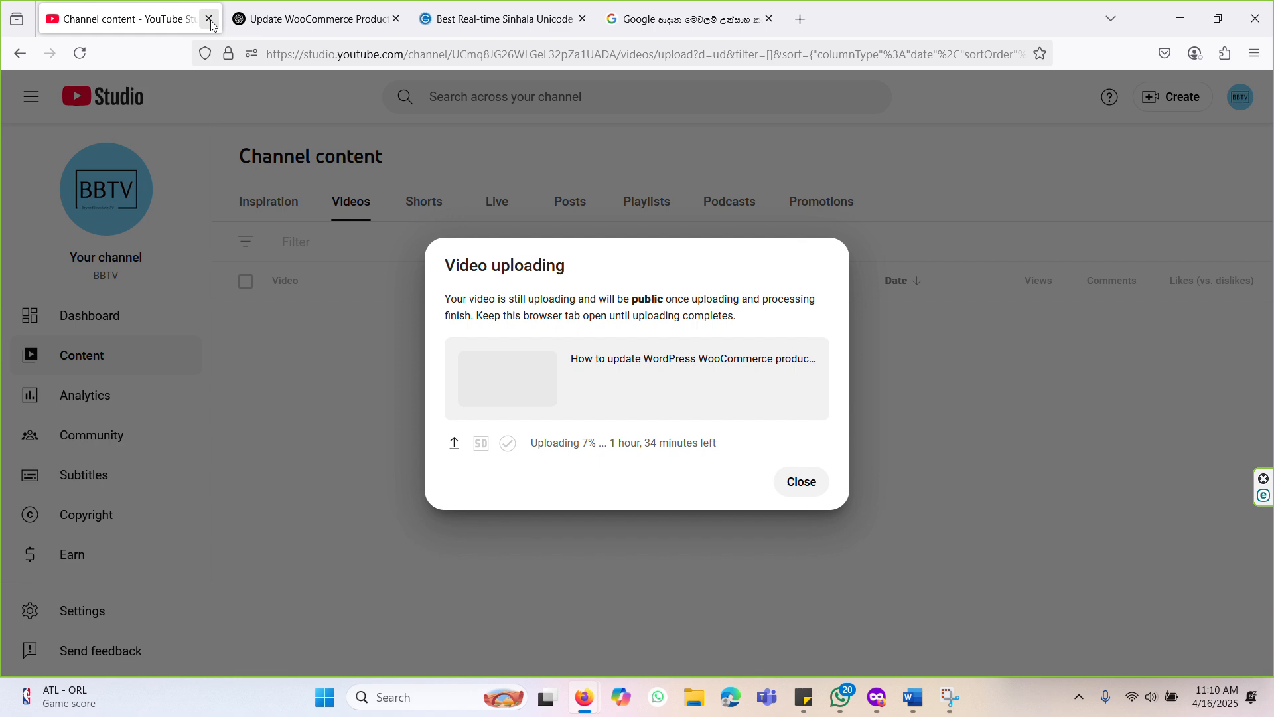
left_click(456, 22)
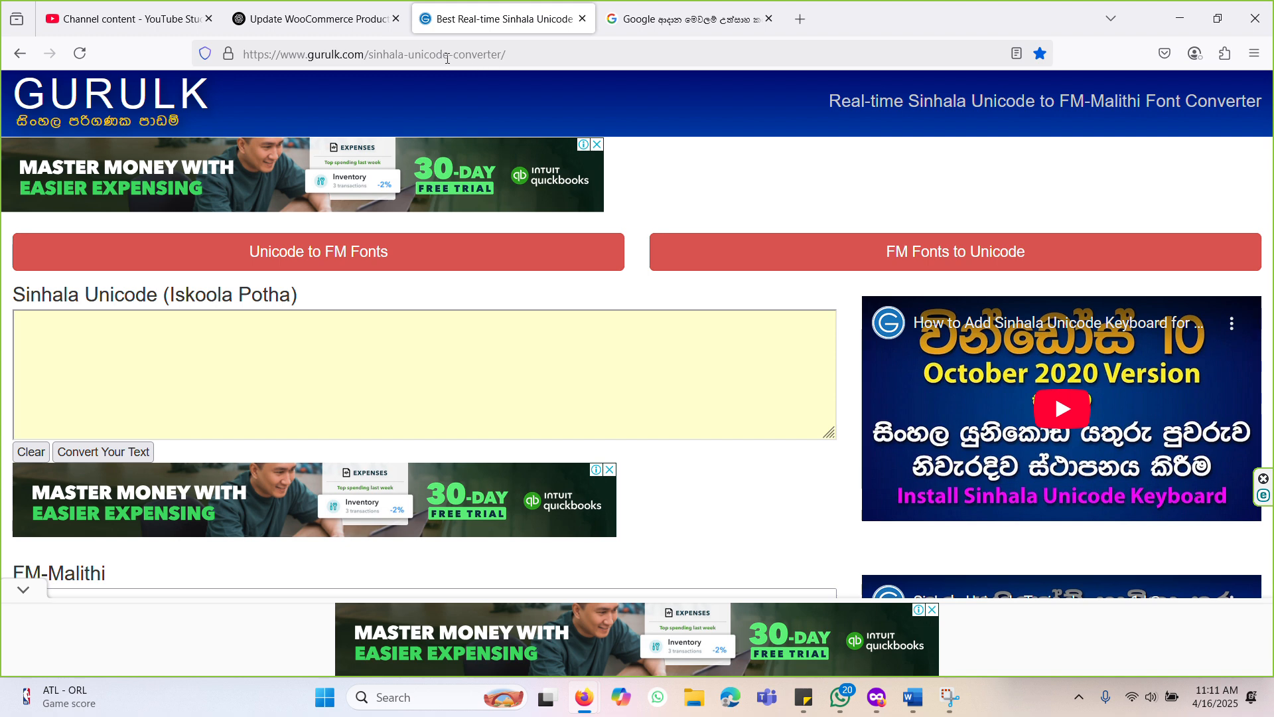
Open the gurulk.com home page by removing /sinhala-unicode-converter/ from the address, and look through its tutorials and links
left_click_drag(508, 54, 365, 55)
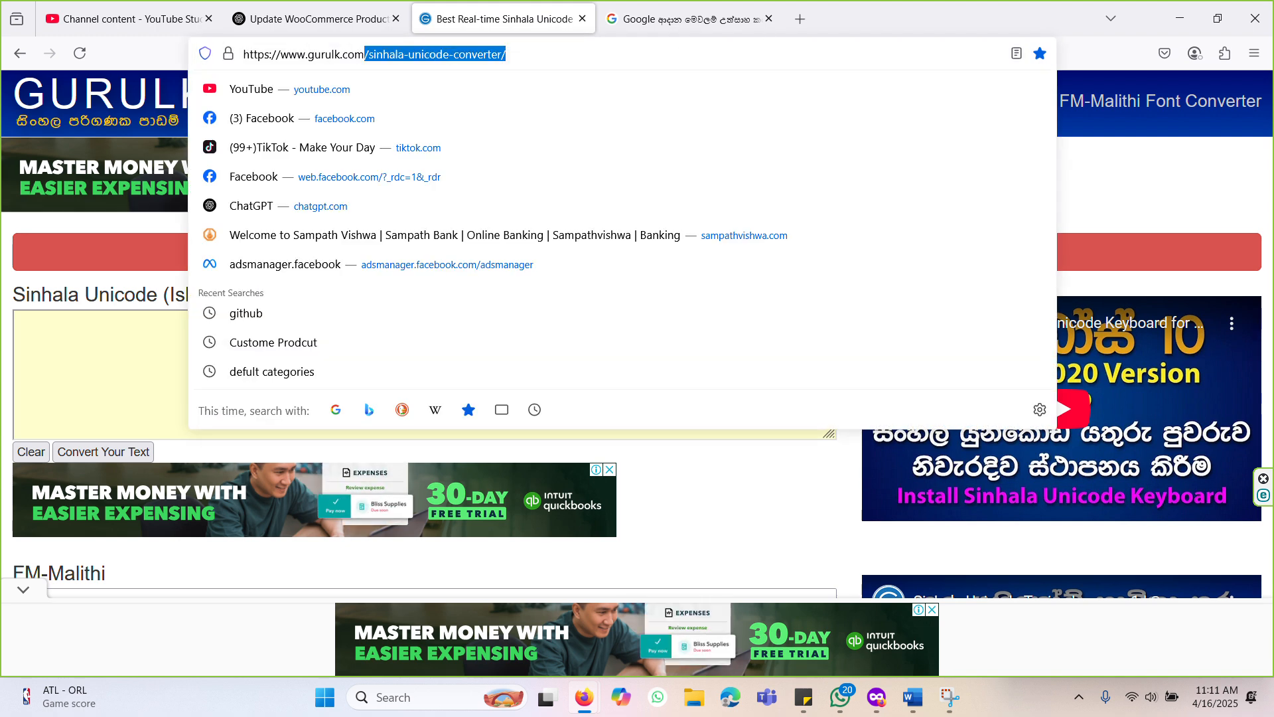
key("BackSpace")
key("Return")
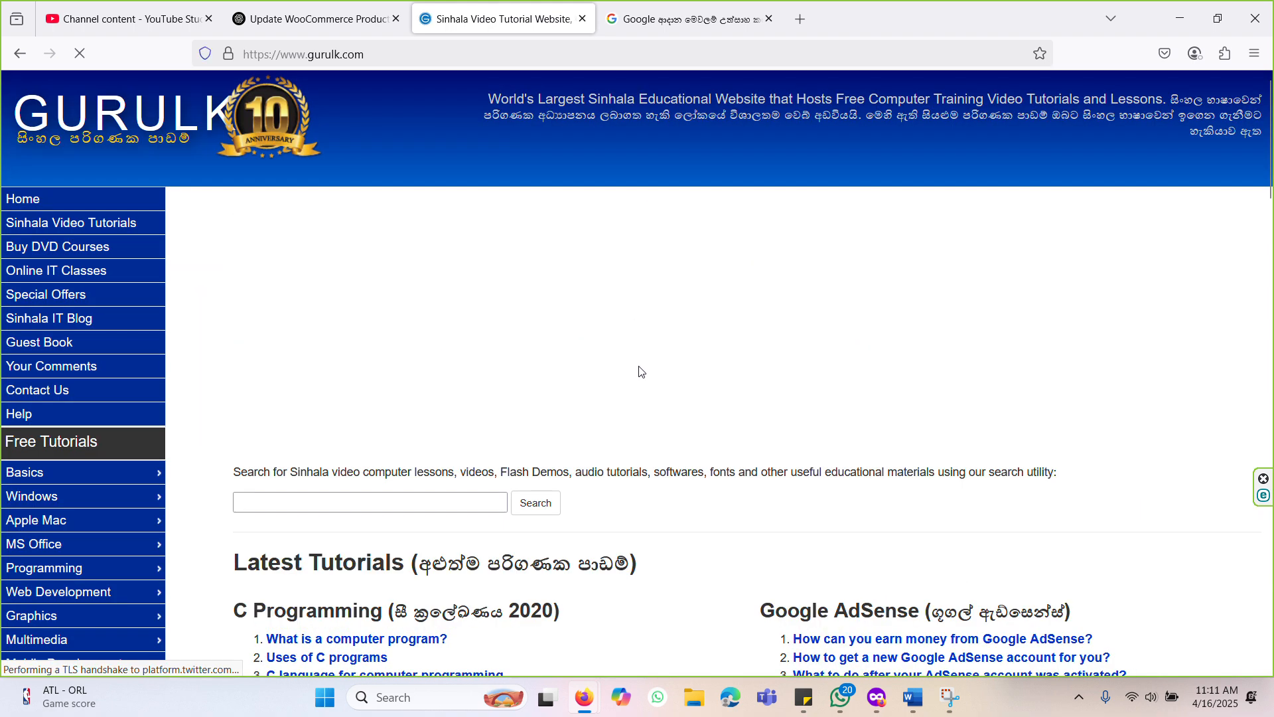
scroll(641, 372, "down", 4)
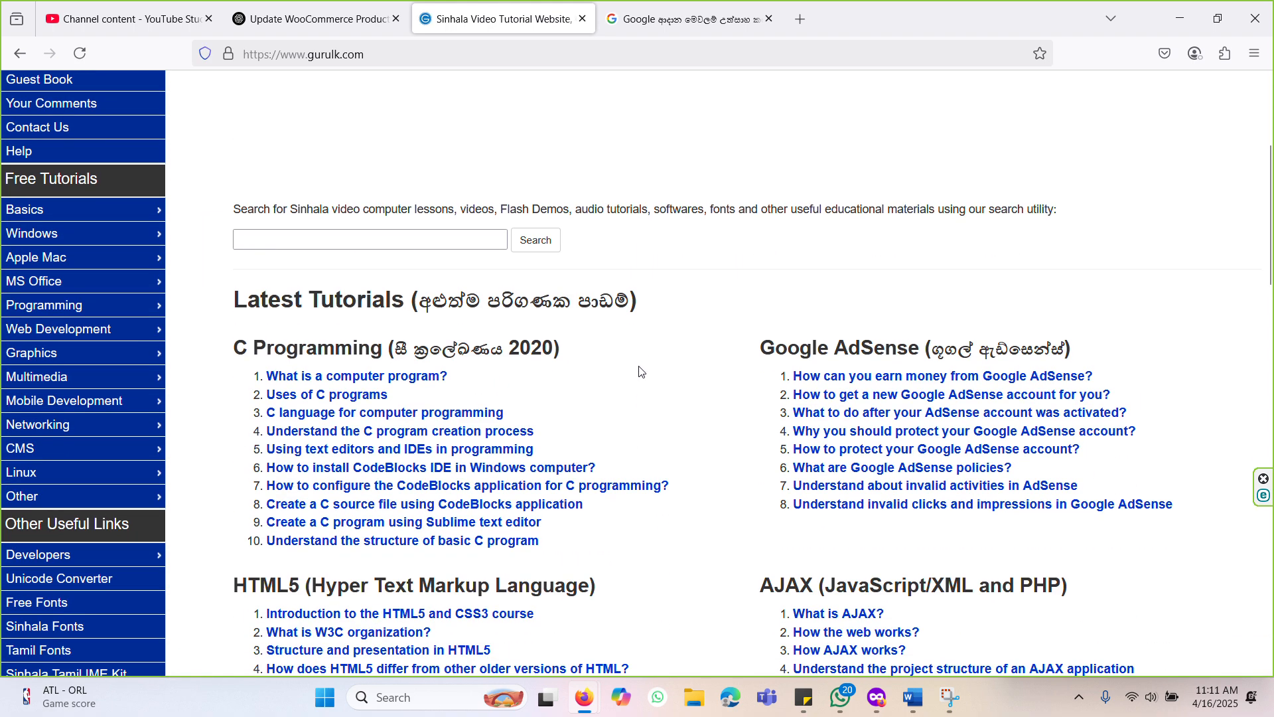
scroll(640, 368, "down", 4)
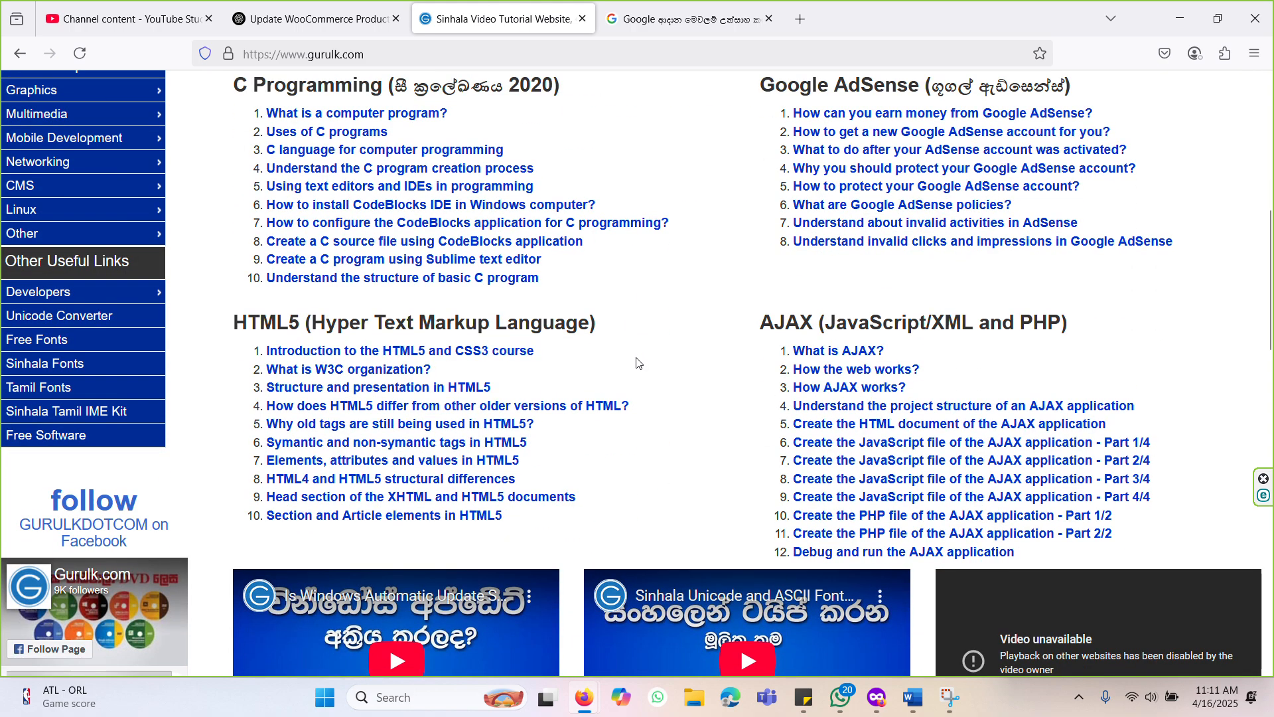
scroll(637, 361, "down", 4)
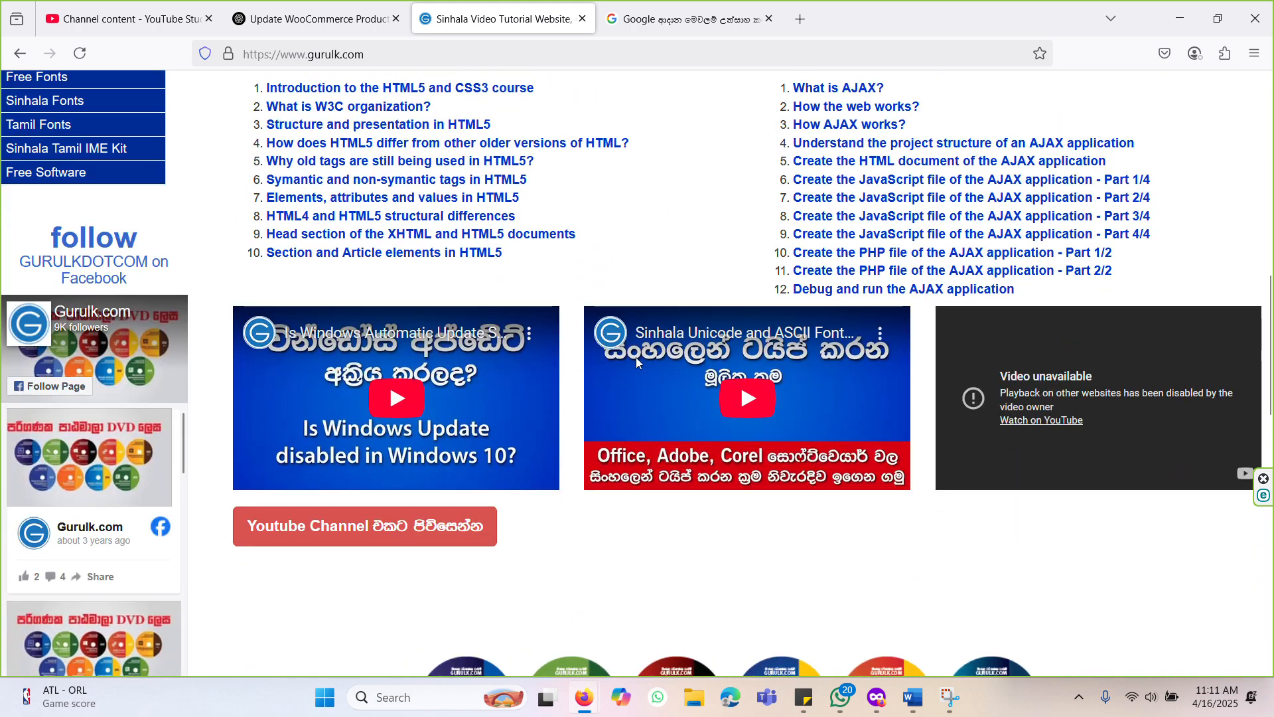
Look over the gurulk.com home page and open its Unicode Converter from the Other Useful Links
scroll(636, 361, "up", 7)
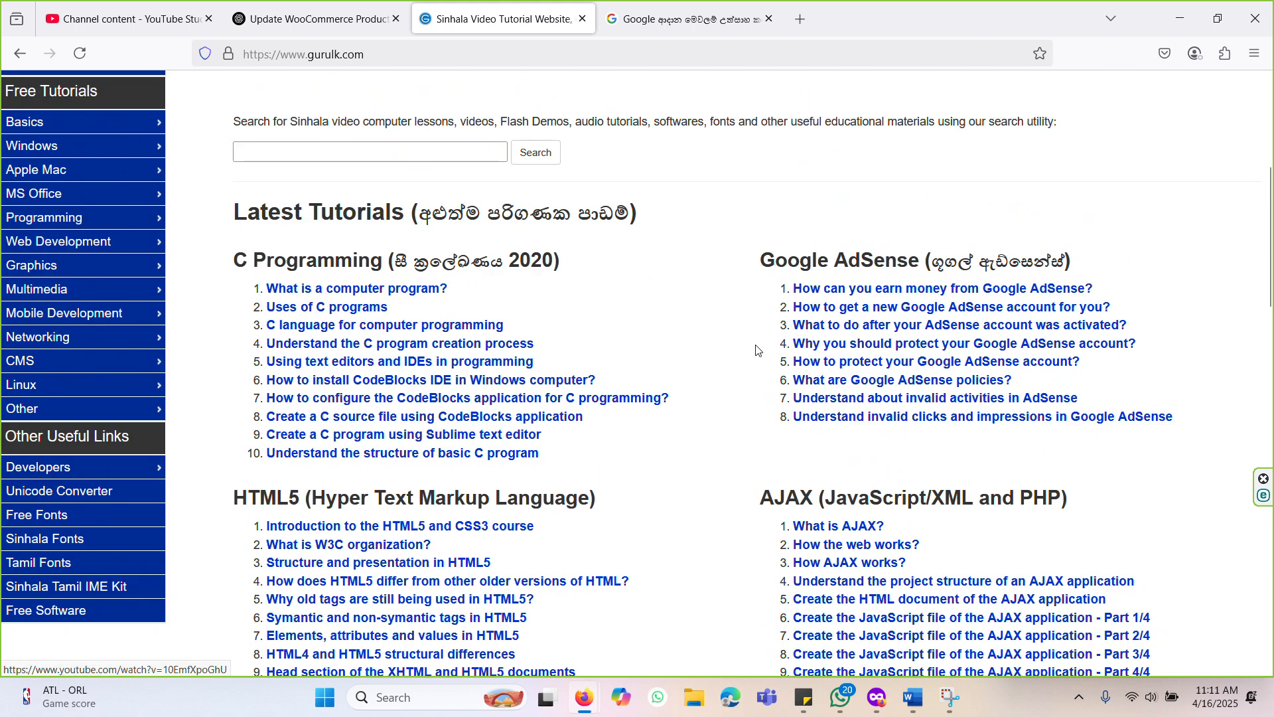
scroll(720, 359, "up", 6)
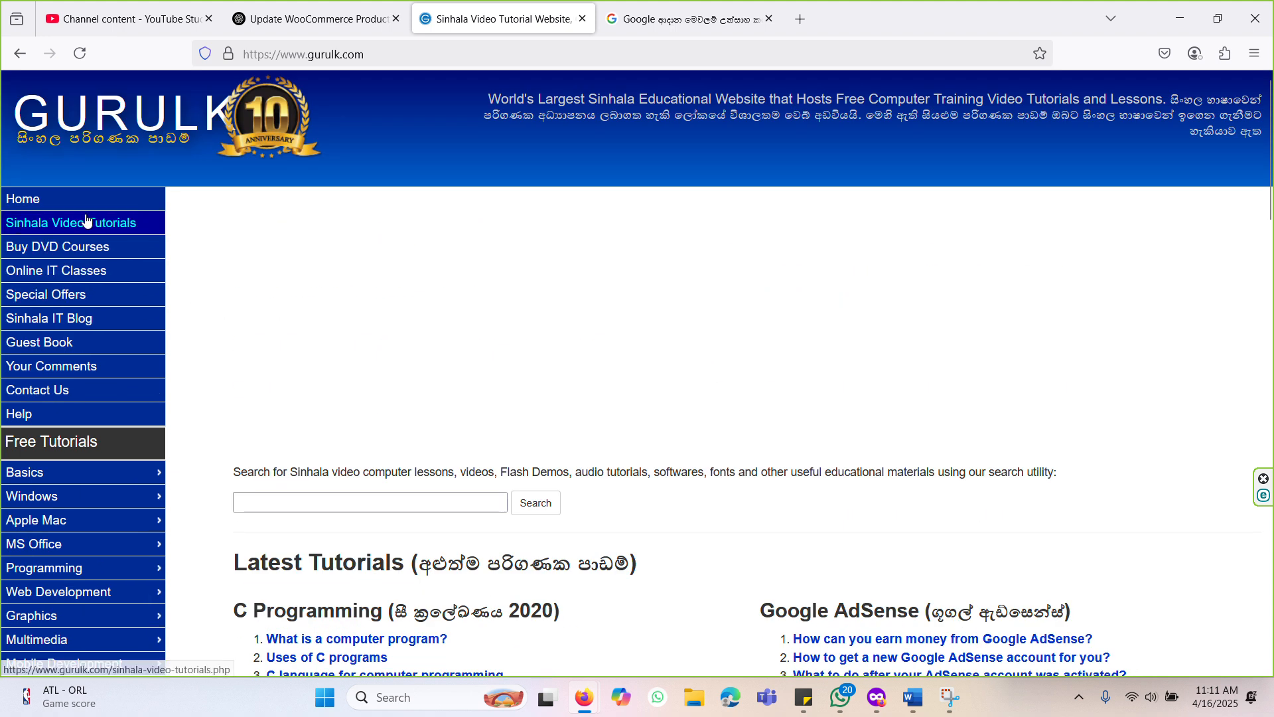
scroll(82, 503, "down", 6)
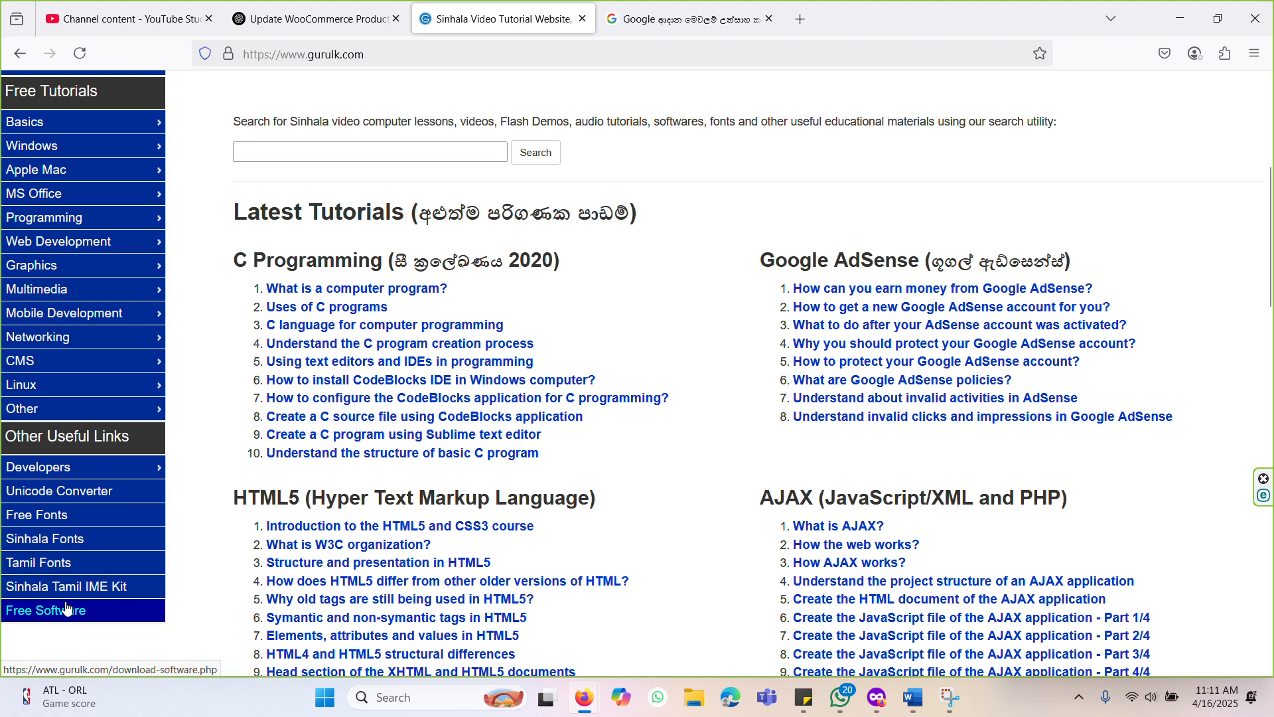
left_click(55, 497)
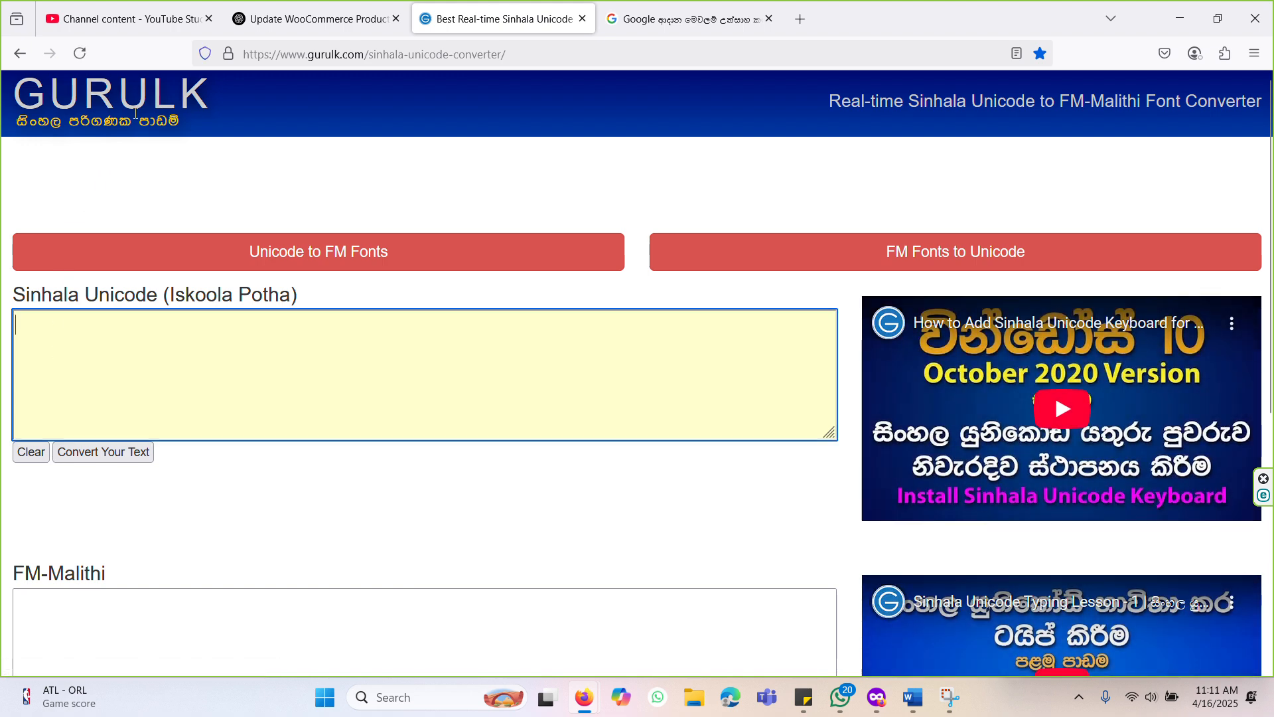
left_click(20, 53)
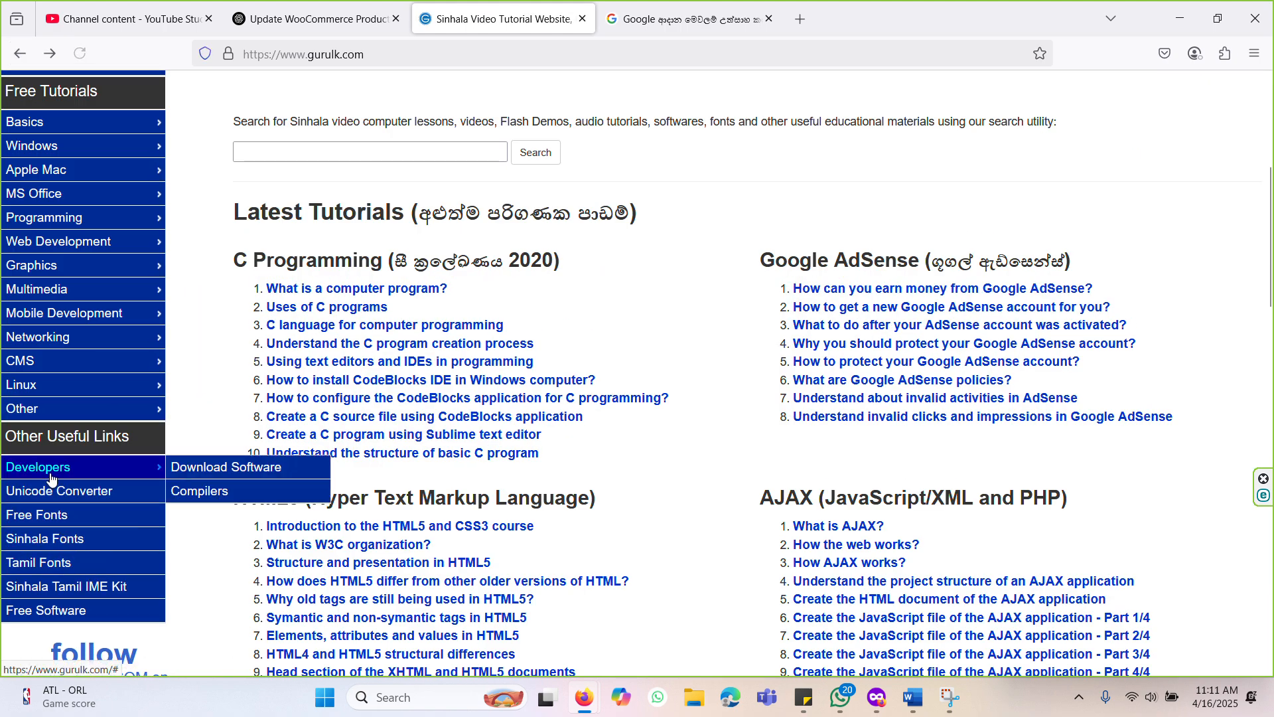
left_click(113, 497)
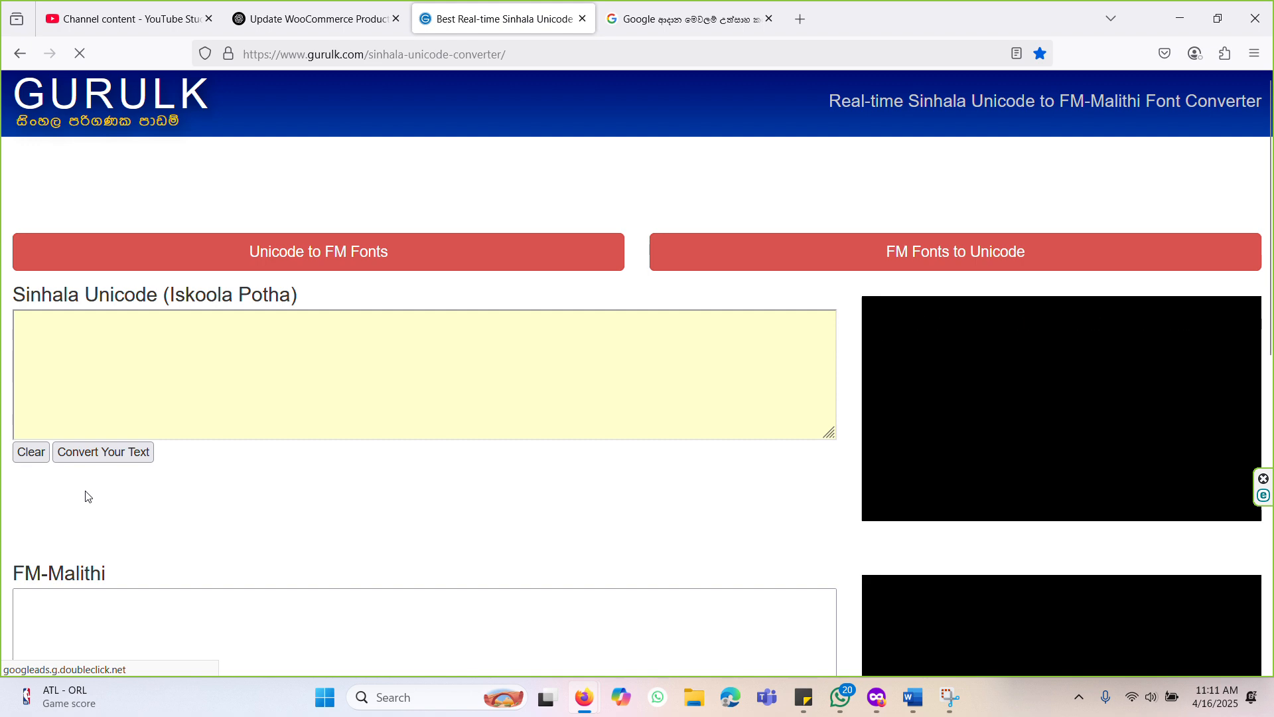
Convert "සාමය සතුට සුබ සපිරුණු සුබ නව වසරක් වේවා!" from Sinhala Unicode to FM-Malithi and select all of the converted text
scroll(179, 336, "down", 2)
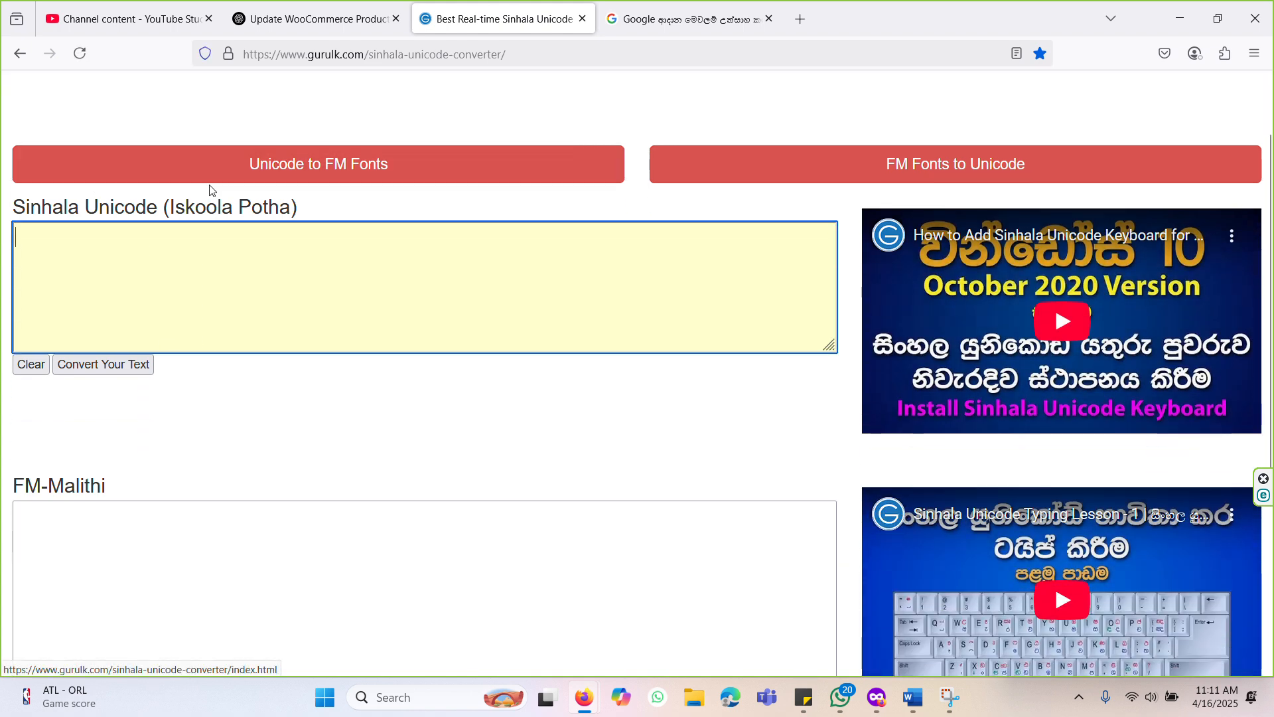
type("සාමය සතුට සුබ සපිරුණු සුබ නව වසරක් වේවා!")
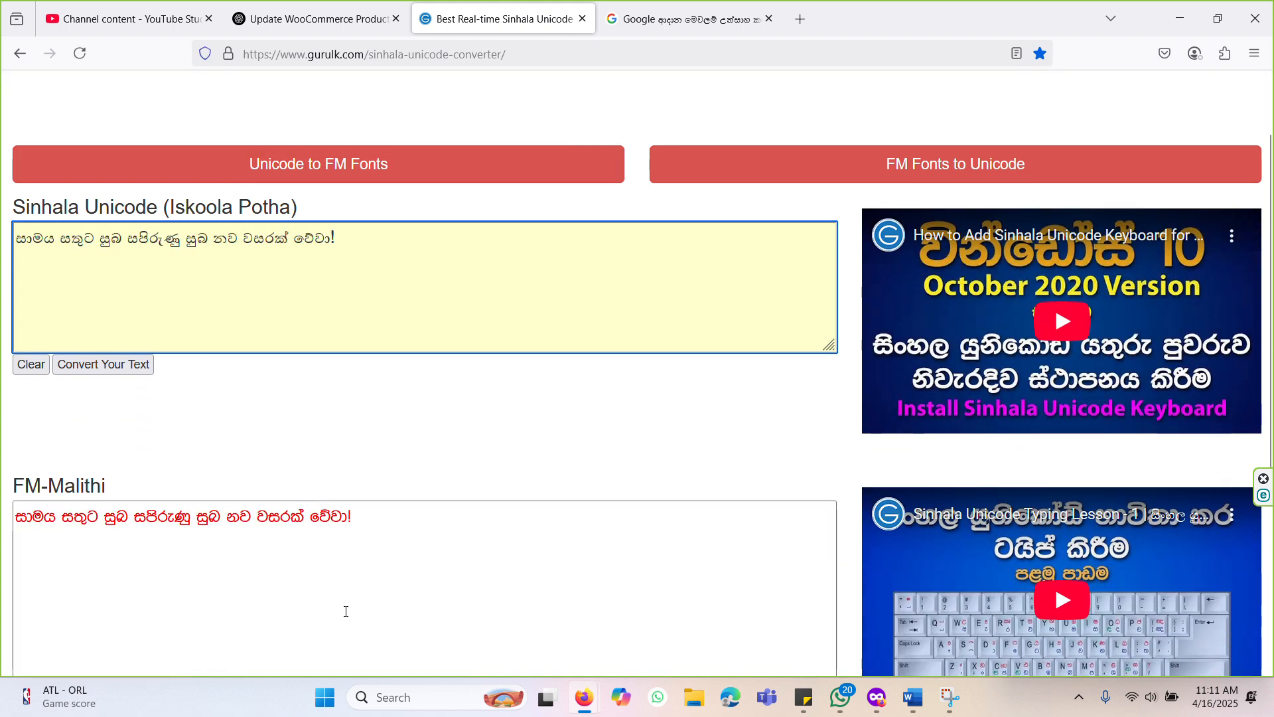
left_click(335, 611)
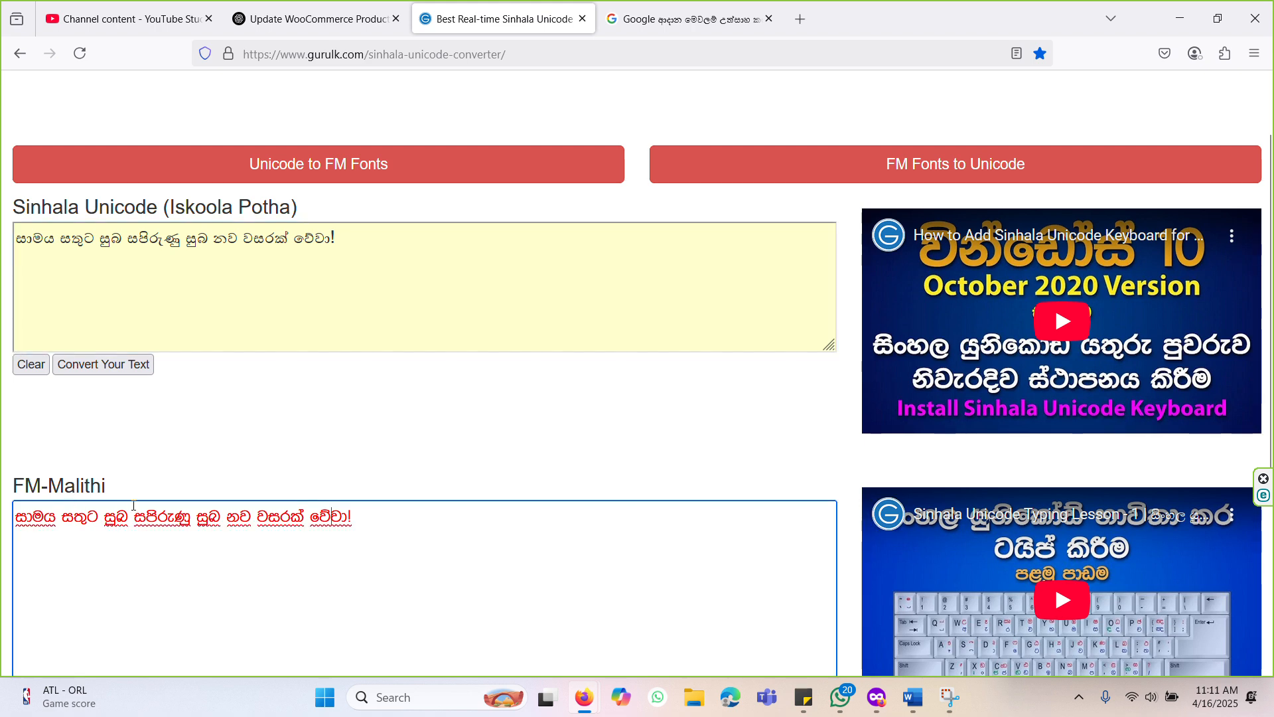
left_click_drag(396, 525, 2, 505)
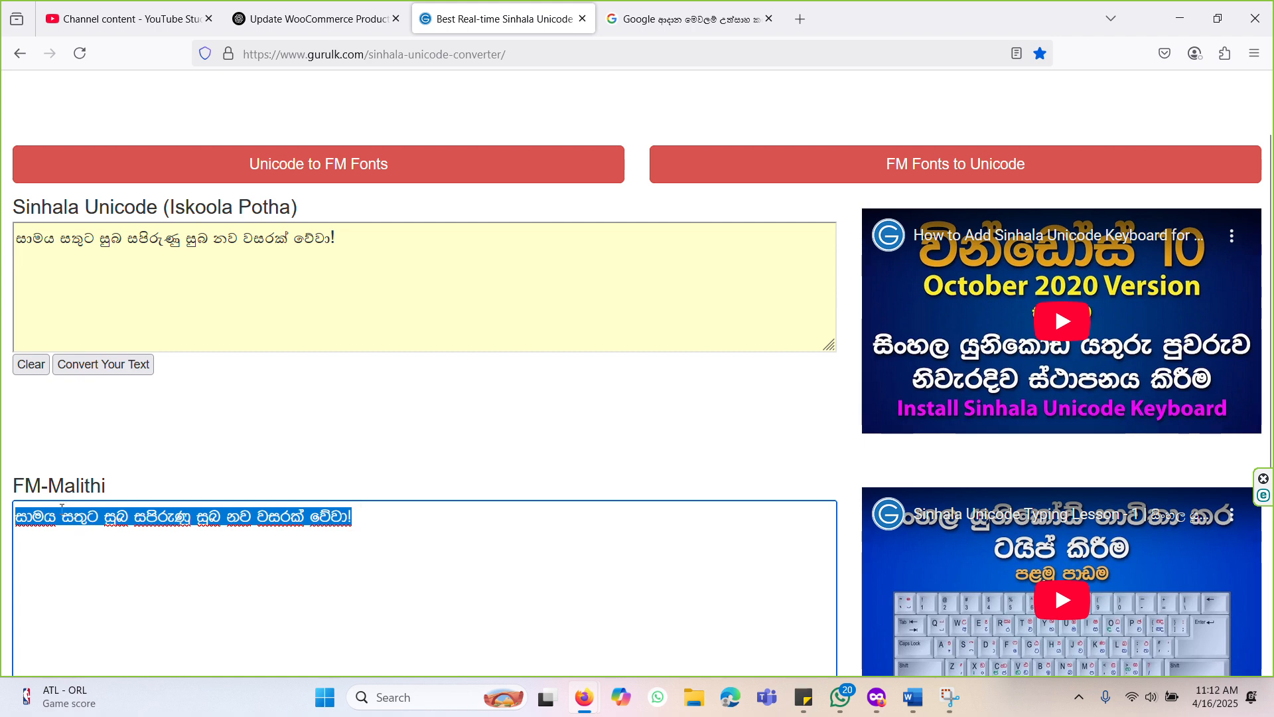
left_click_drag(368, 519, 38, 528)
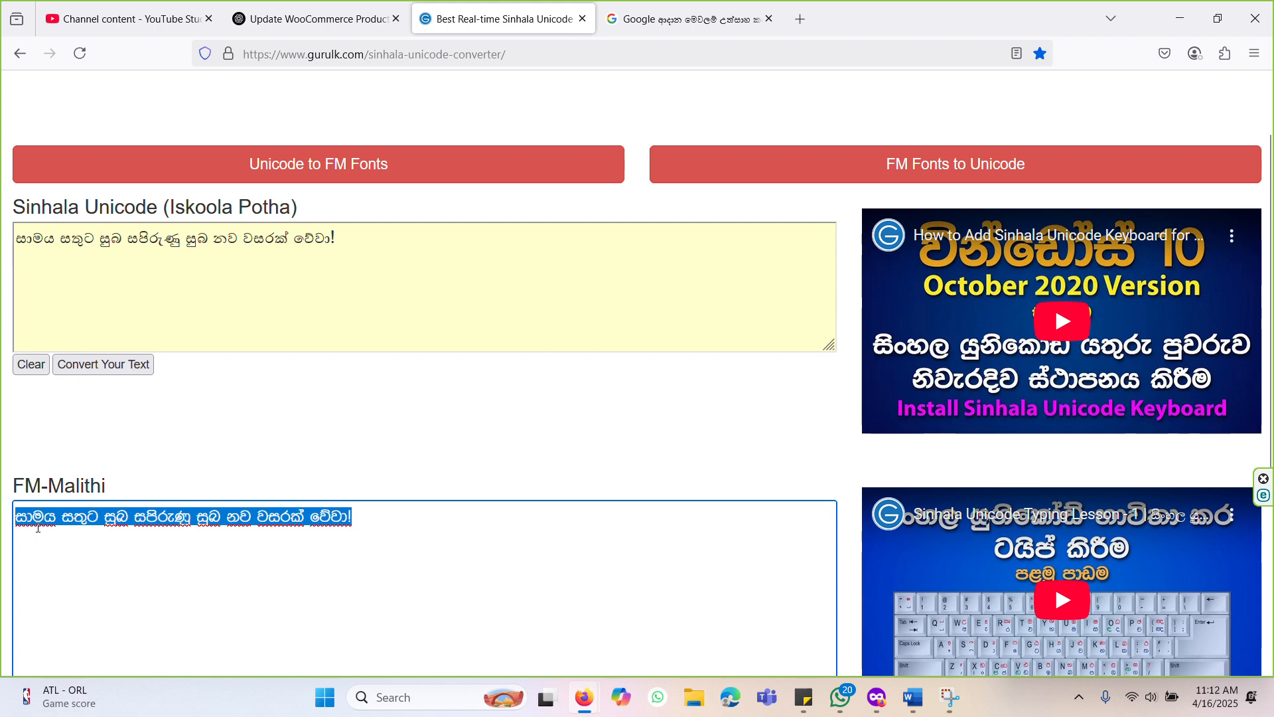
Switch to the blank Word document, insert the converted FM-Malithi text and set its font to FMBasuru
left_click(913, 697)
type("iduh i:=g iqn imsreKq iqn kj jirla fõjdæ")
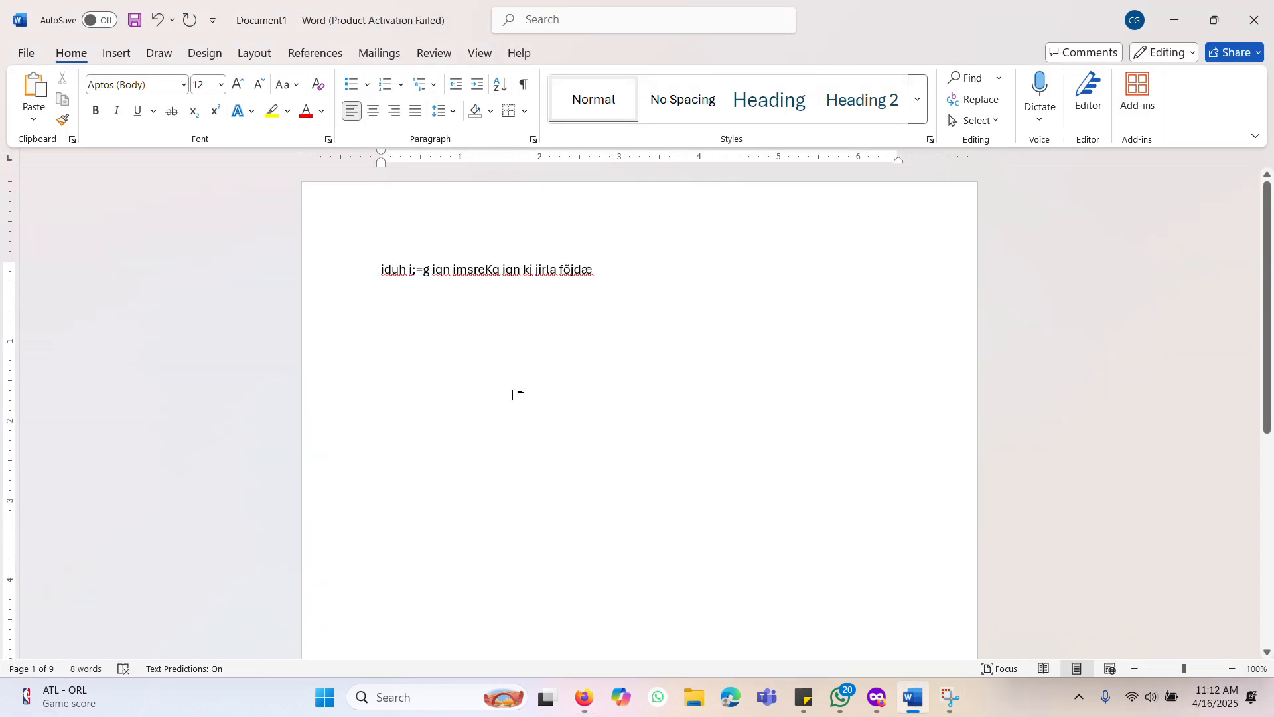
left_click_drag(651, 282, 288, 275)
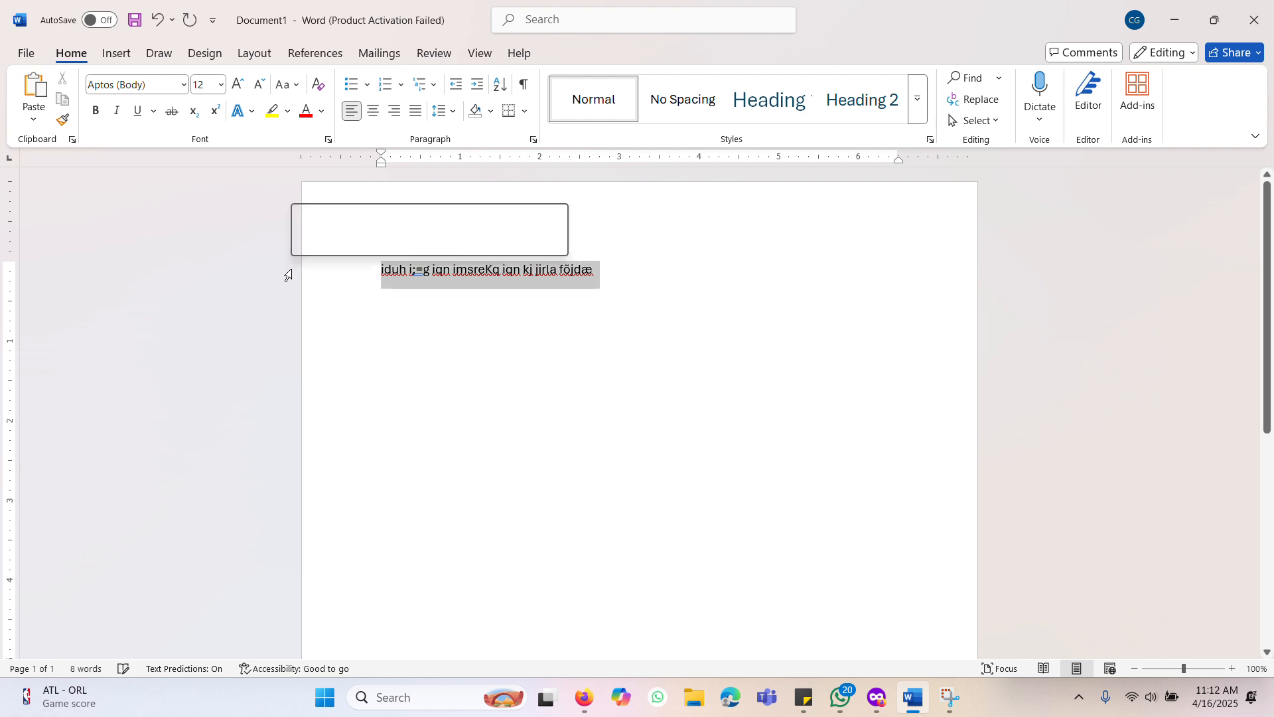
left_click(146, 81)
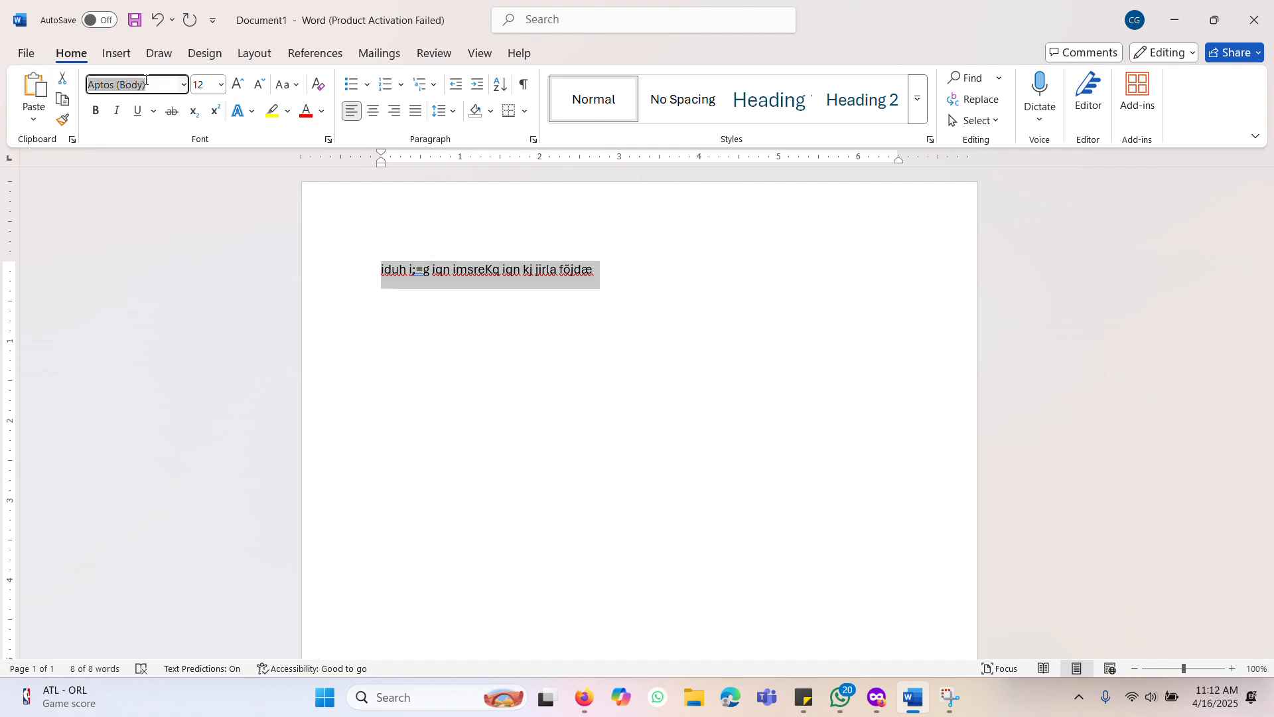
type("FMBasuru")
key("Return")
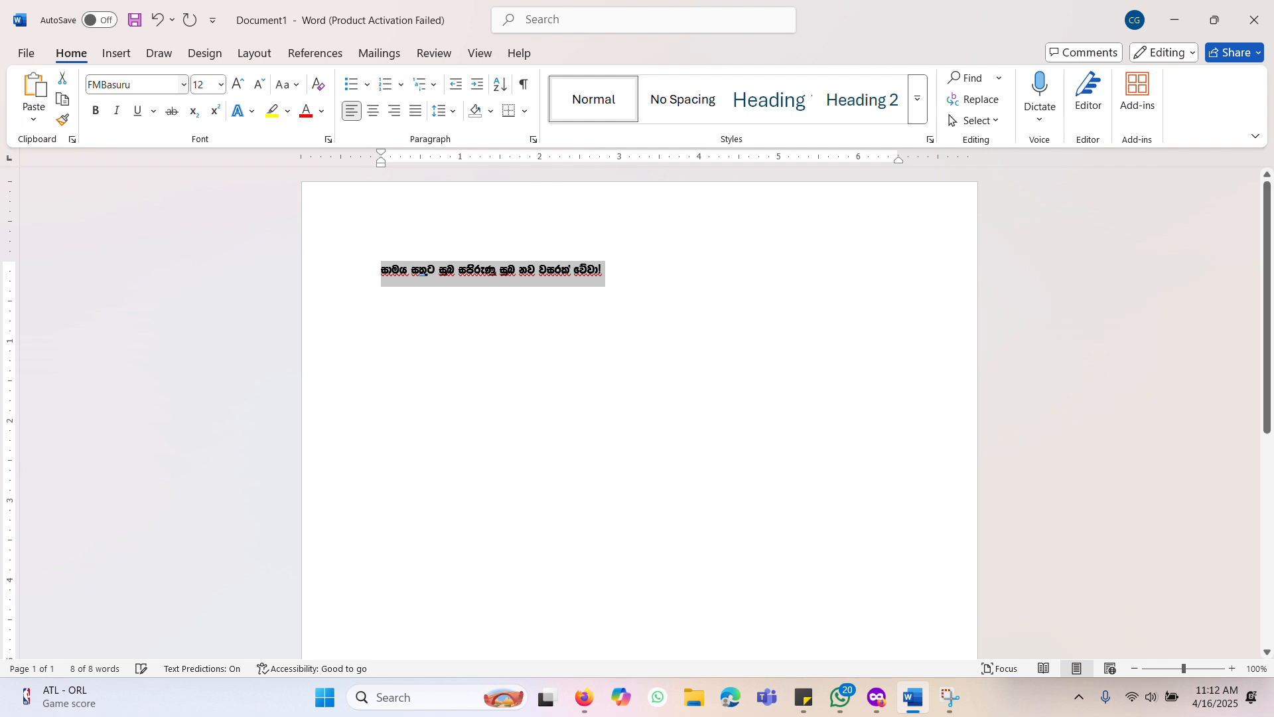
Set the greeting's font size to 20 and centre it on the page
left_click(221, 84)
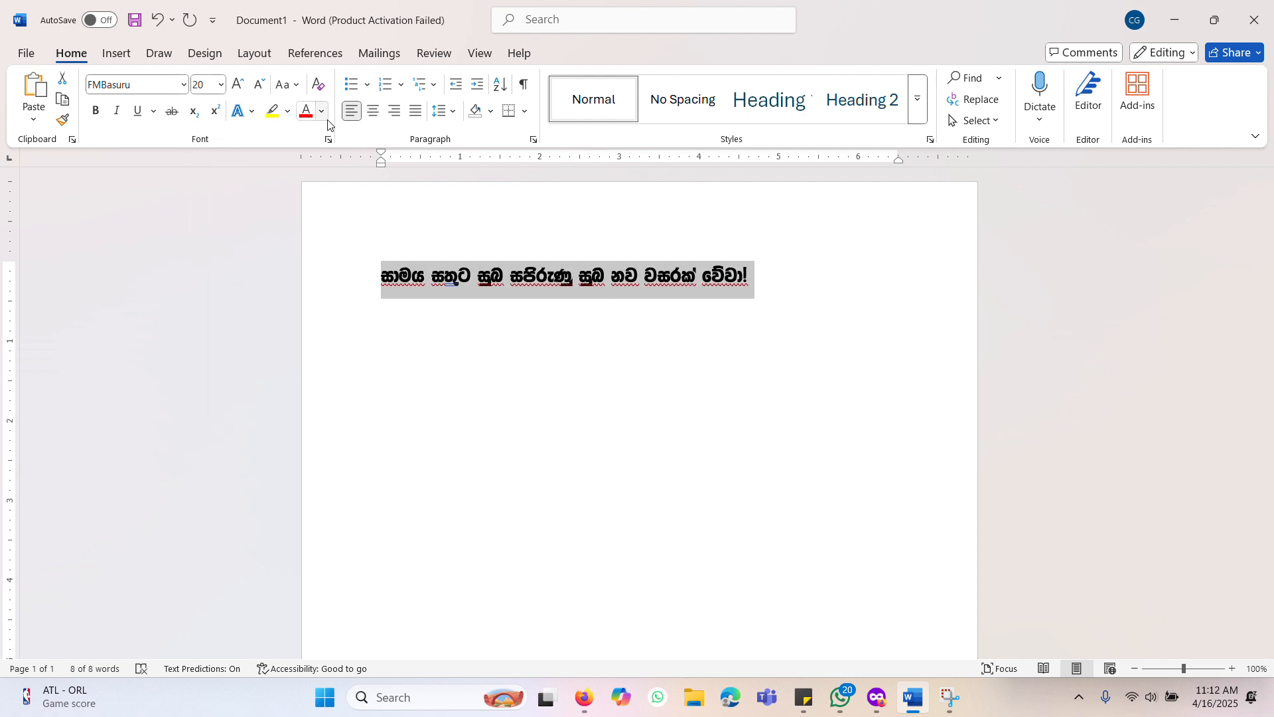
left_click(373, 111)
left_click(831, 298)
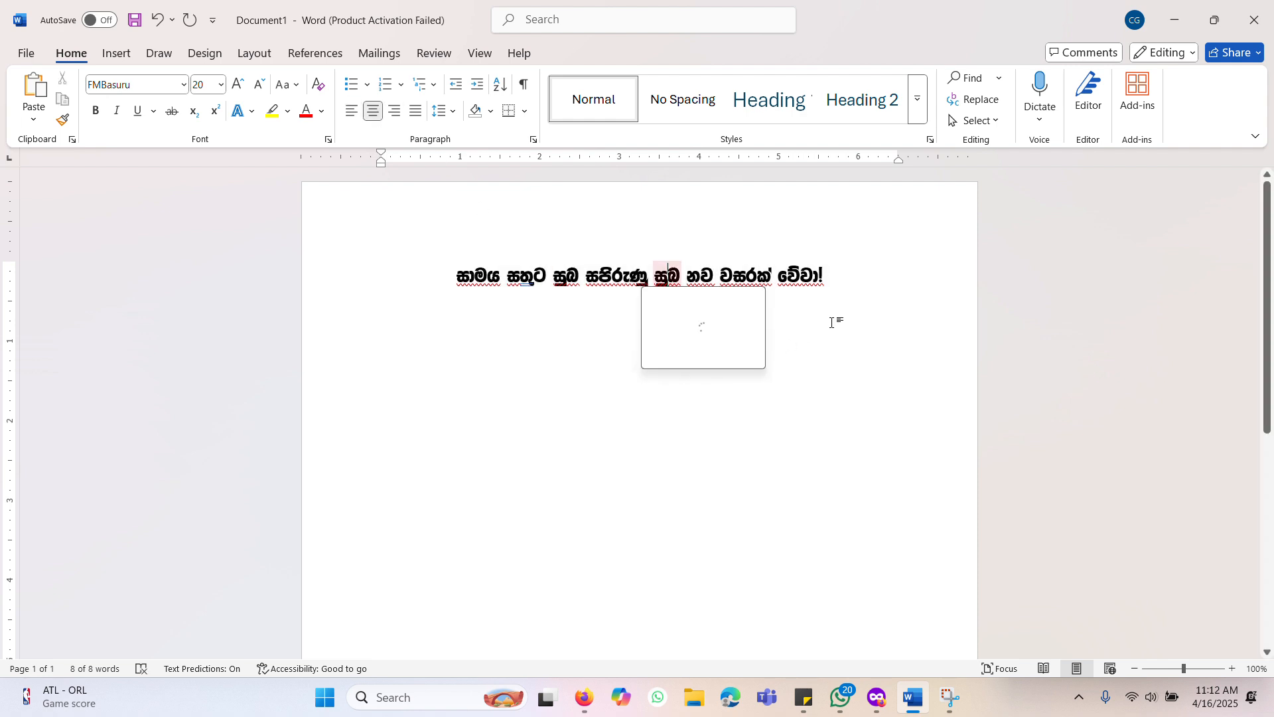
Colour the whole Sinhala greeting line red
left_click_drag(828, 270, 447, 237)
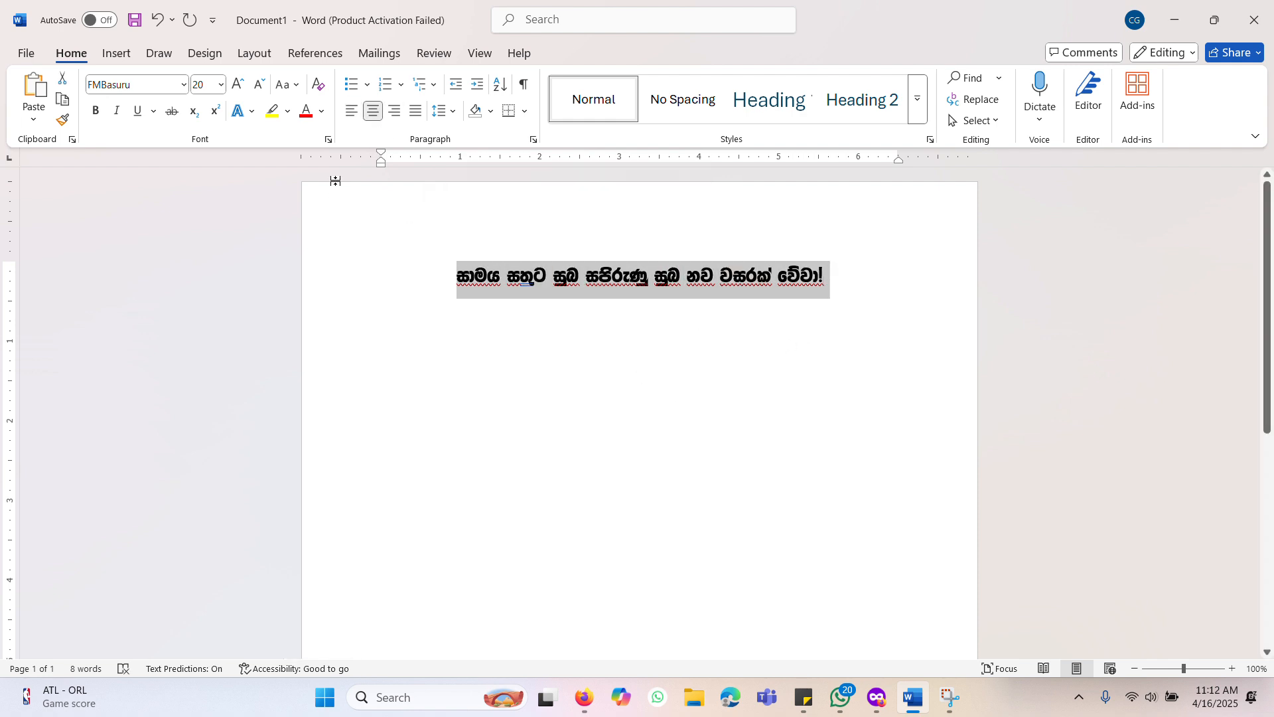
left_click(306, 111)
key("alt+F7")
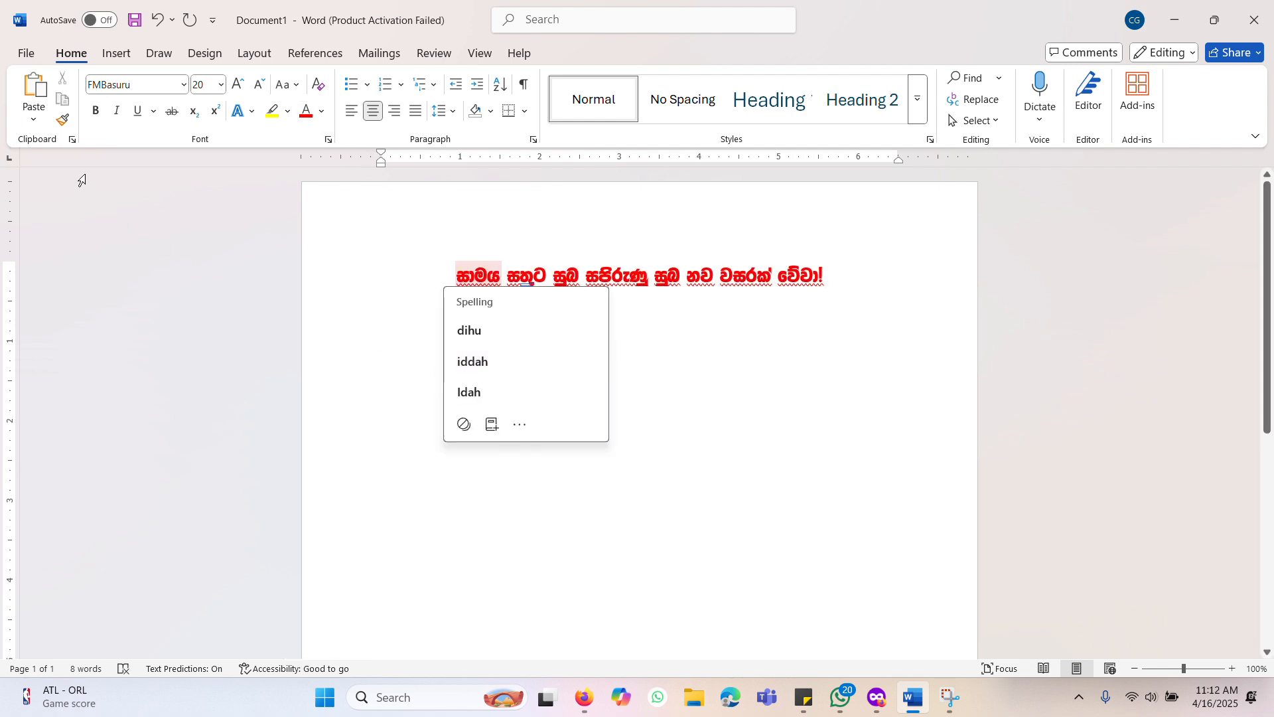
key("Escape")
left_click(361, 259)
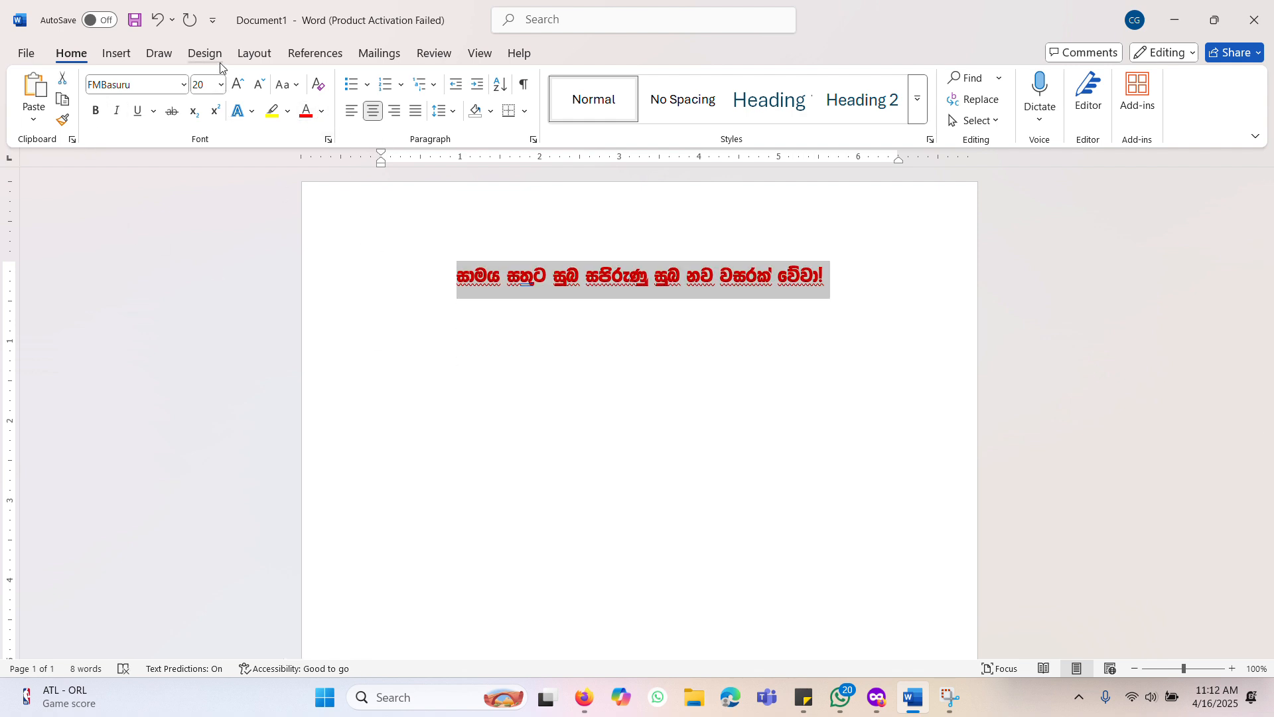
Draw a rectangle about 6.15" wide and 3.61" high below the greeting and apply the solid orange theme style without an outline
left_click(202, 56)
left_click(116, 53)
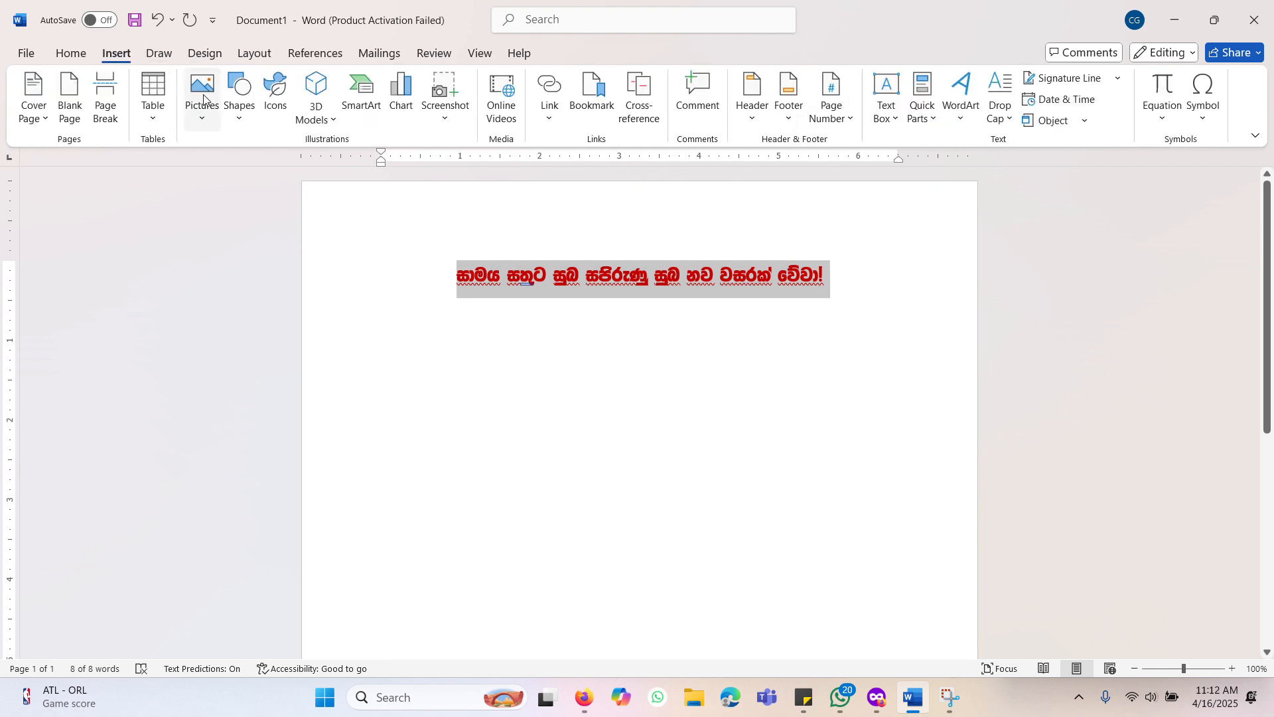
left_click(236, 119)
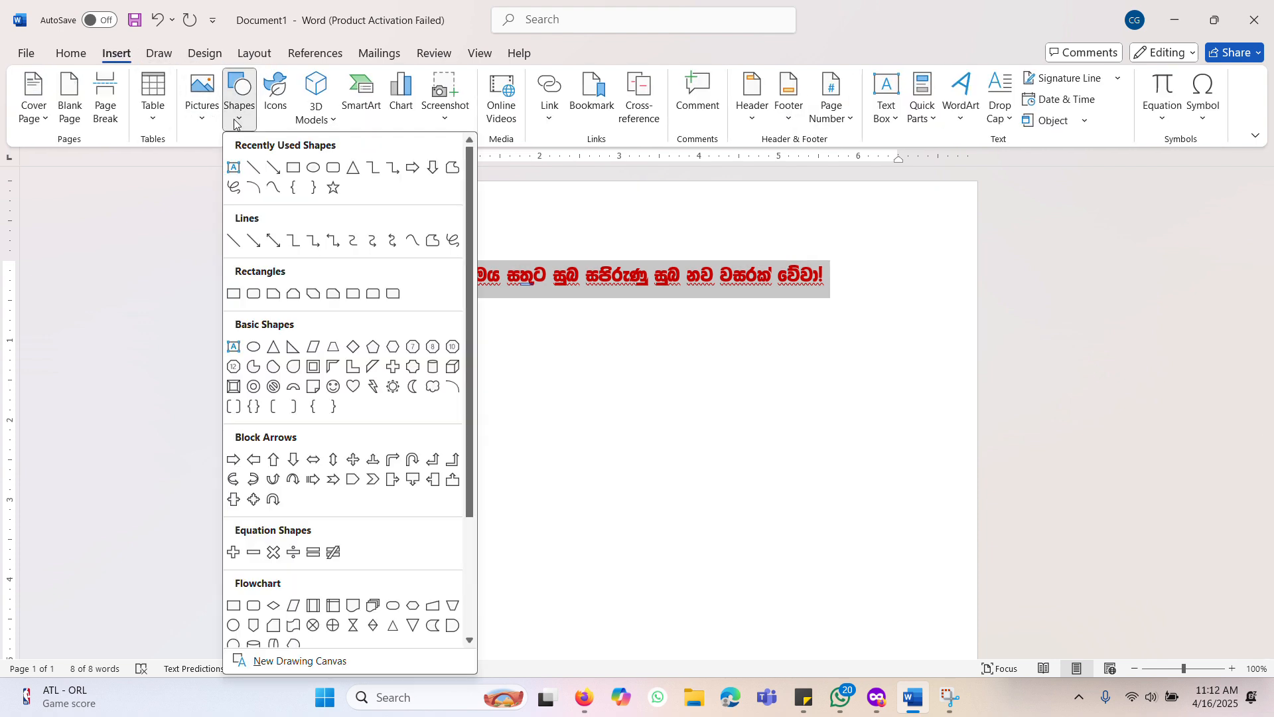
left_click(286, 170)
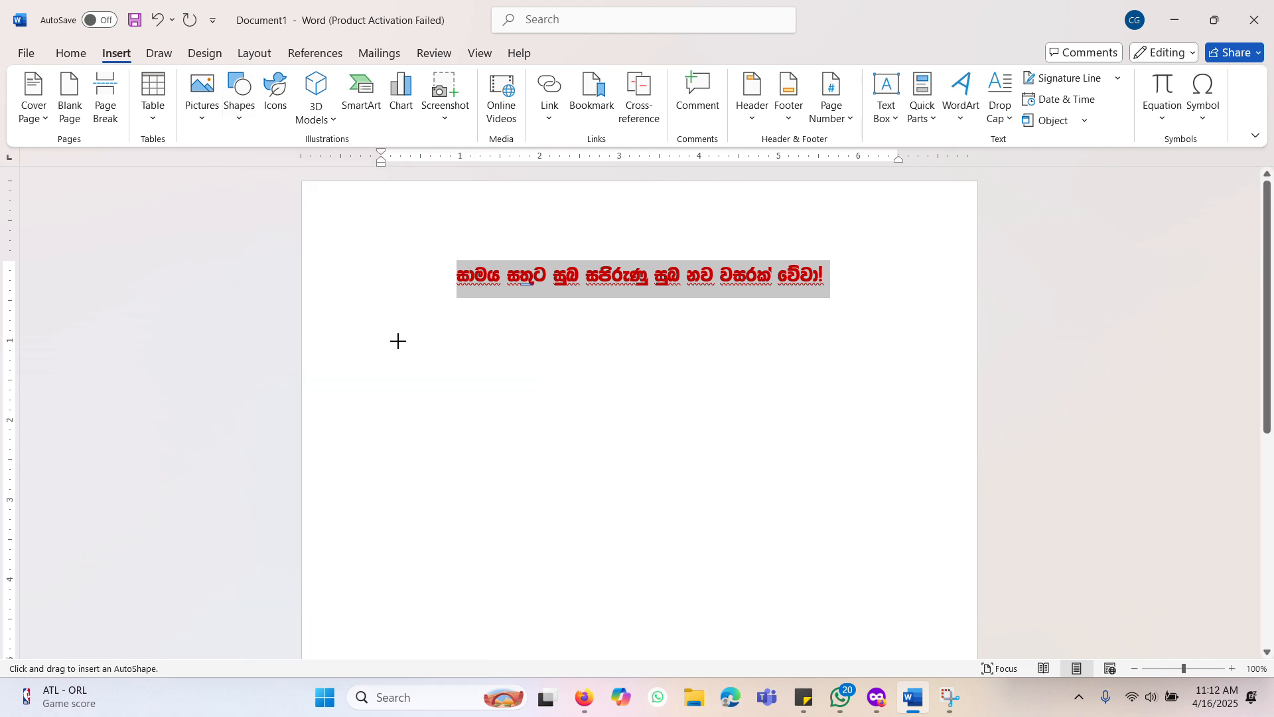
left_click_drag(396, 339, 886, 626)
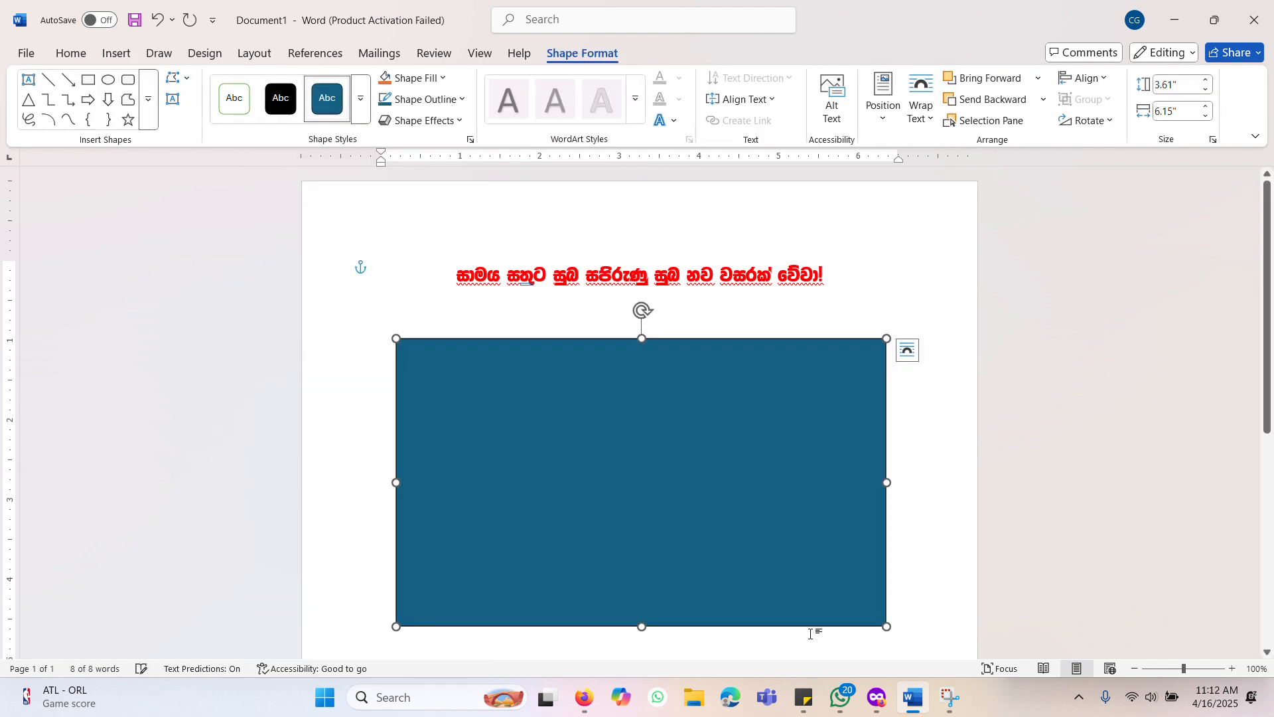
left_click(360, 98)
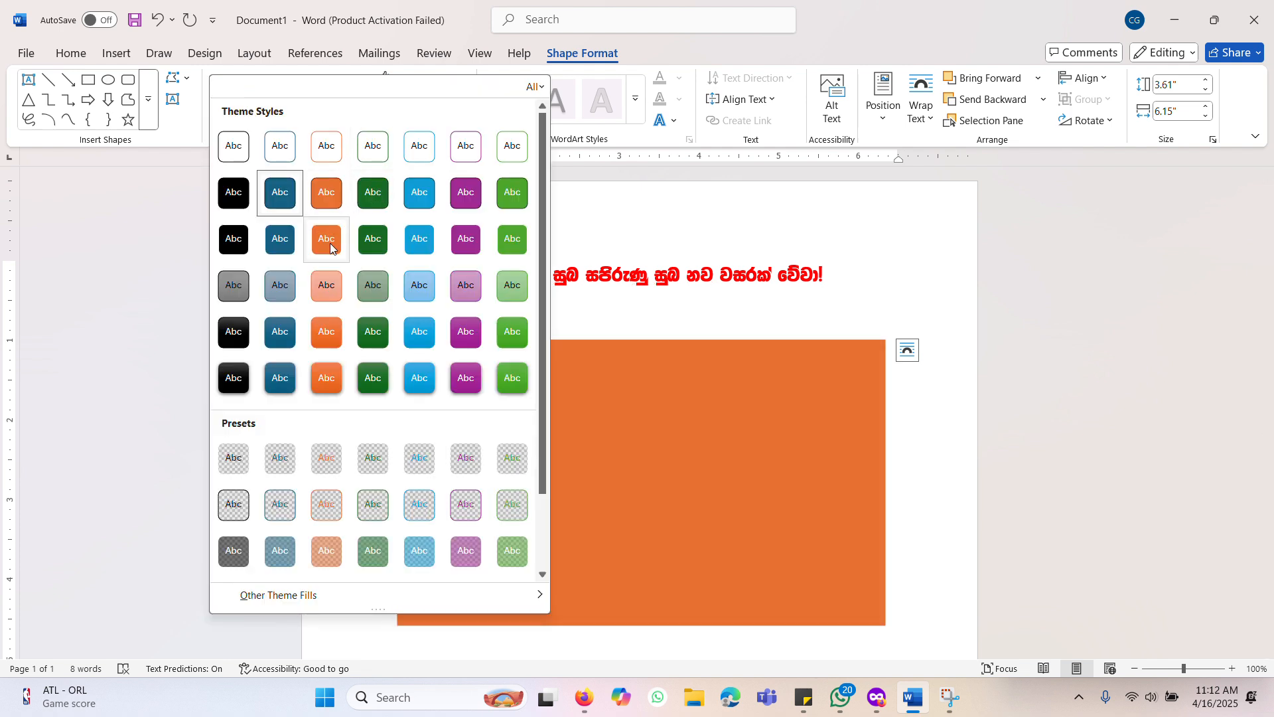
left_click(326, 239)
Try twice to remove the selected greeting line above the orange rectangle, undoing the deletion each time
right_click(663, 282)
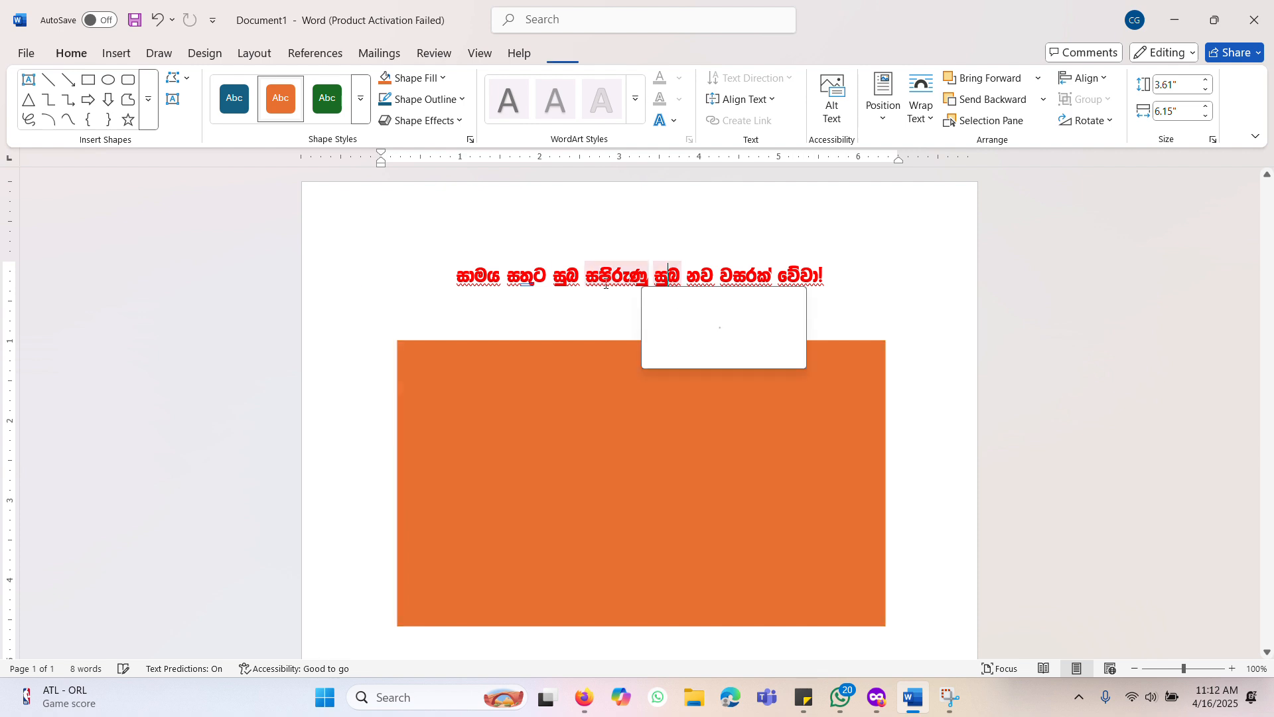
right_click(455, 279)
triple_click(358, 265)
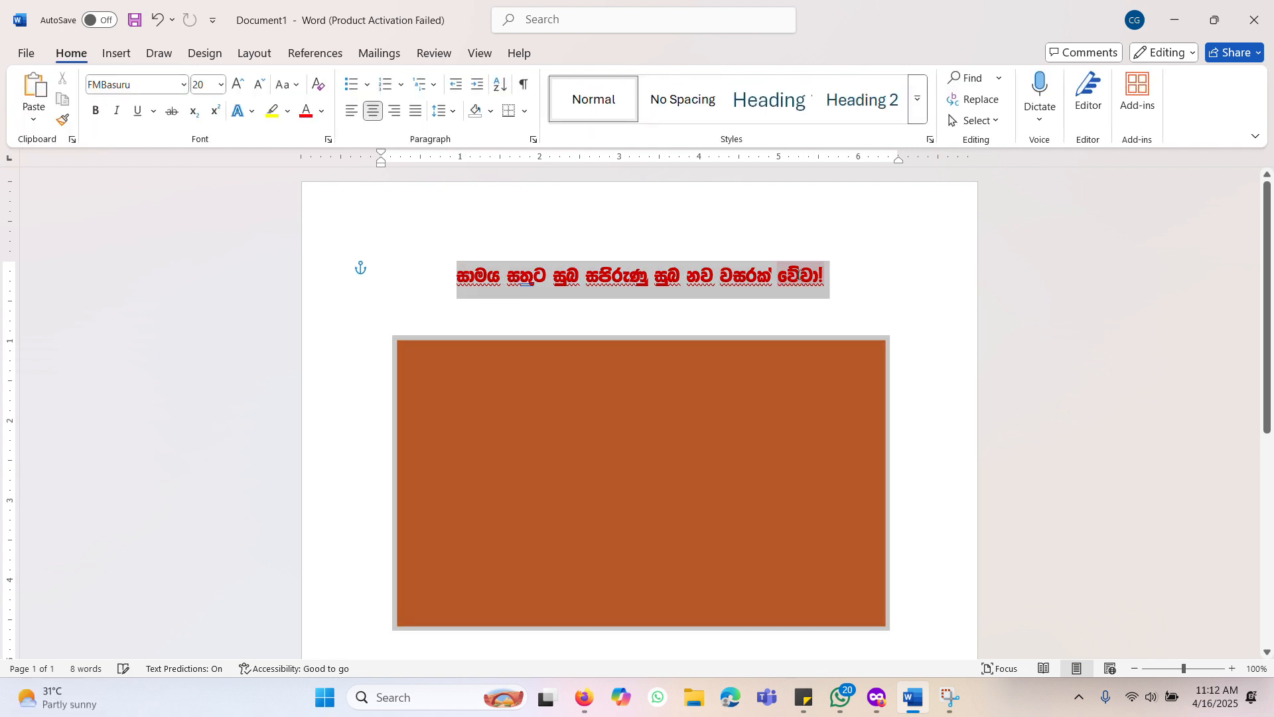
key("Delete")
key("ctrl+z")
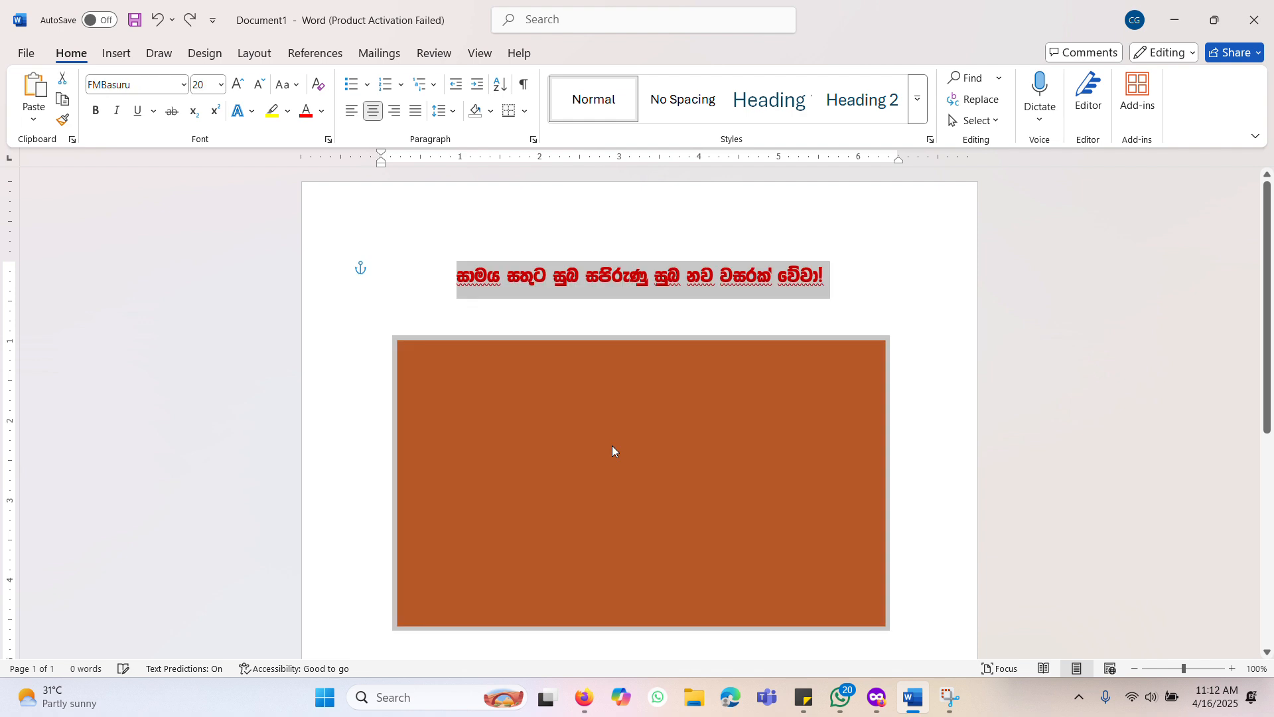
right_click(635, 301)
right_click(457, 273)
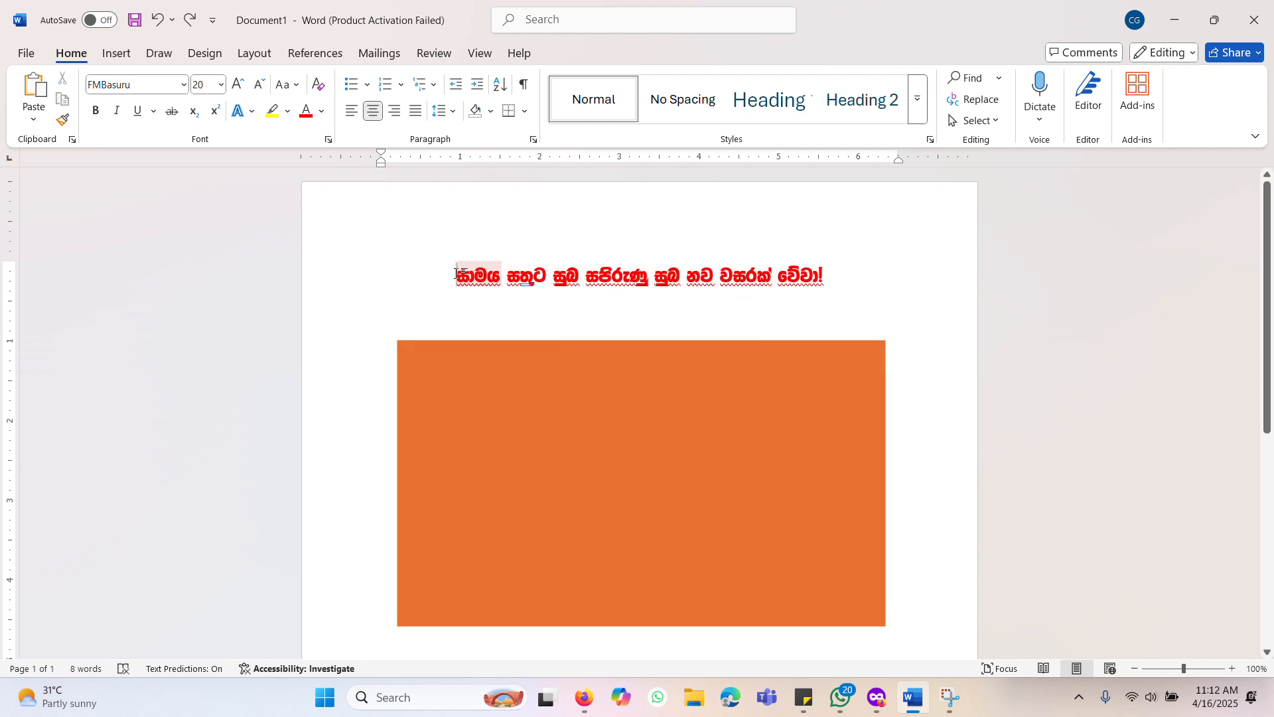
triple_click(820, 275)
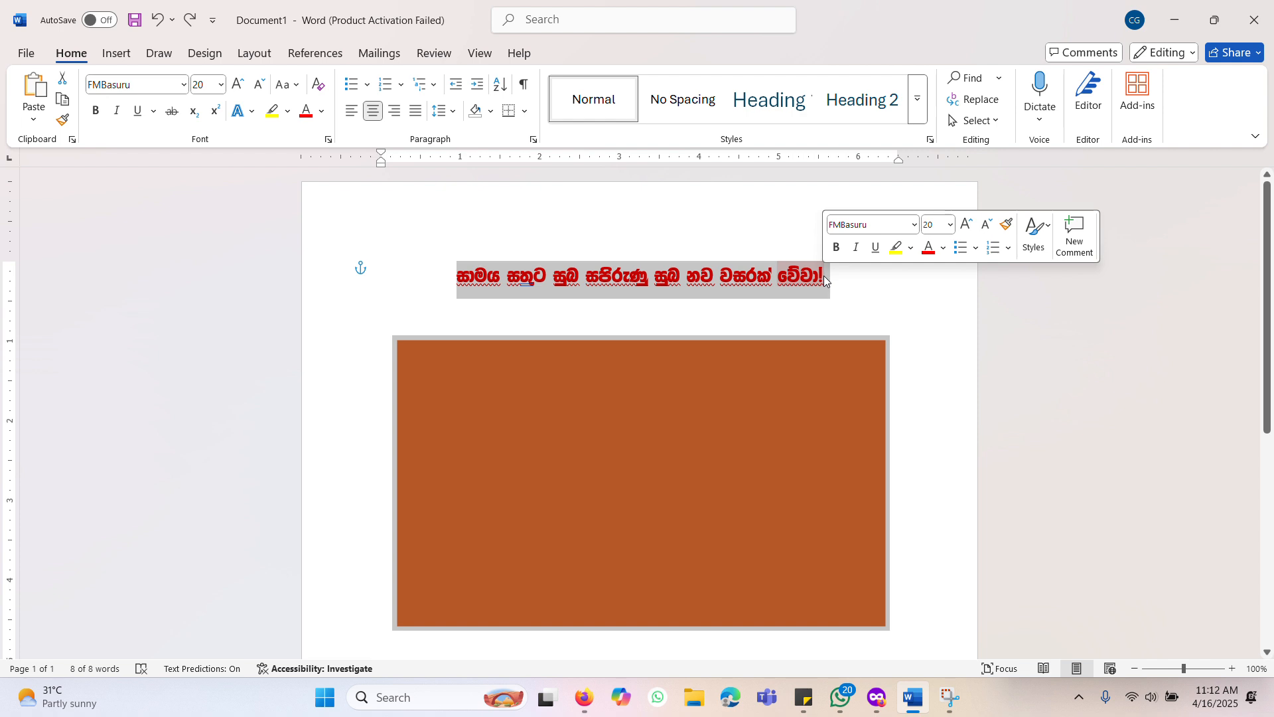
key("Delete")
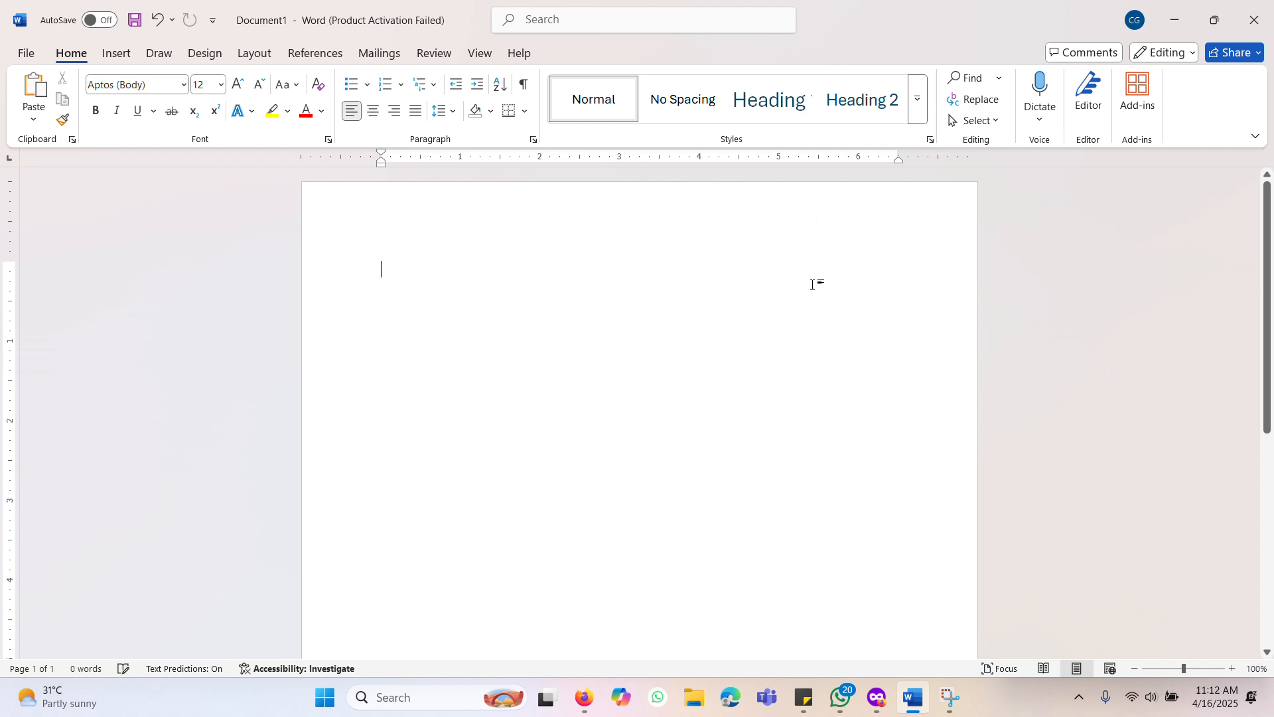
key("ctrl+z")
left_click(823, 278)
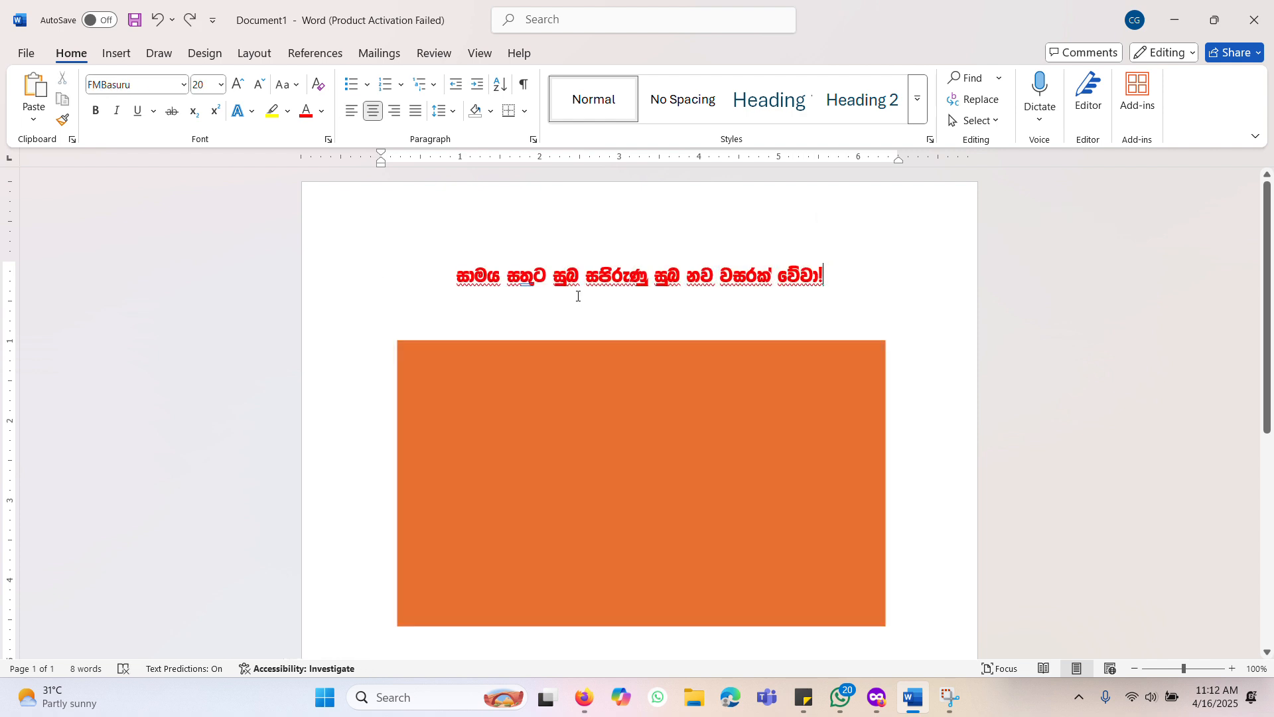
triple_click(464, 274)
left_click(458, 277)
right_click(825, 278)
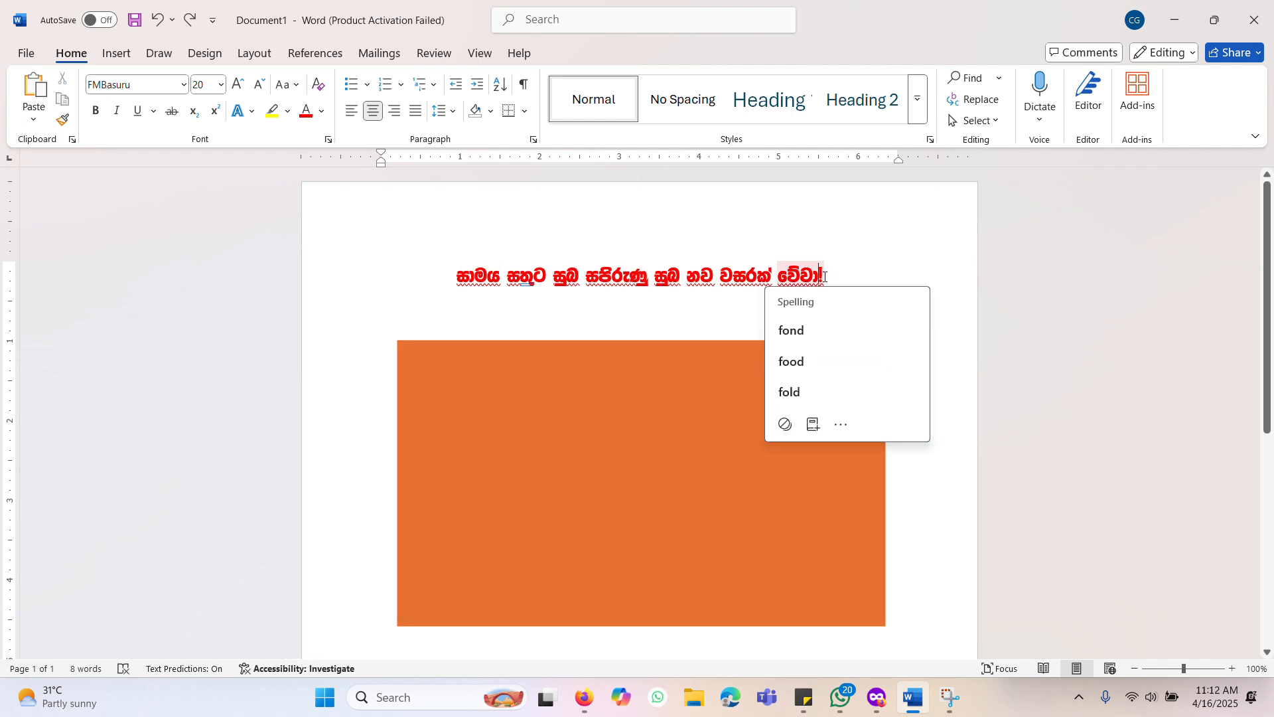
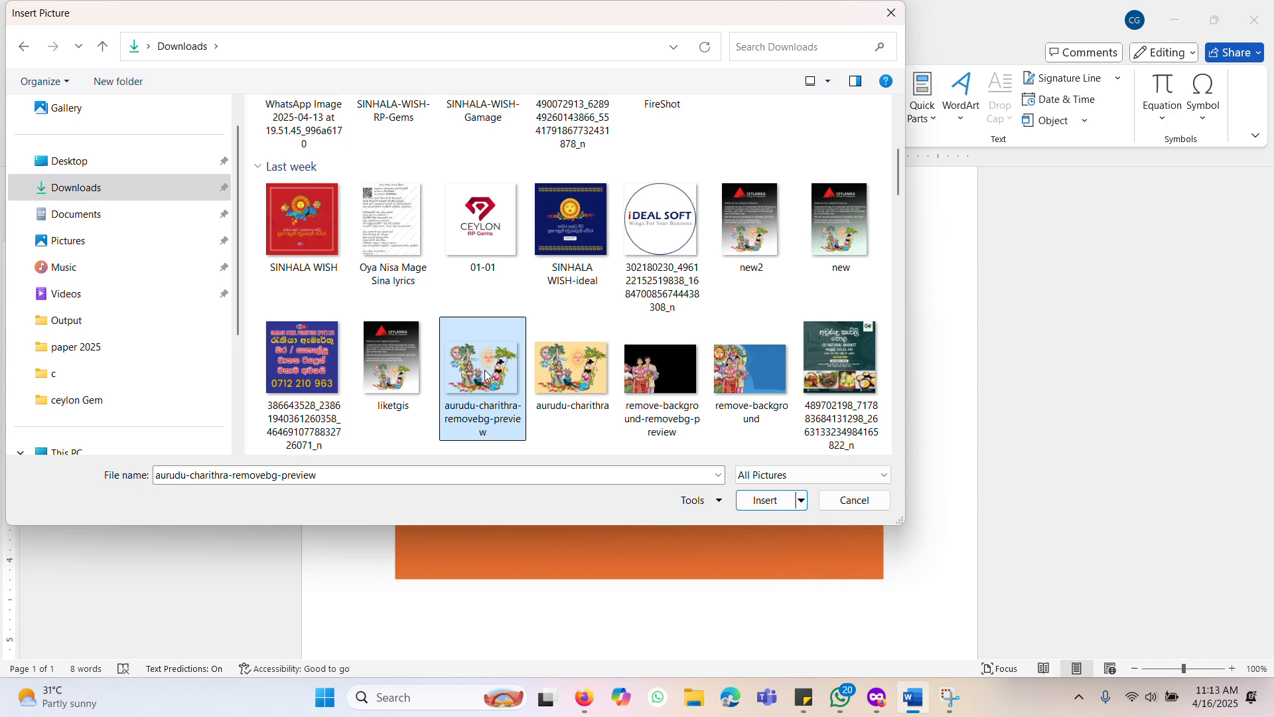
Insert the picture aurudu-charithra-removebg-preview from the Downloads folder into the document
double_click(485, 375)
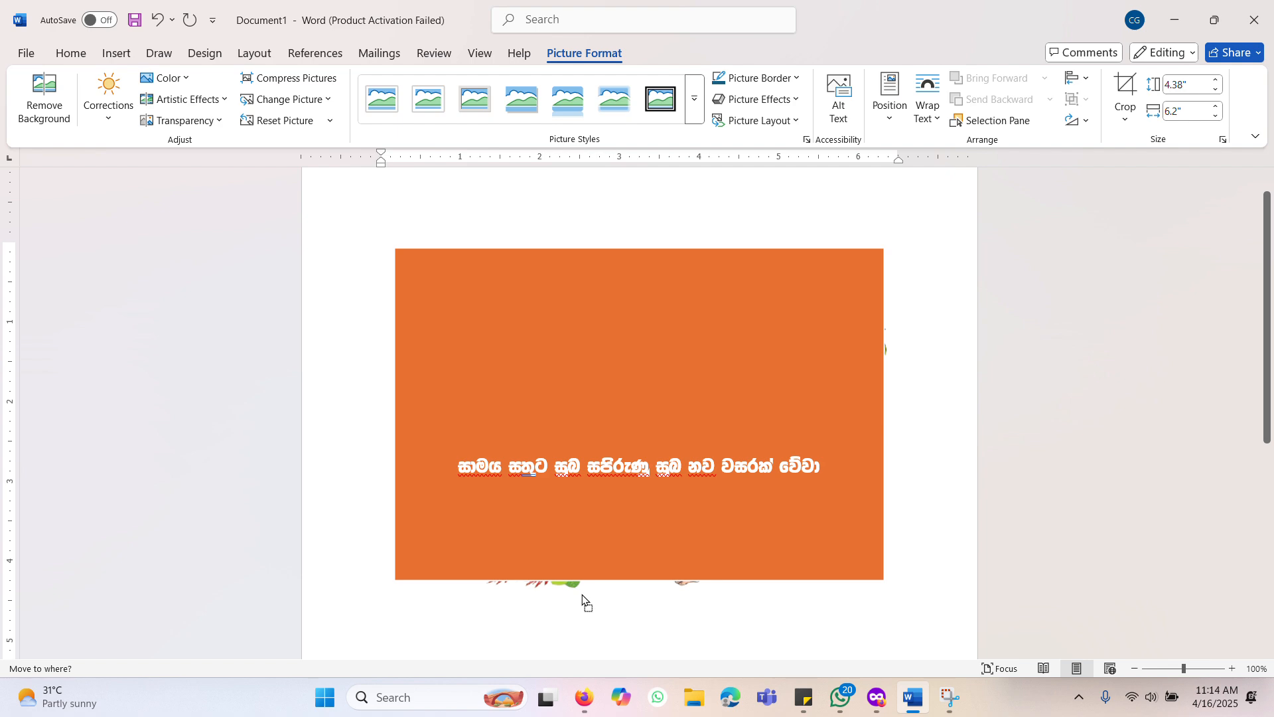
Set the inserted picture's text wrapping to Behind Text and move it up so it extends above the orange rectangle
scroll(571, 624, "down", 1)
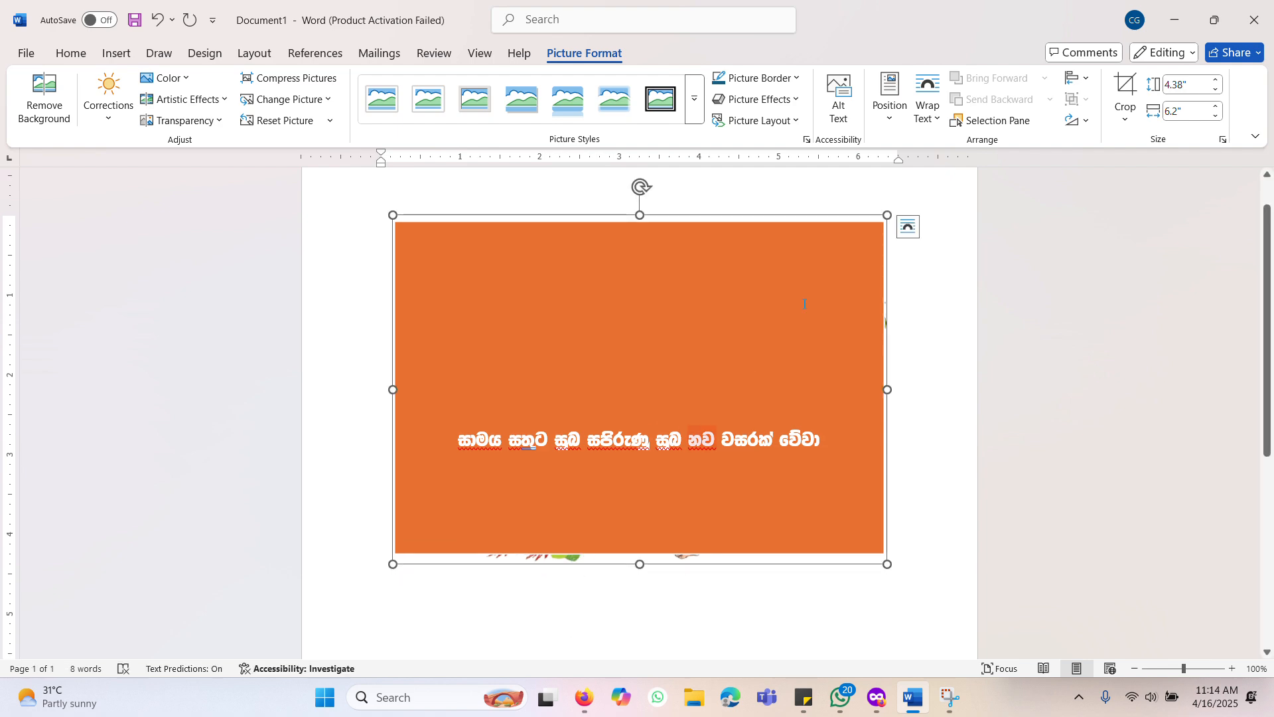
left_click(928, 107)
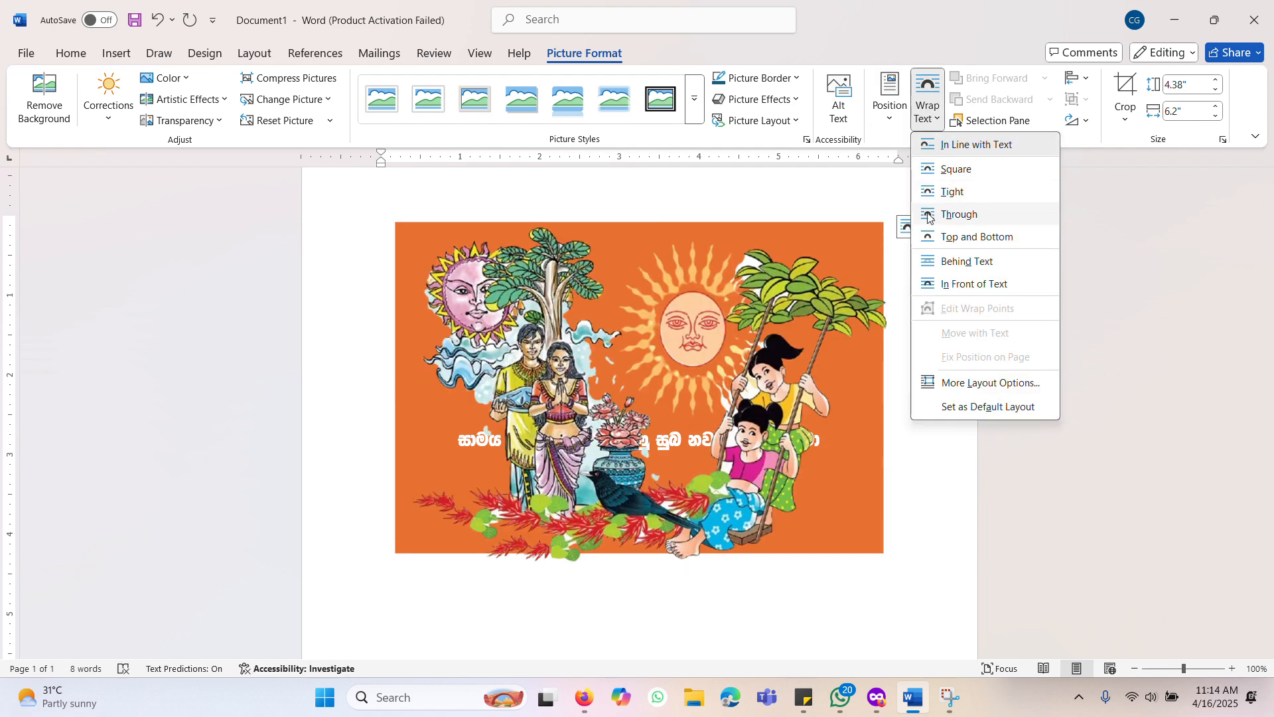
left_click(927, 264)
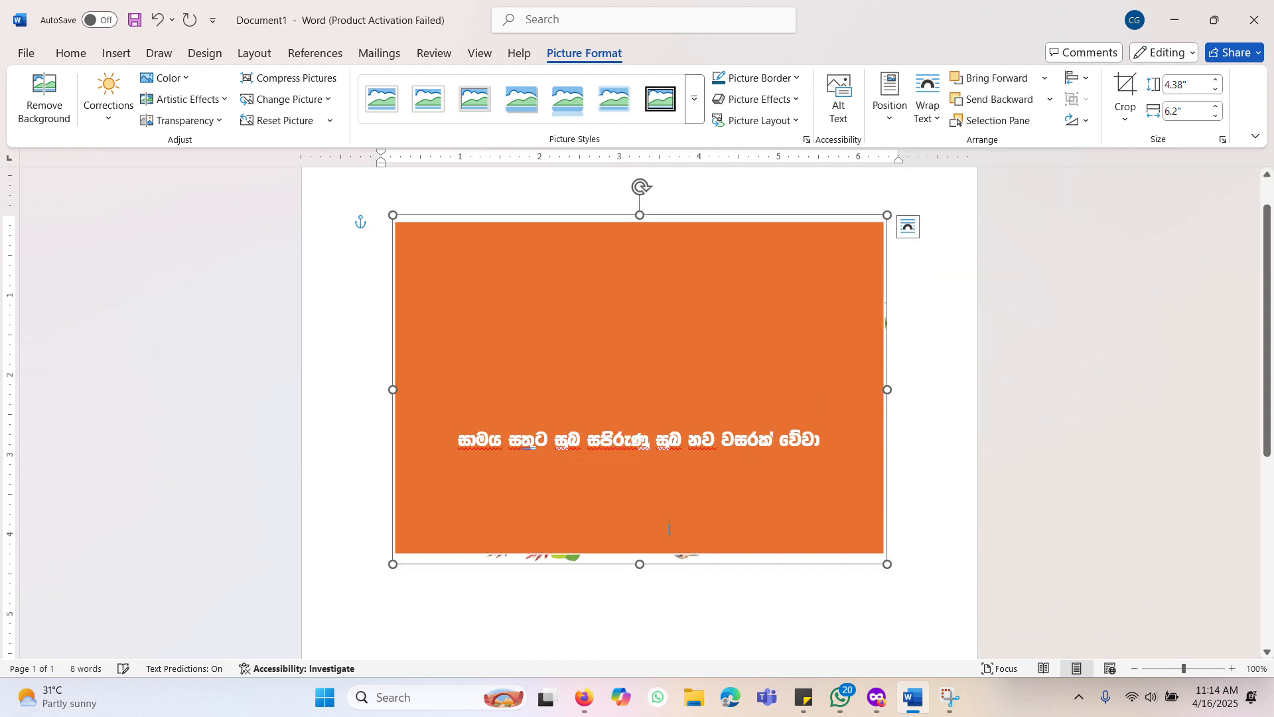
left_click_drag(633, 560, 655, 401)
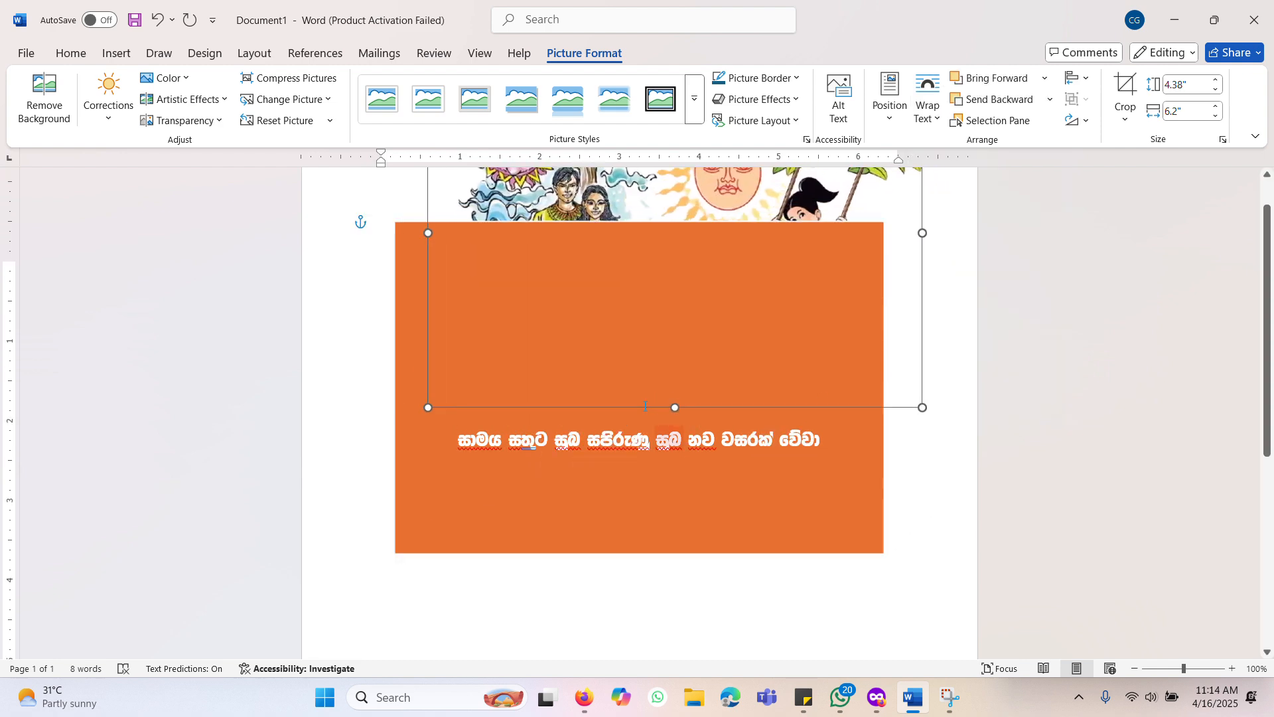
scroll(691, 440, "up", 1)
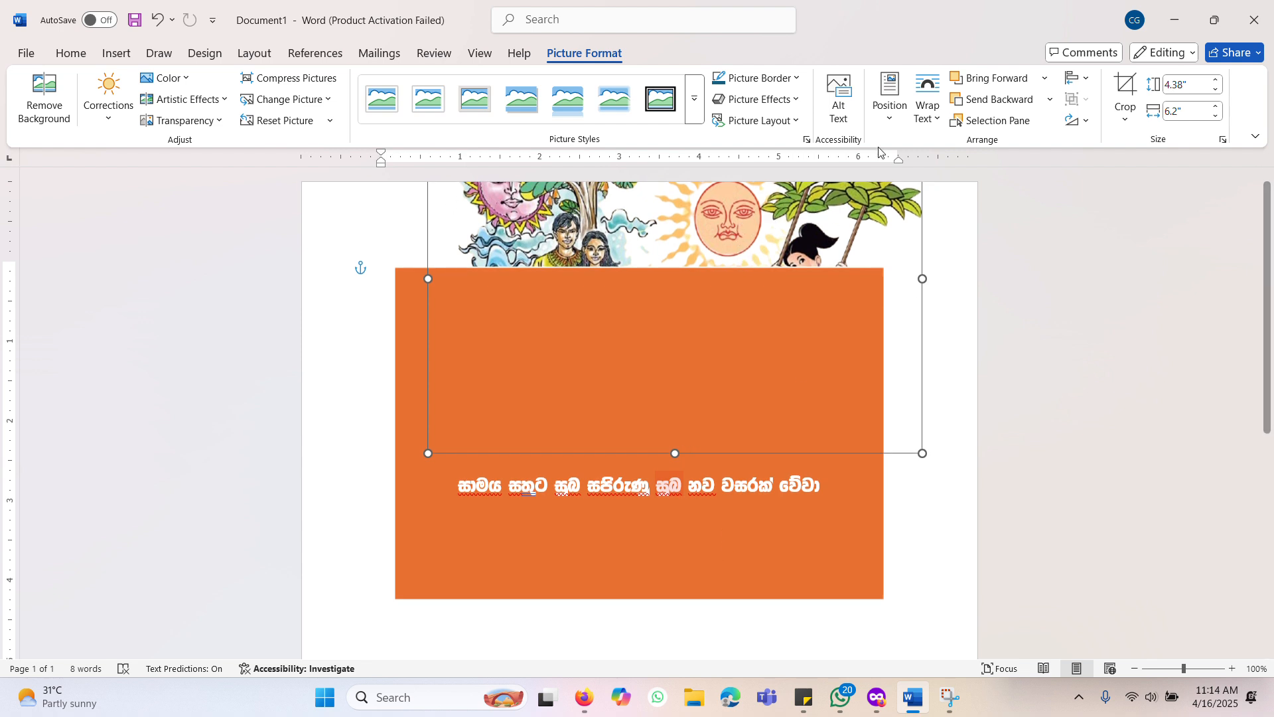
Try to raise the picture above the orange rectangle with Bring Forward and Bring to Front
left_click(892, 128)
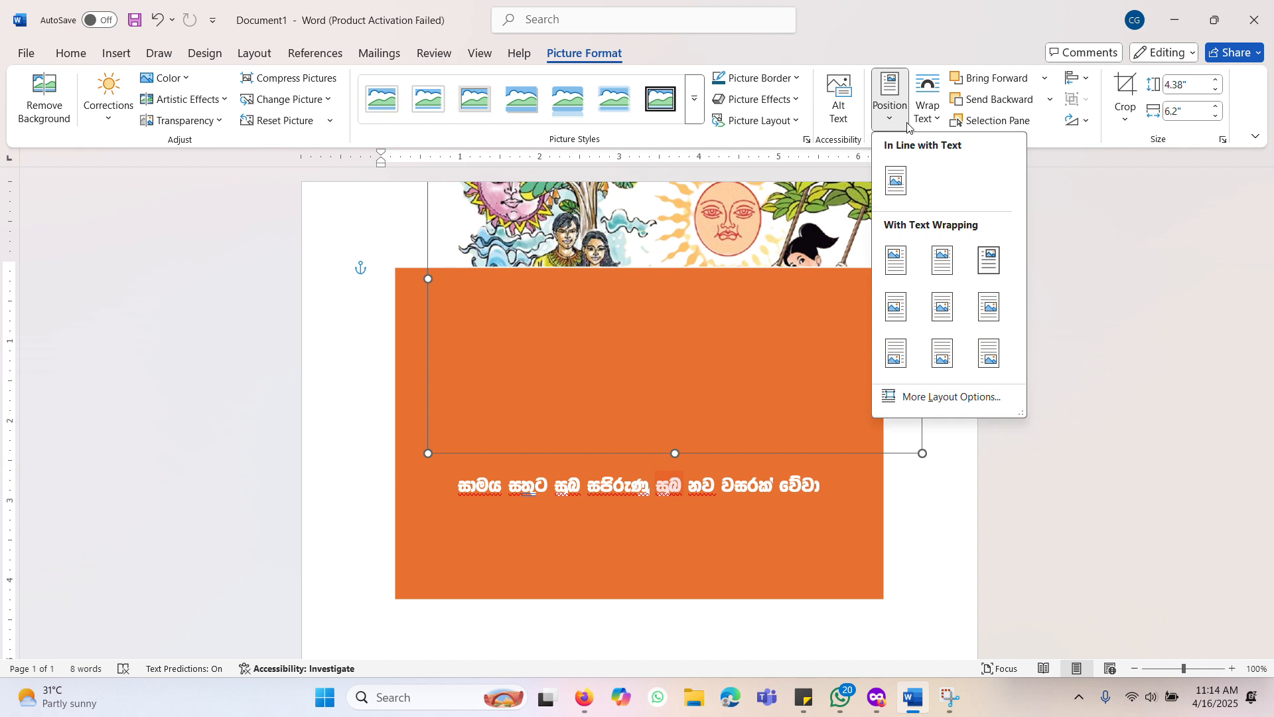
left_click(927, 110)
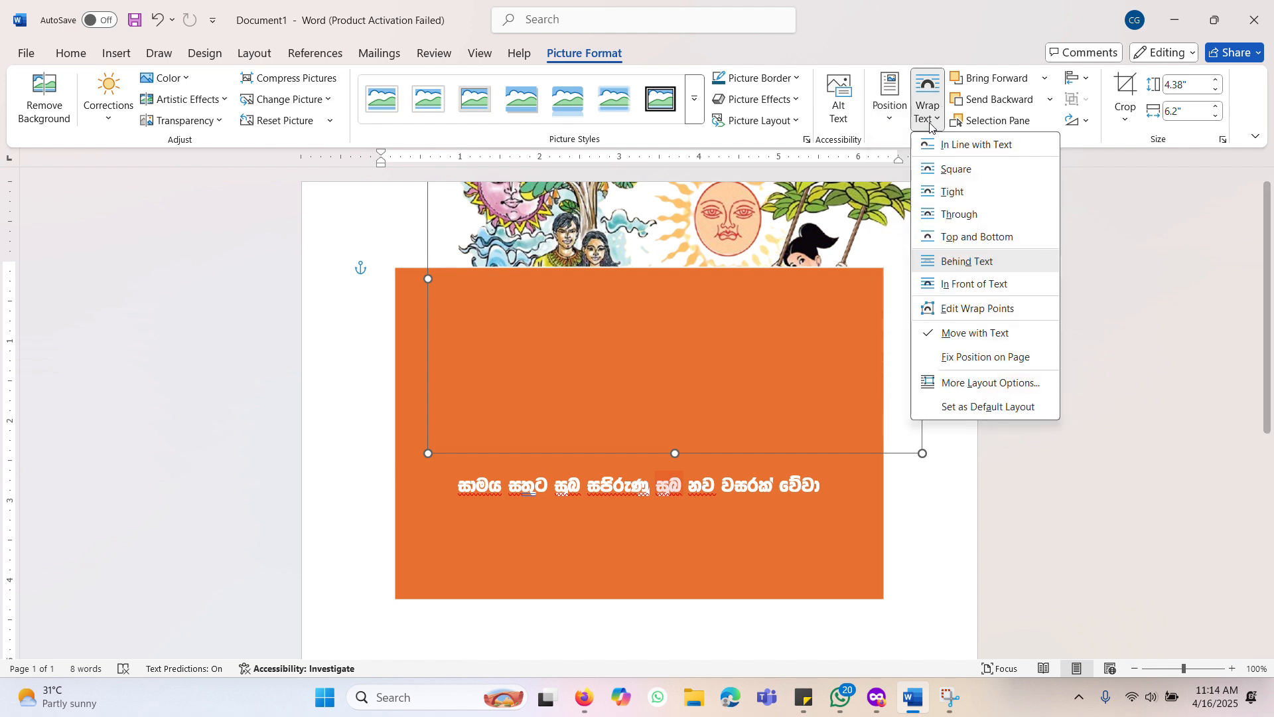
left_click(993, 82)
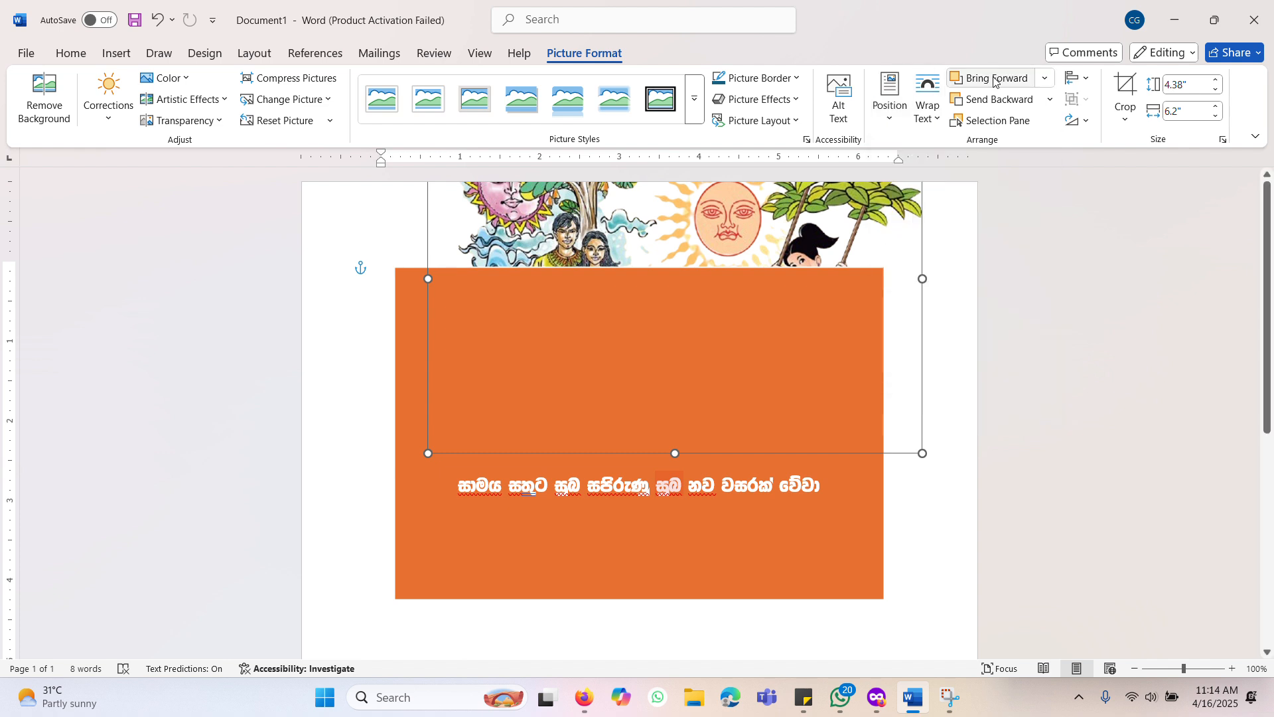
left_click(1051, 101)
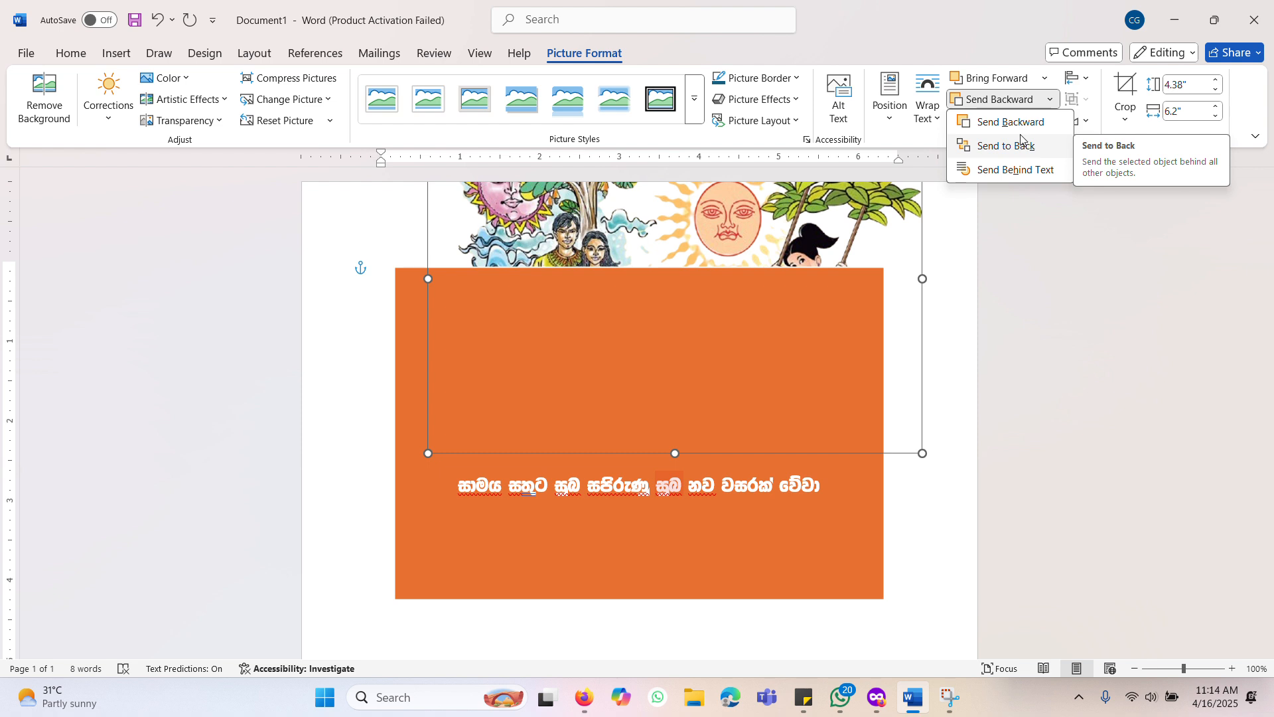
left_click(1046, 82)
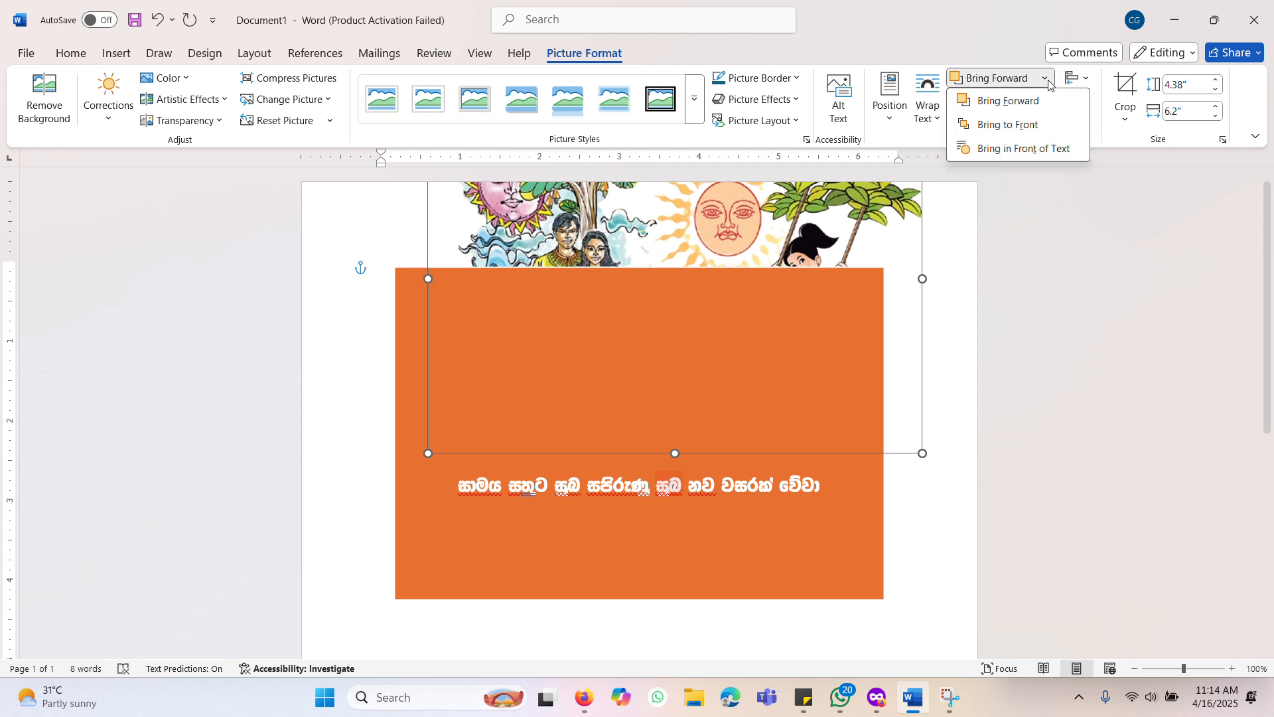
left_click(1022, 100)
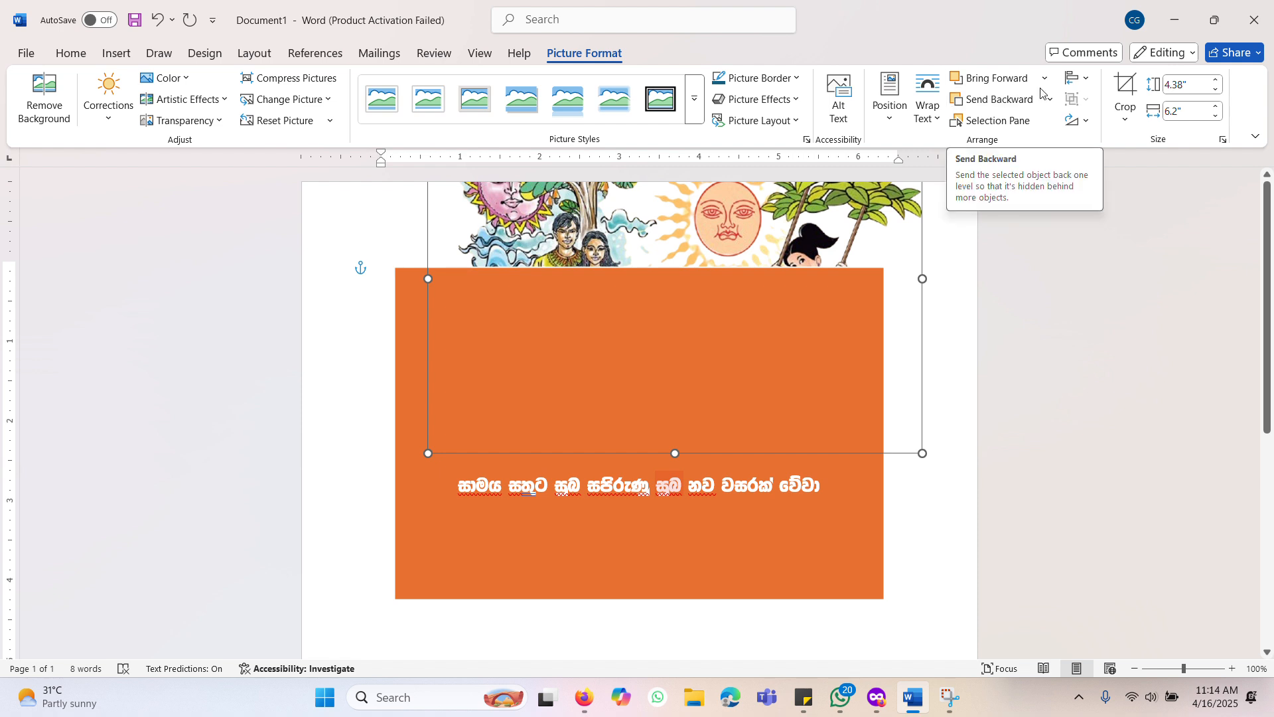
left_click(1045, 78)
left_click(1025, 125)
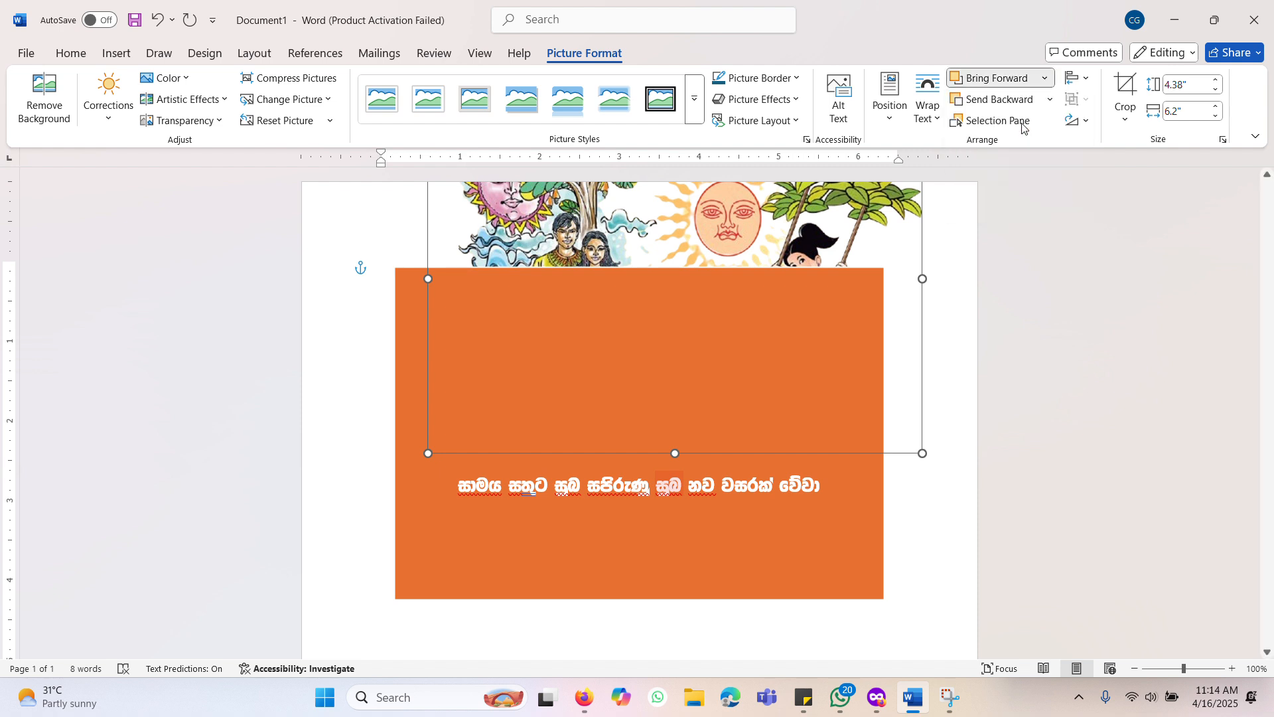
Move the picture slightly down and bring it in front of text so it lies over the orange rectangle
mouse_move(791, 211)
left_mouse_down()
mouse_move(767, 247)
mouse_move(794, 232)
left_mouse_up()
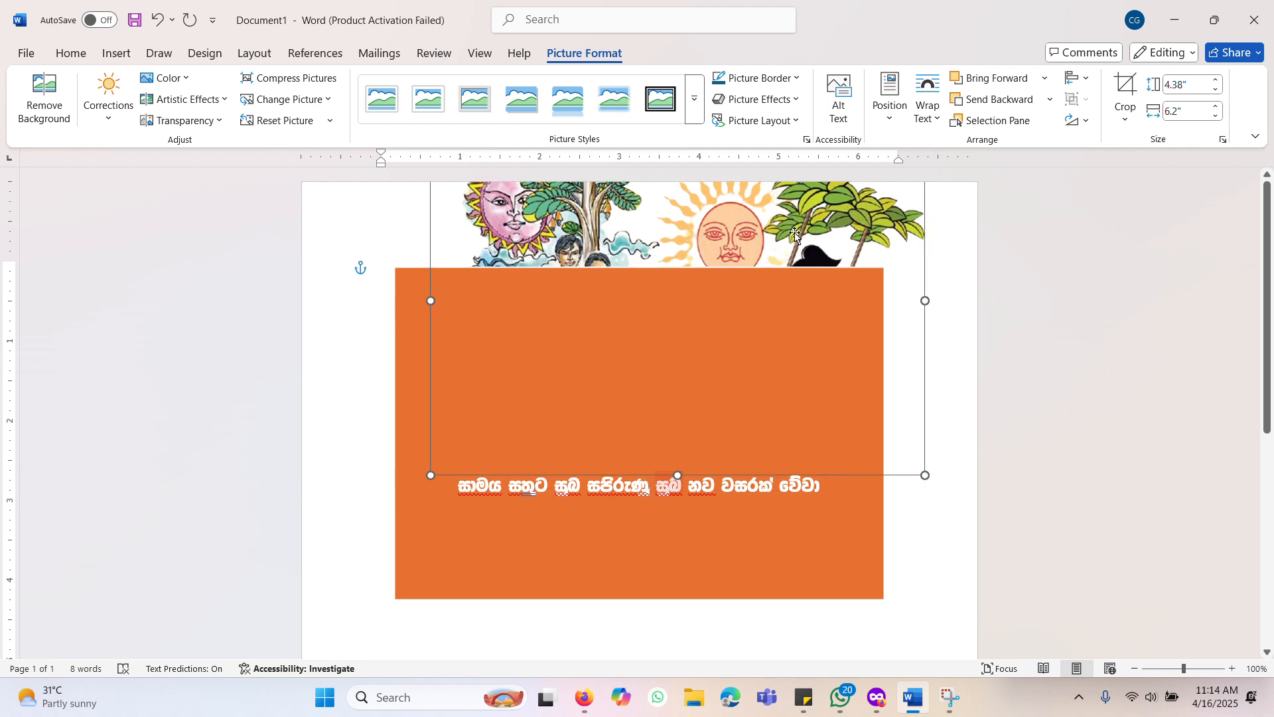
left_click(1045, 79)
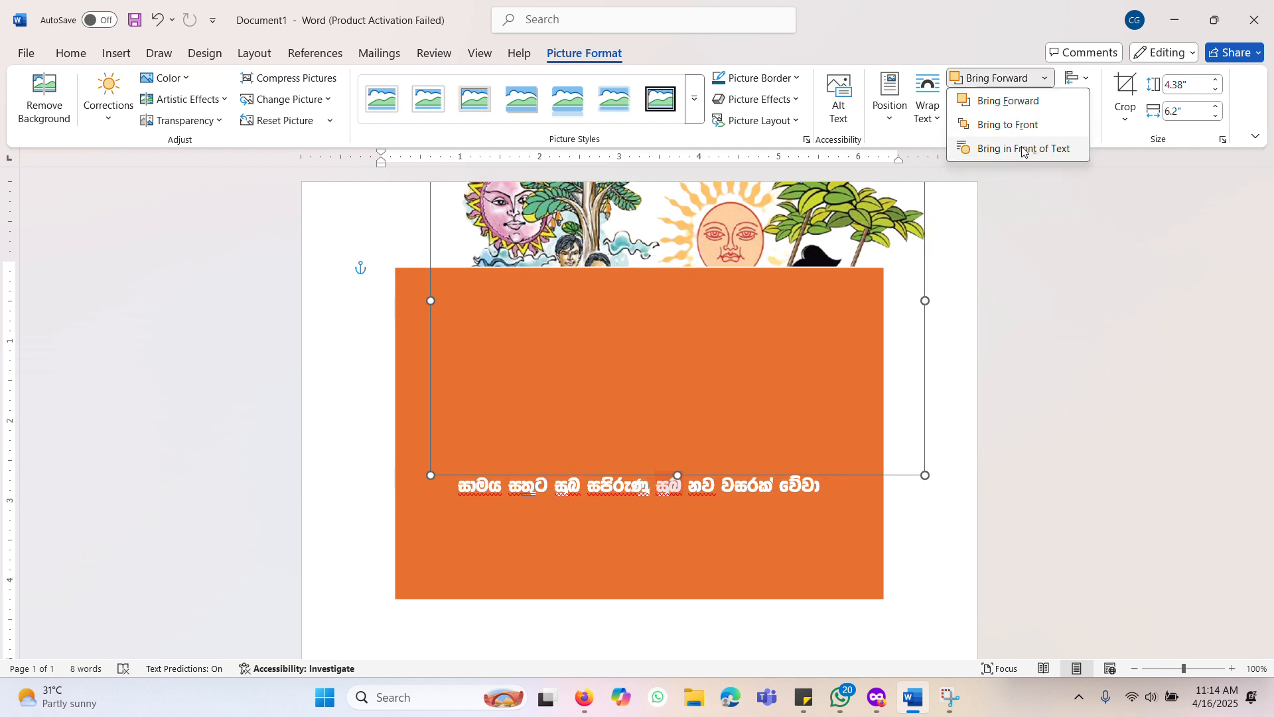
left_click(1021, 147)
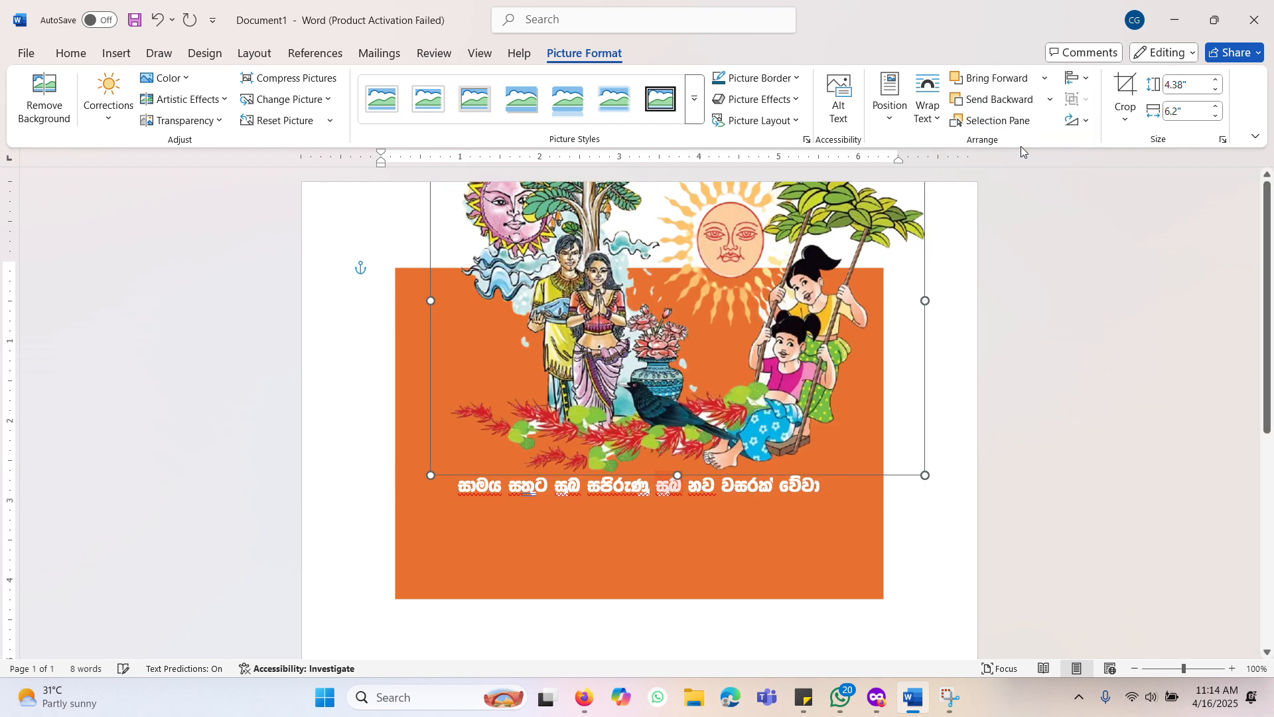
left_click(1045, 78)
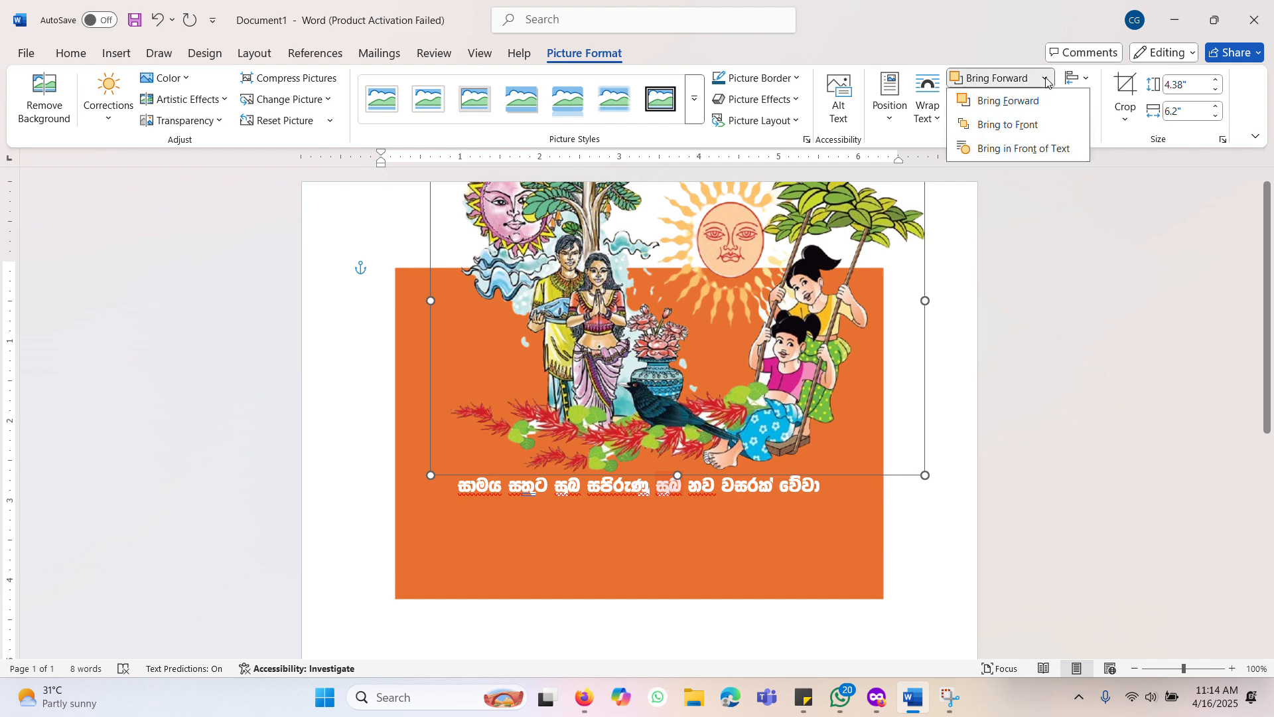
left_click(1014, 150)
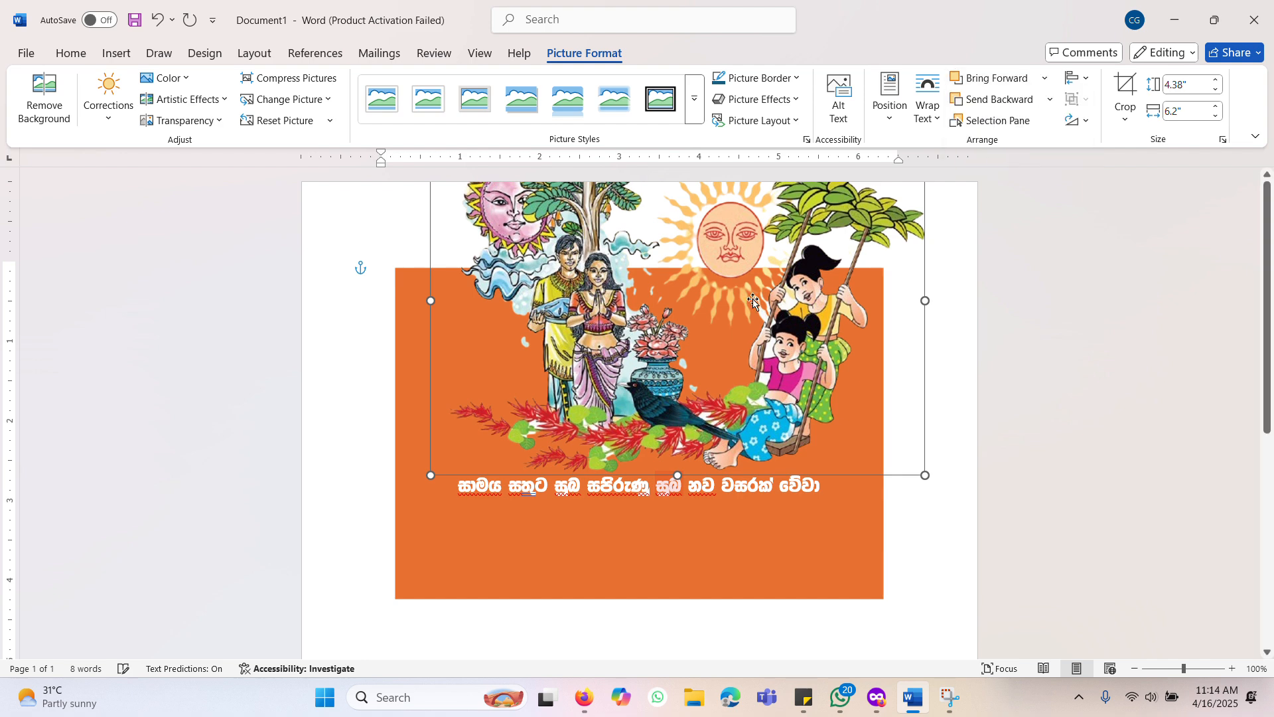
Shrink the picture to about two thirds of its size and place it inside the upper part of the orange rectangle
left_click_drag(743, 311, 735, 355)
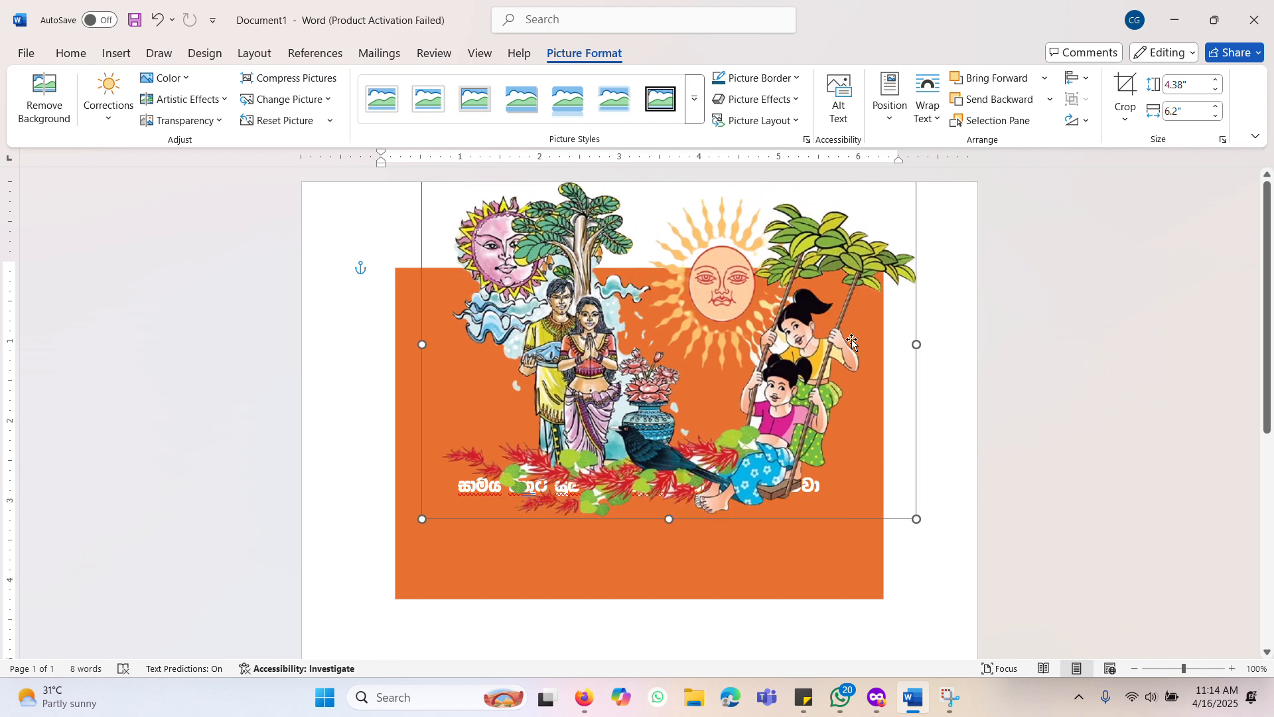
left_click_drag(916, 520, 758, 407)
left_click_drag(699, 345, 726, 430)
Insert a line break before the greeting in the orange rectangle to push it down below the picture
left_click(497, 485)
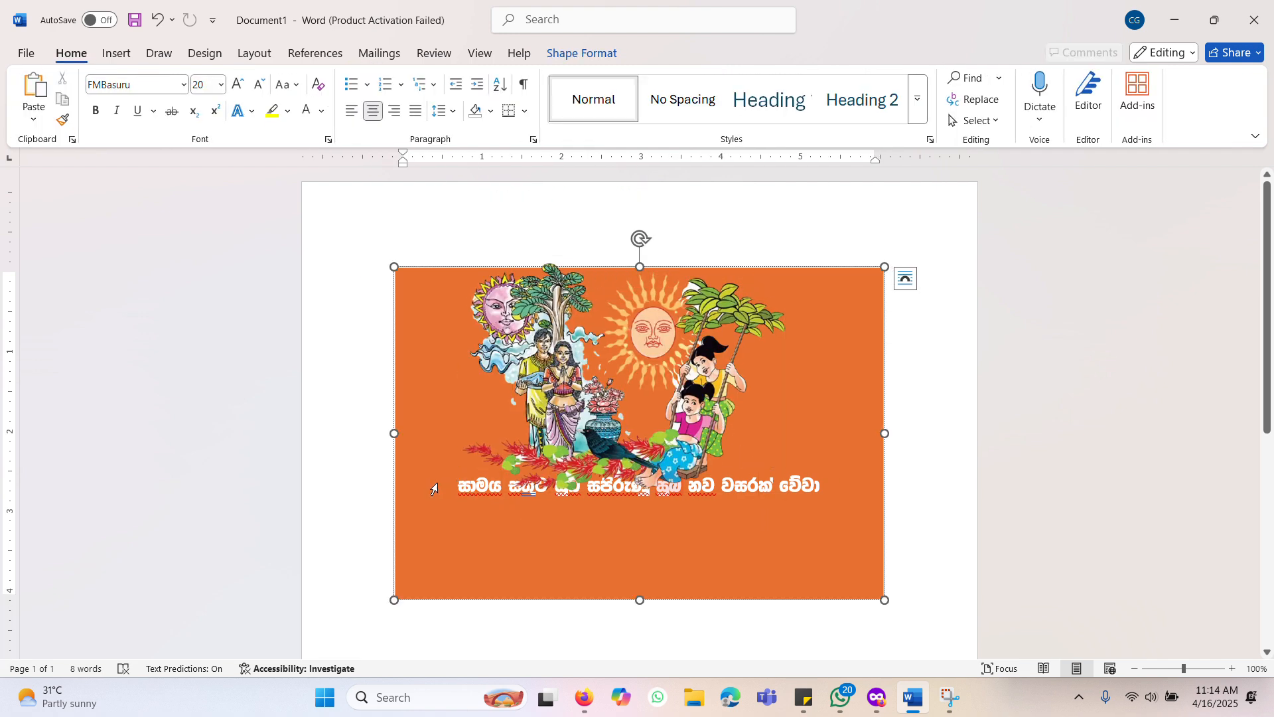
left_click_drag(452, 472, 456, 486)
left_click(456, 486)
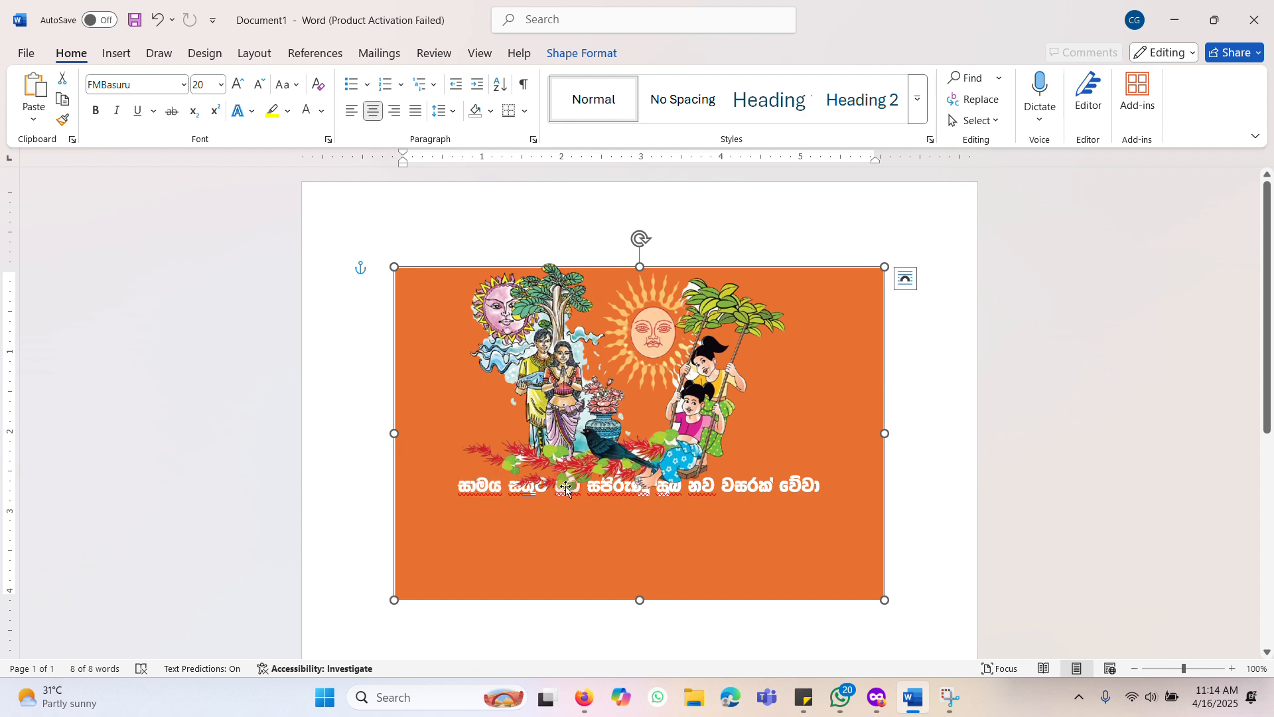
left_click(820, 477)
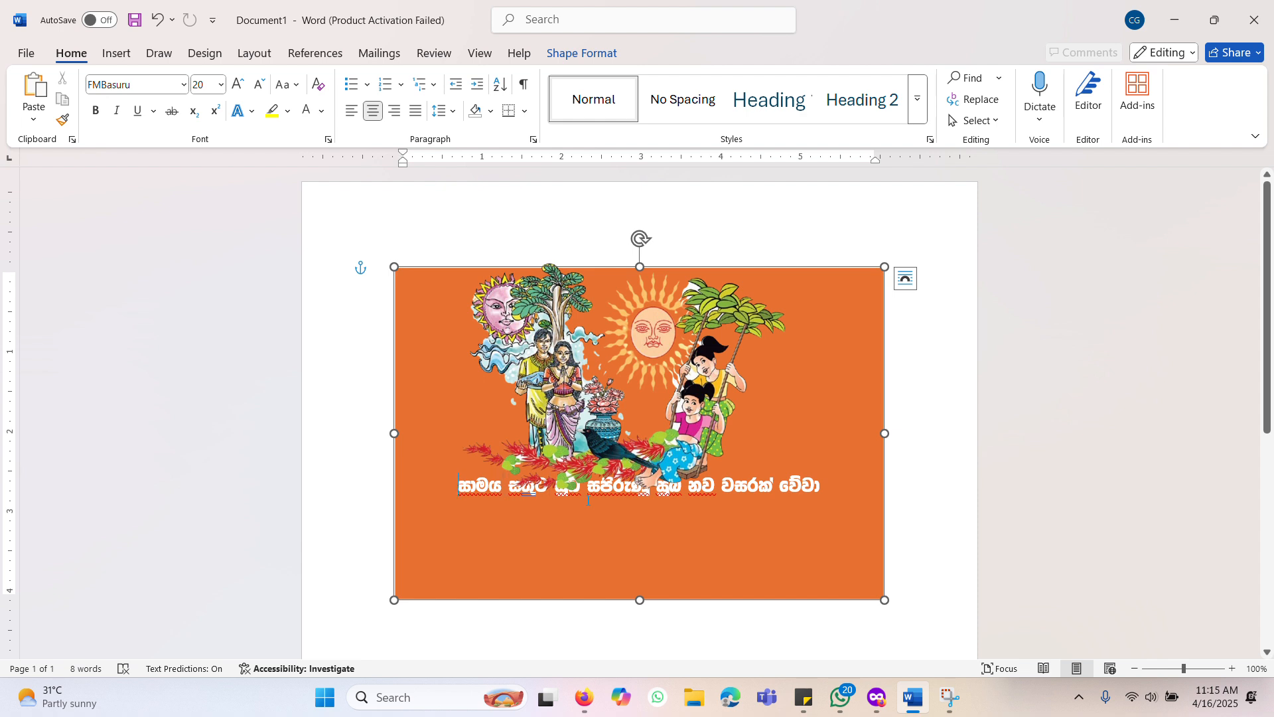
key("Return")
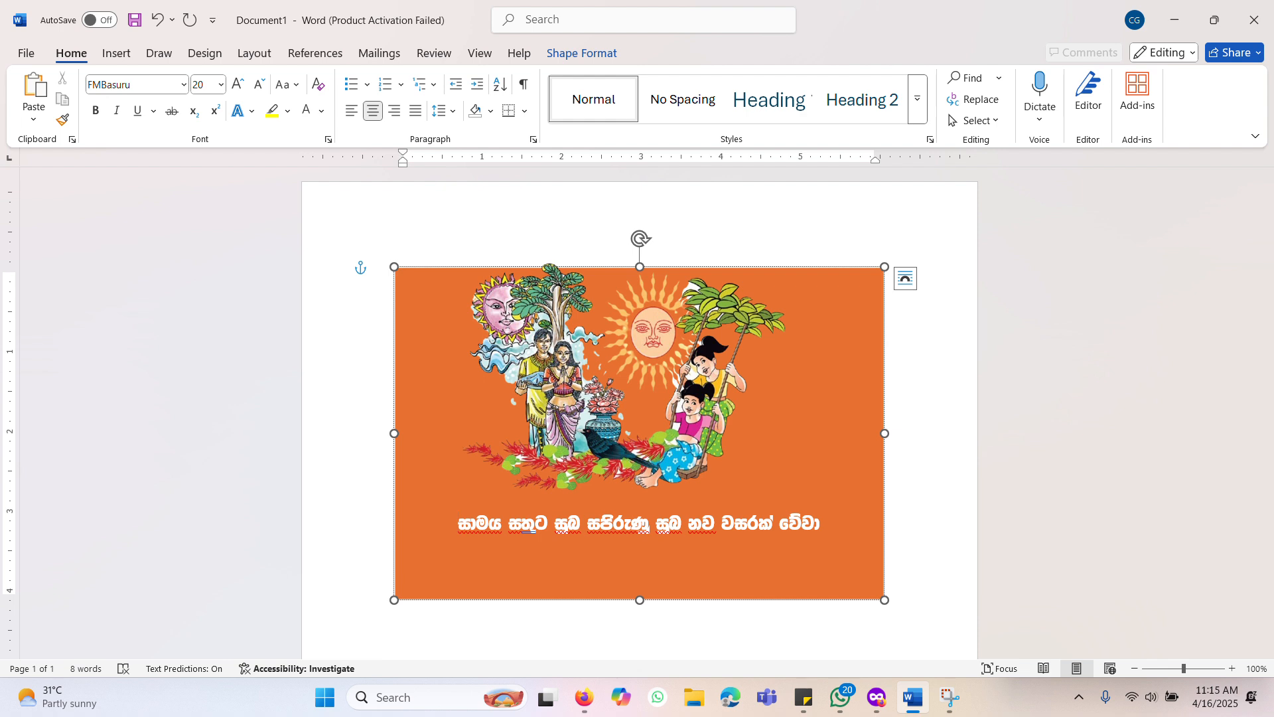
Reduce the picture slightly more and centre it above the greeting within the orange rectangle
left_click(783, 262)
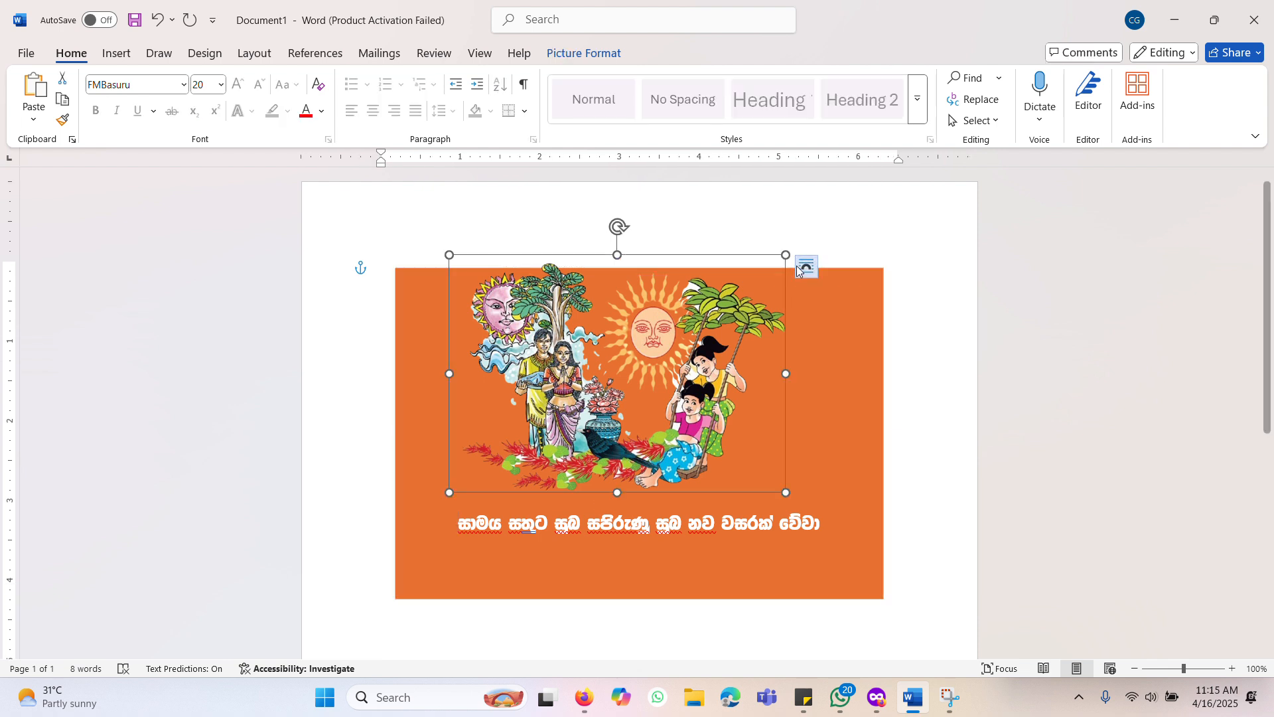
left_click_drag(786, 256, 746, 287)
left_click_drag(689, 393, 722, 390)
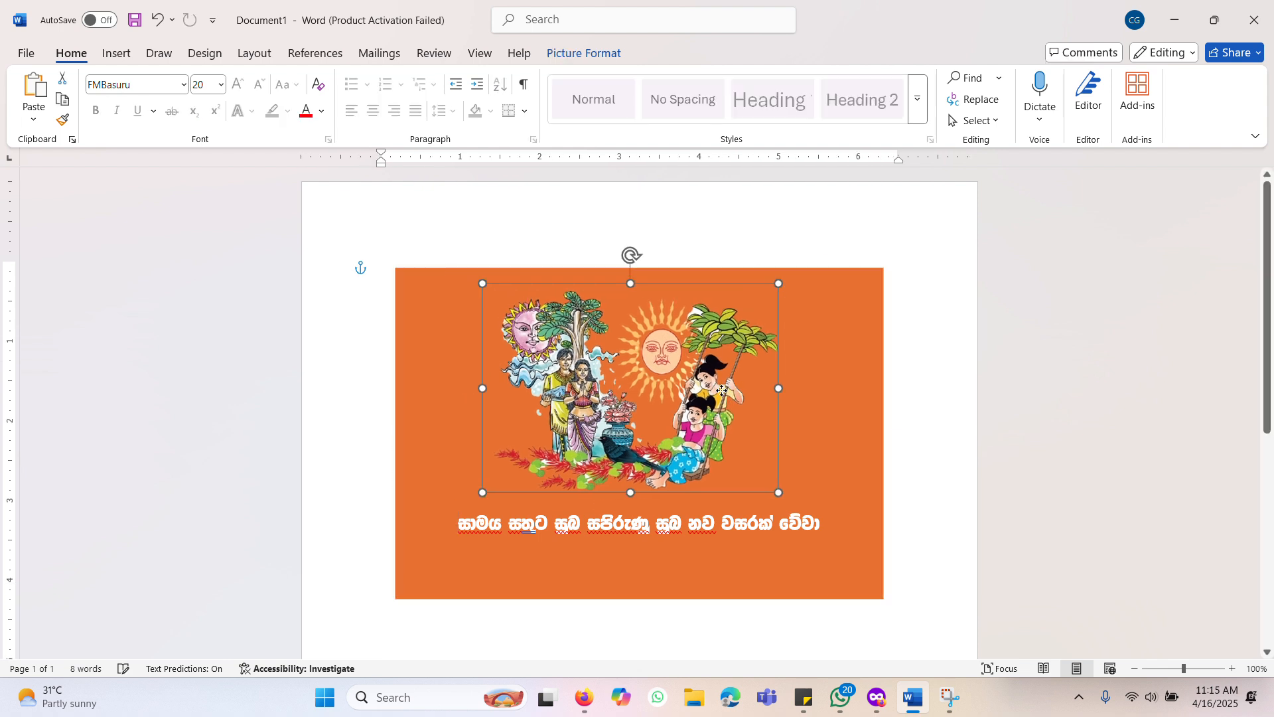
left_click(561, 627)
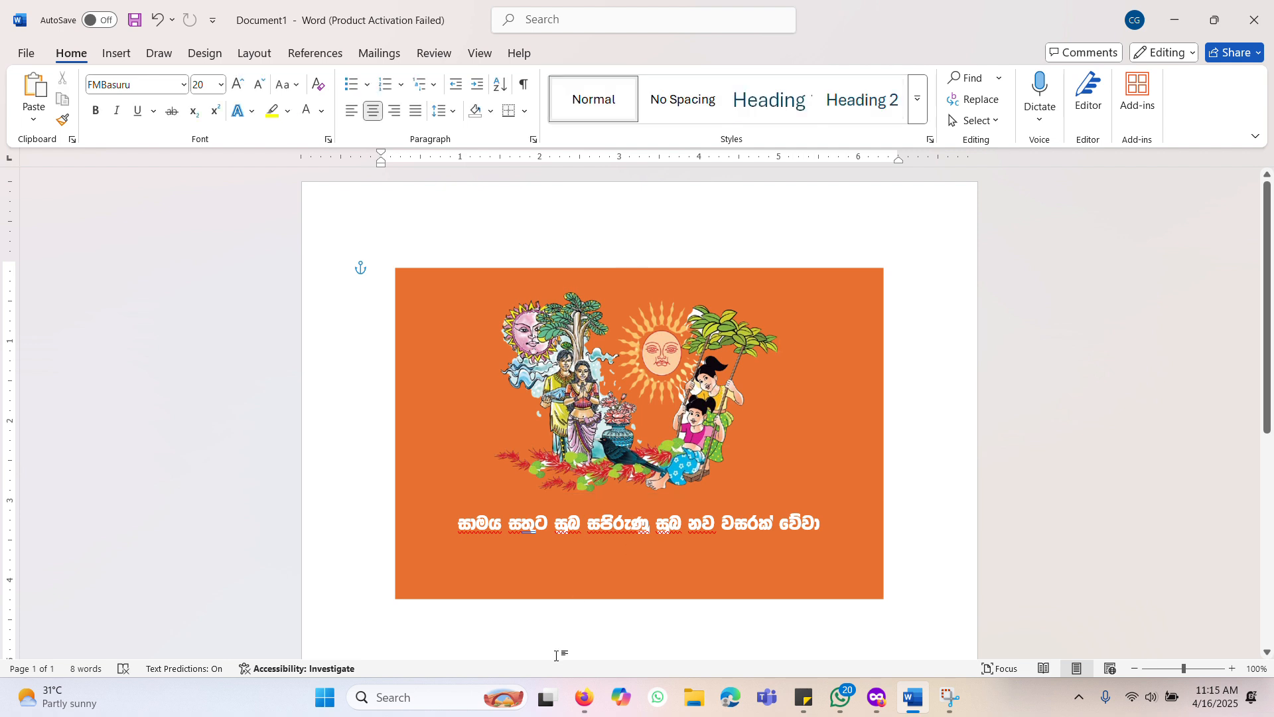
Enlarge the orange rectangle outward from its two upper corners and shift the picture up to recentre it above the greeting
left_click(436, 420)
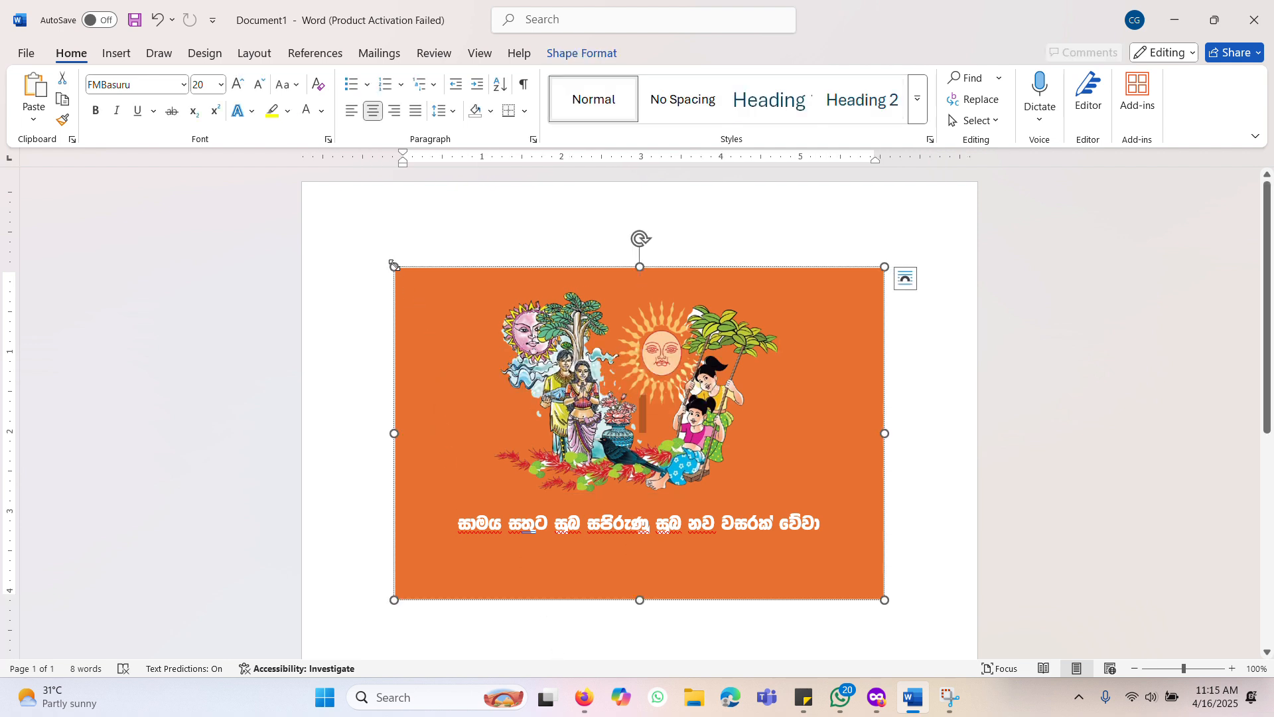
left_click_drag(394, 266, 354, 250)
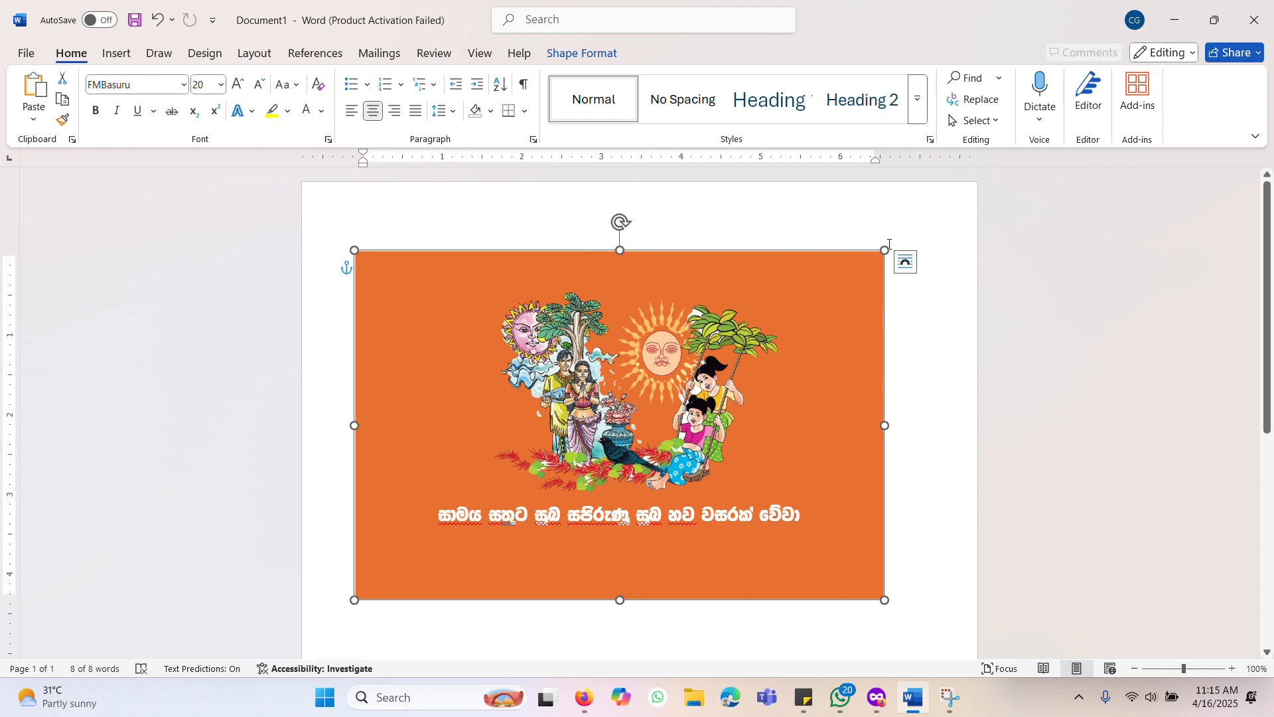
left_click_drag(889, 243, 897, 228)
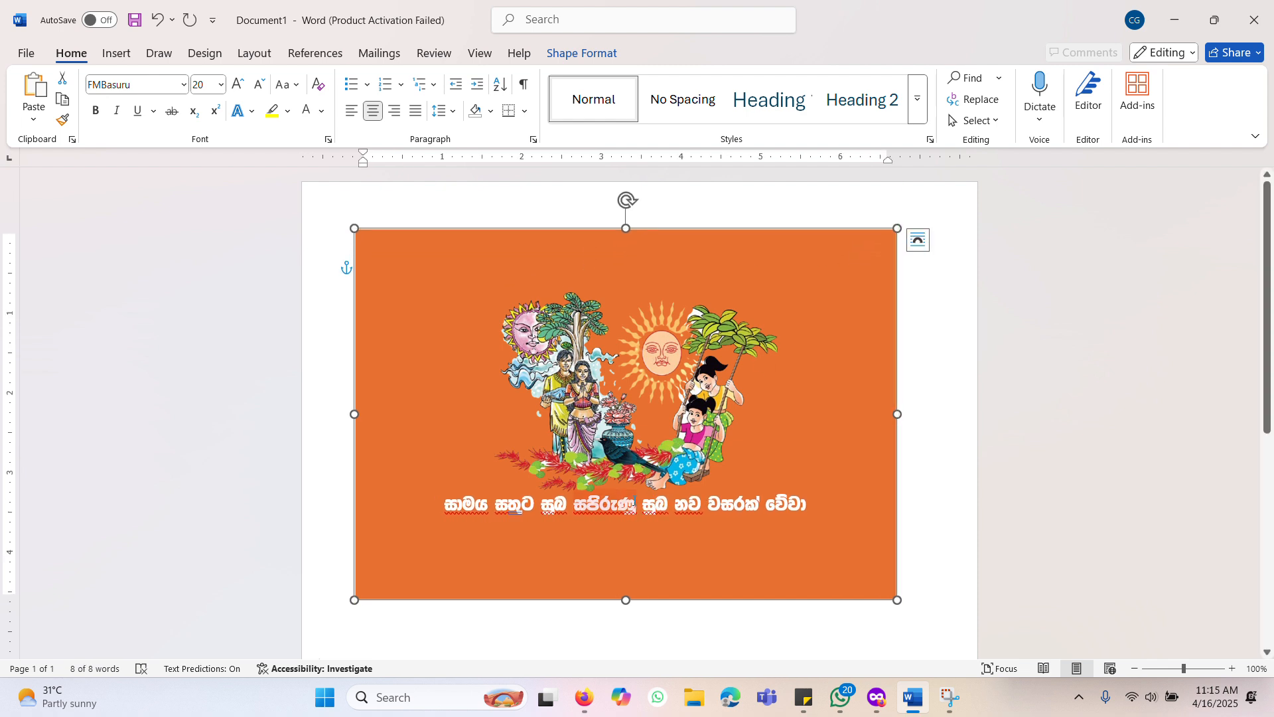
left_click_drag(643, 411, 637, 389)
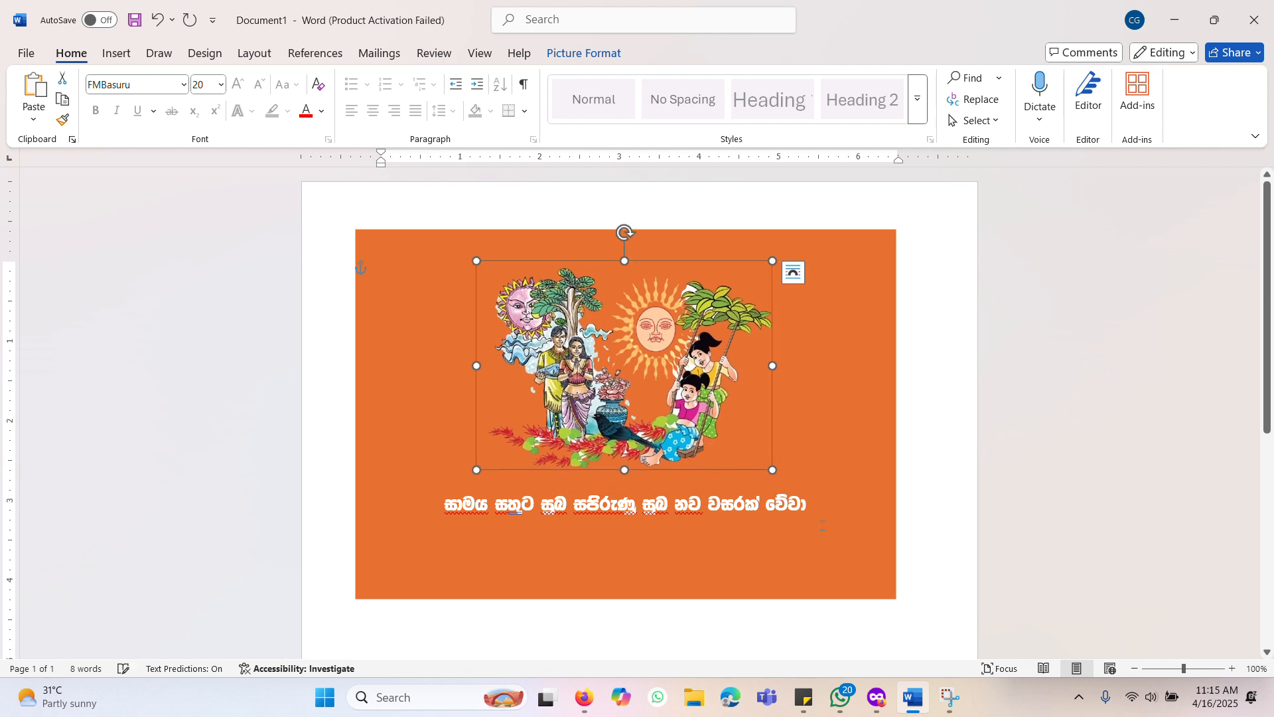
left_click(938, 573)
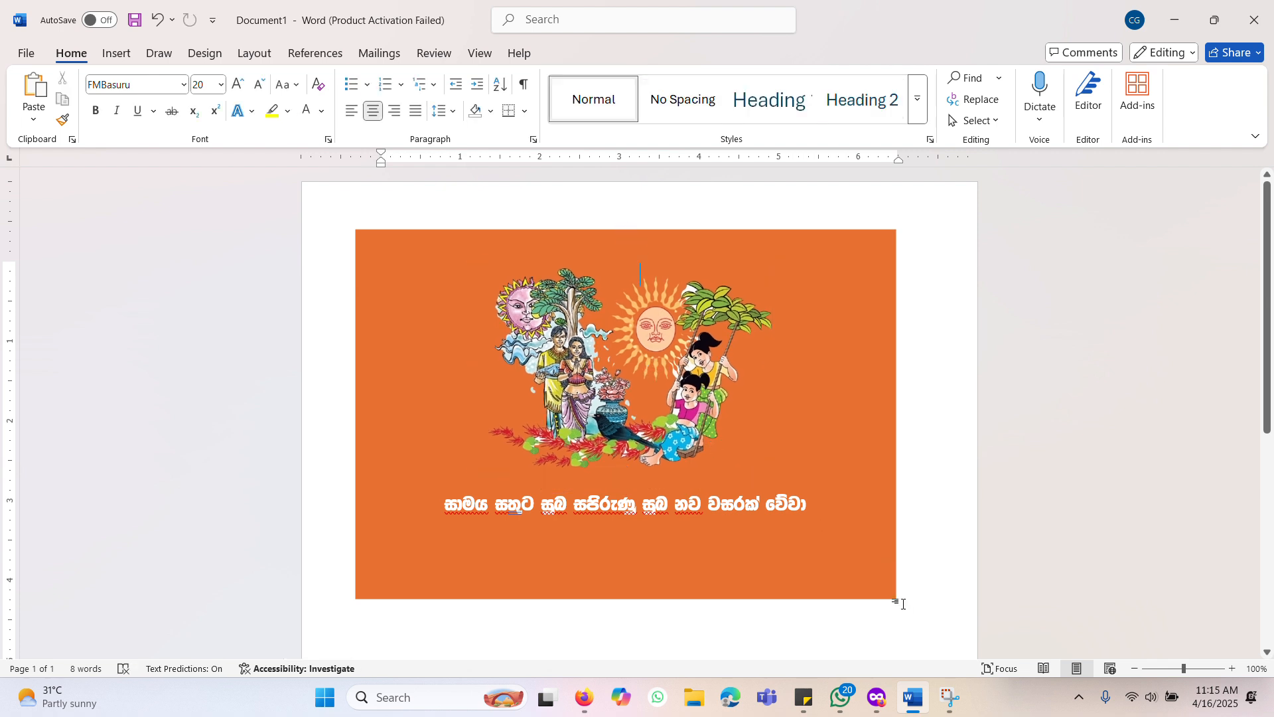
Save the document as Awurudu in the local Documents folder under C: » Users » LENOVO
key("ctrl+s")
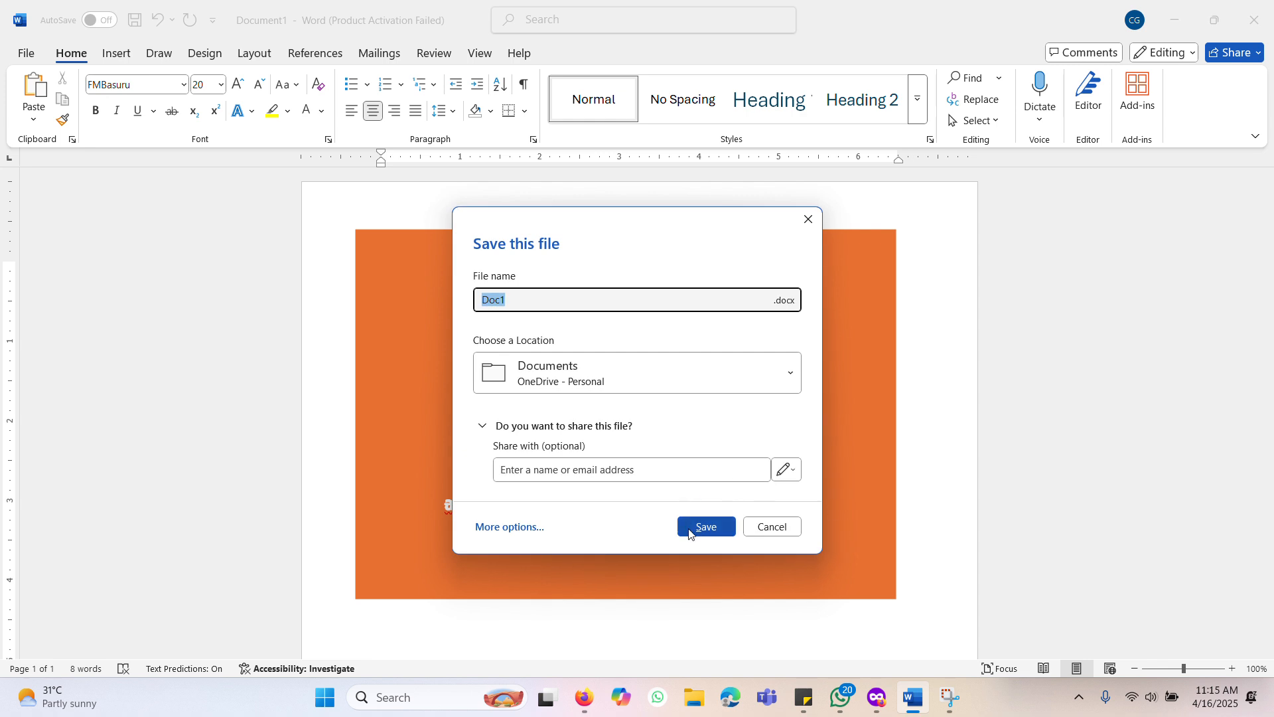
left_click(627, 382)
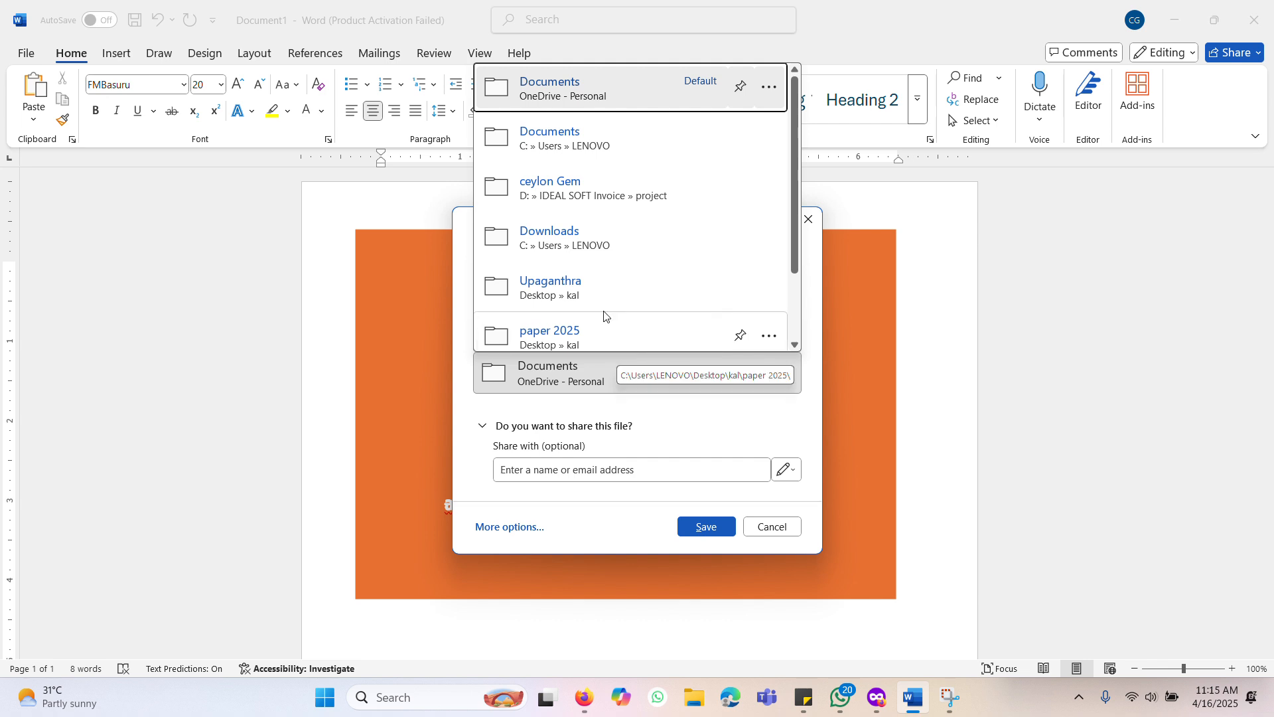
scroll(592, 290, "down", 2)
scroll(592, 285, "up", 2)
left_click(568, 149)
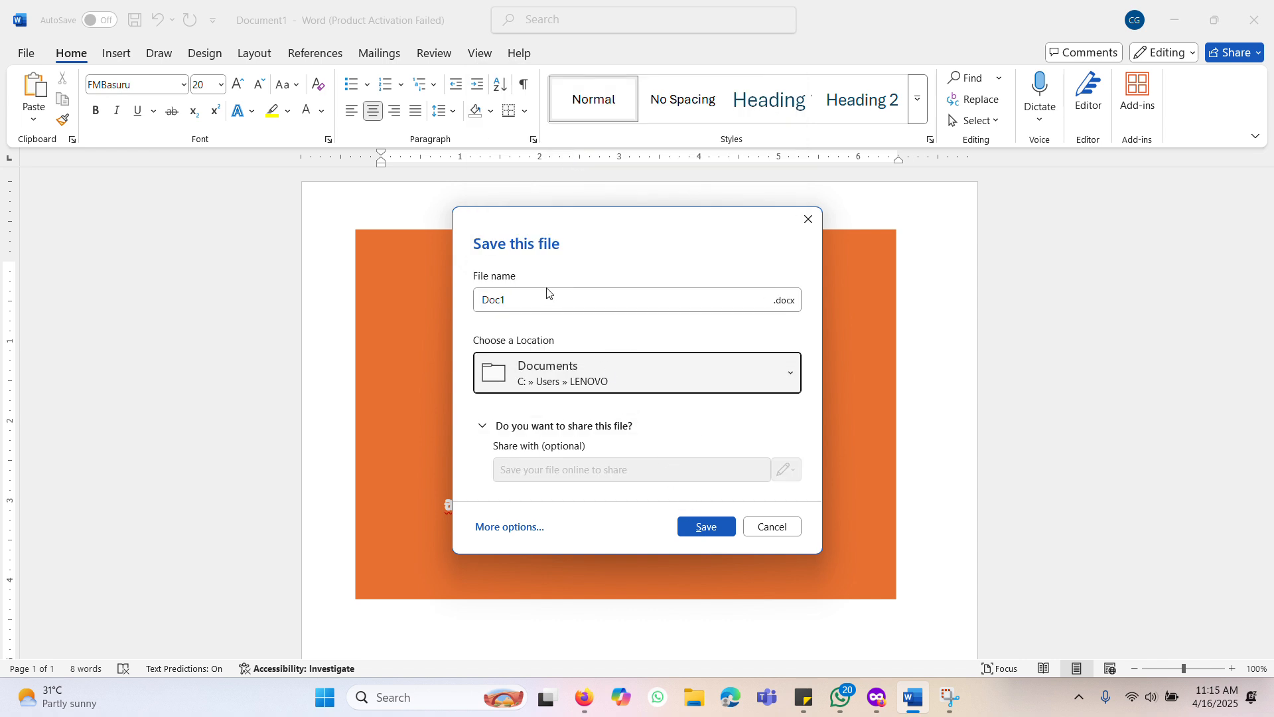
left_click(536, 307)
type("Aw")
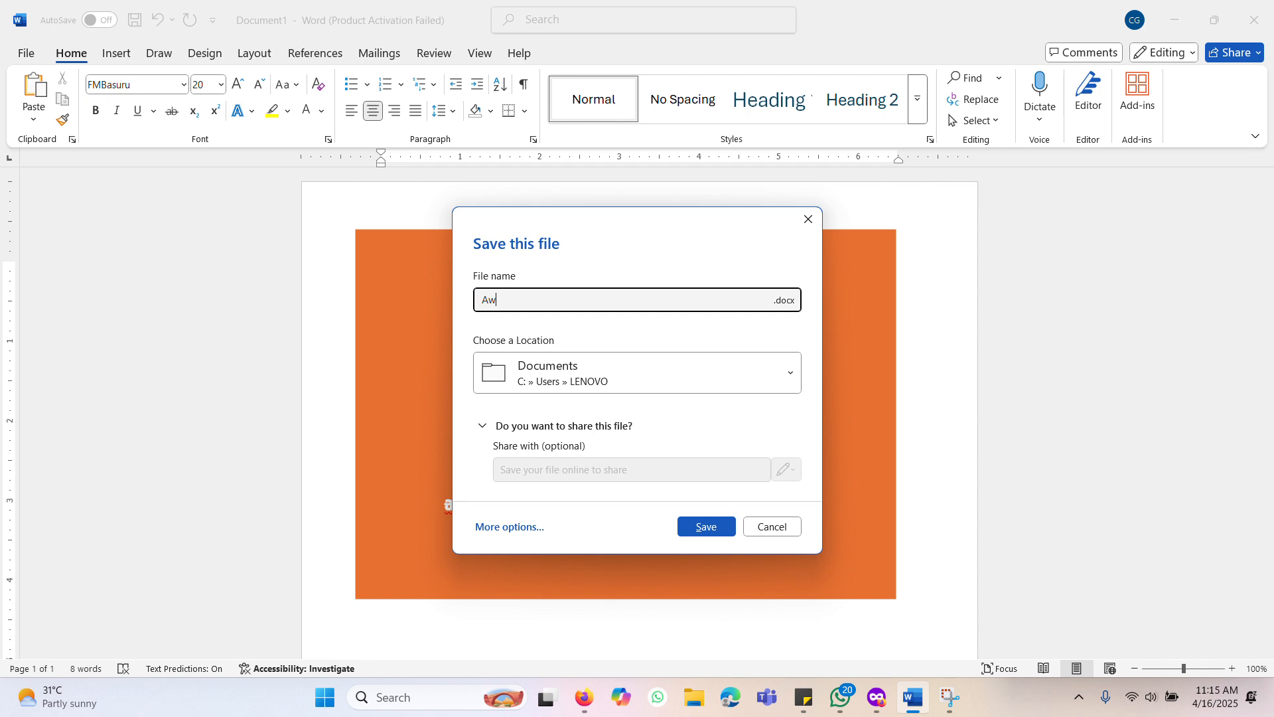
type("urudu")
key("Return")
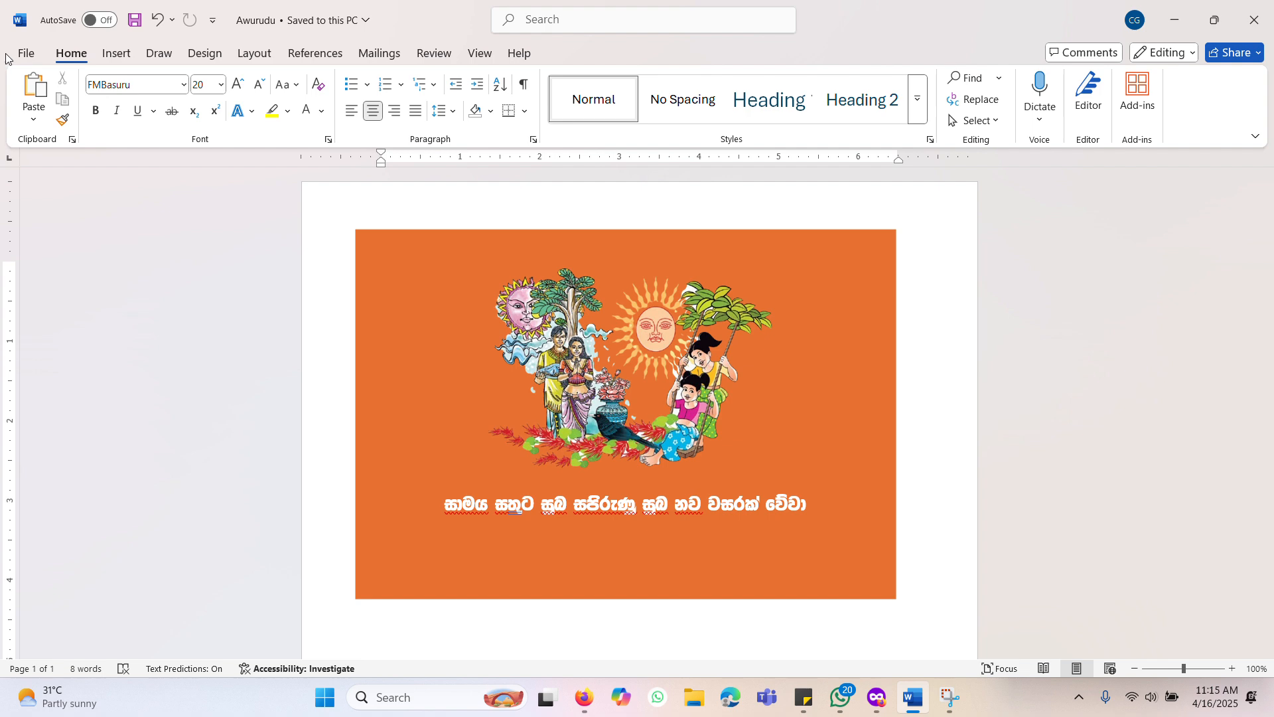
Save a PDF copy of the card as Awurudu in the Documents folder, set to open after publishing
left_click(26, 52)
left_click(48, 306)
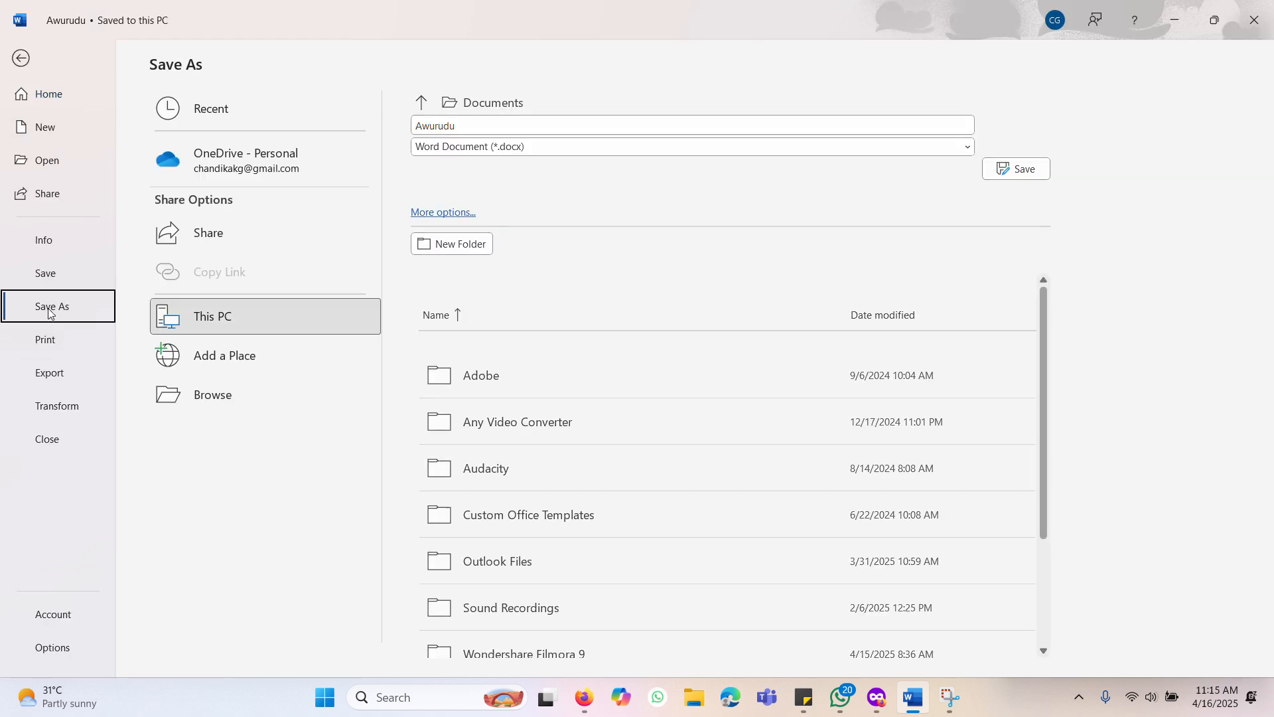
left_click(259, 401)
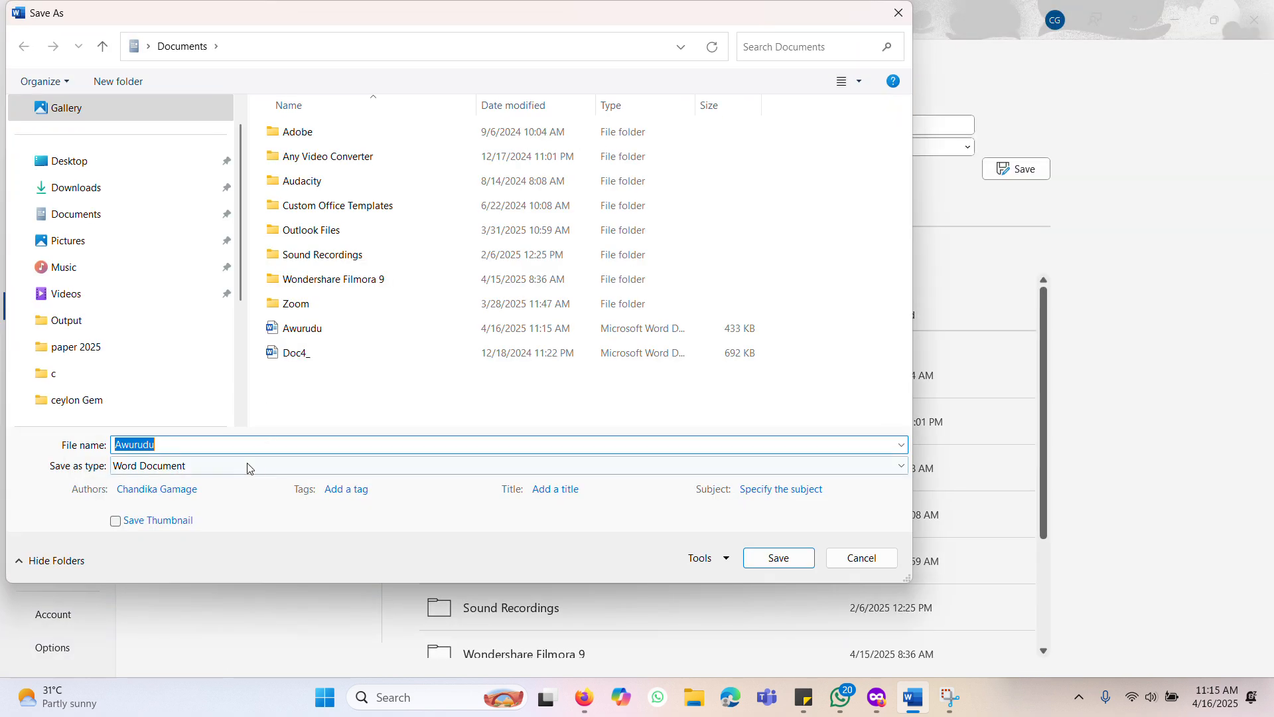
left_click(229, 467)
left_click(152, 559)
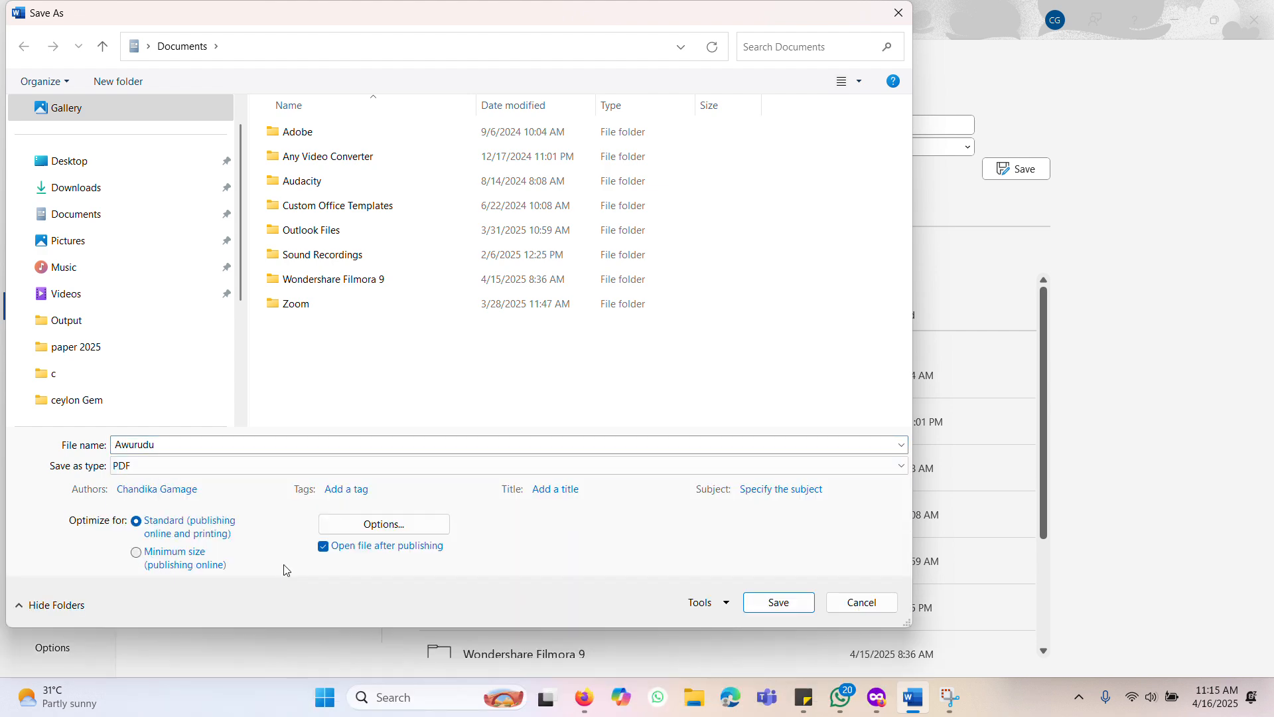
left_click(780, 605)
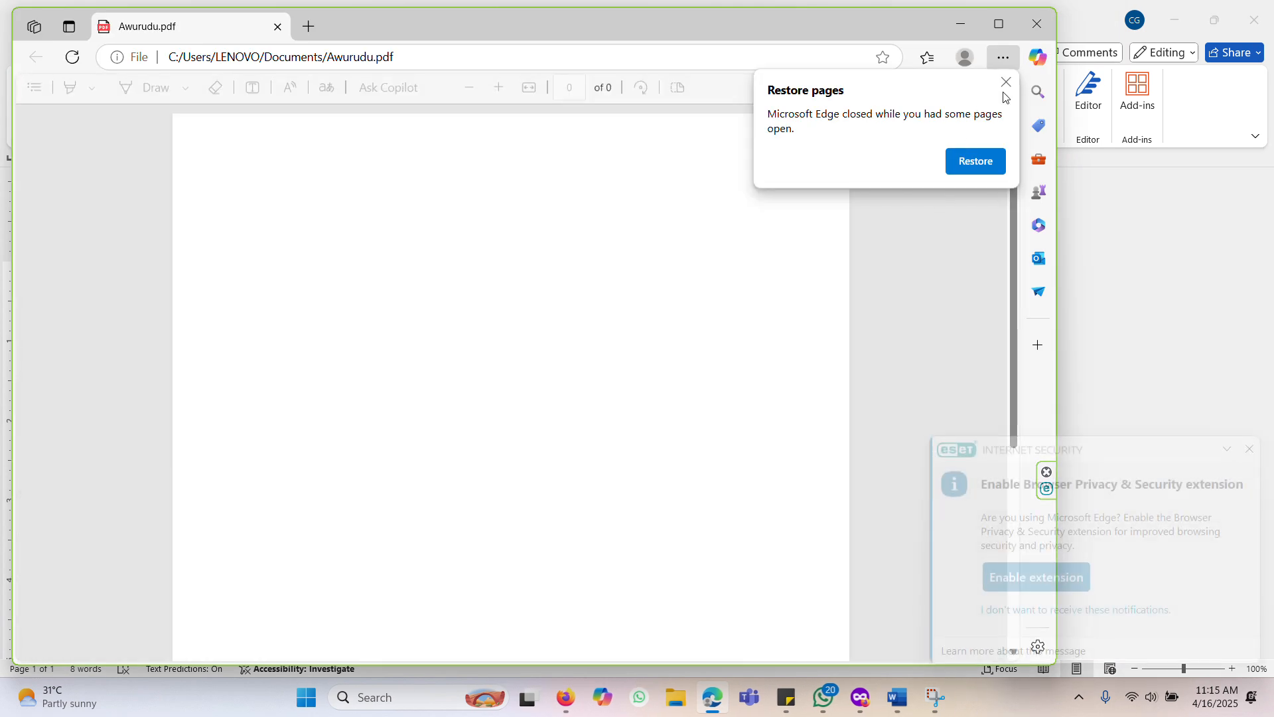
Dismiss the restore-pages prompt and the security notification, and maximize the window showing Awurudu.pdf
left_click(1006, 82)
left_click(999, 24)
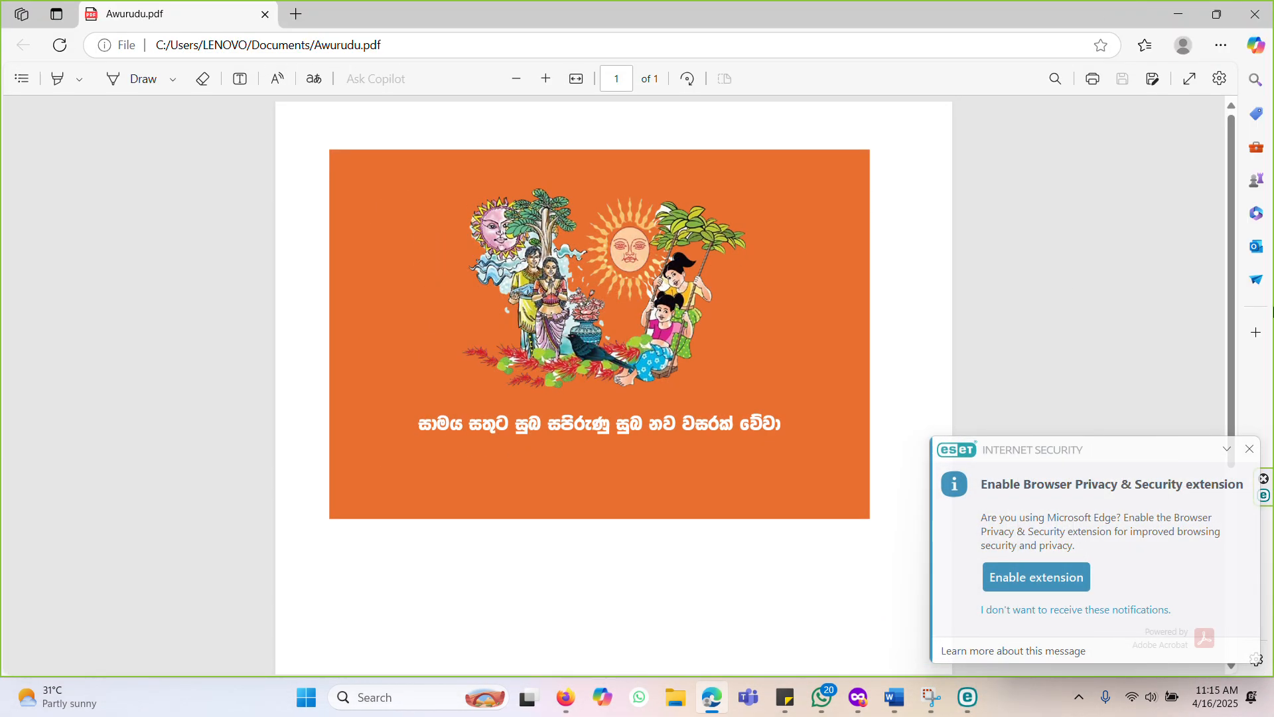
left_click(1249, 449)
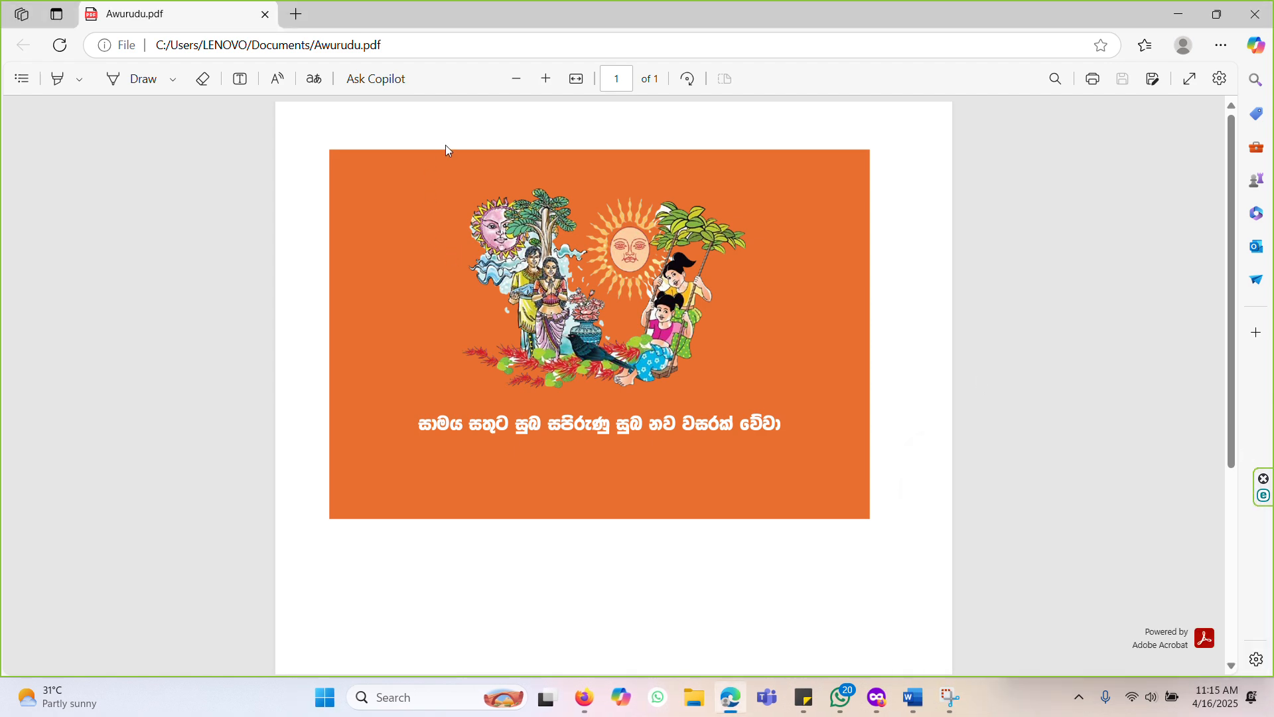
Capture a rectangular screen snip of the orange greeting card in the PDF, from its upper-left to lower-right corner
left_click(361, 695)
left_click(1045, 515)
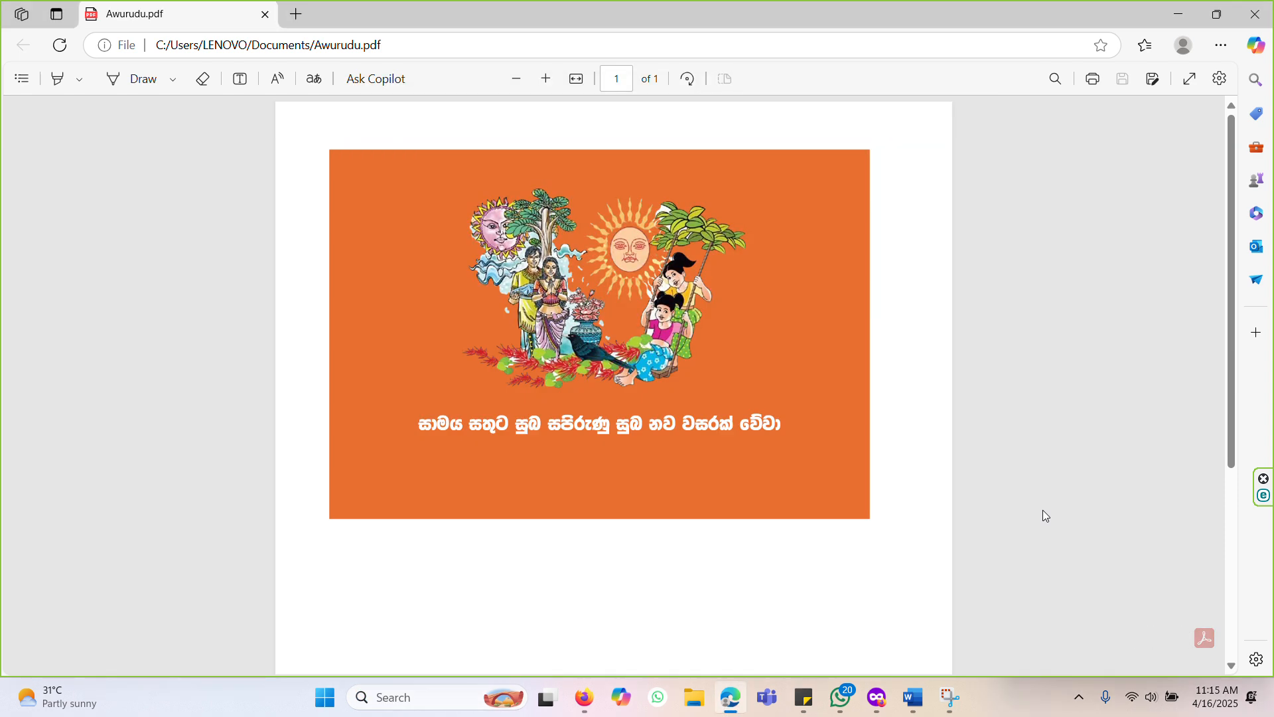
key("super+shift+s")
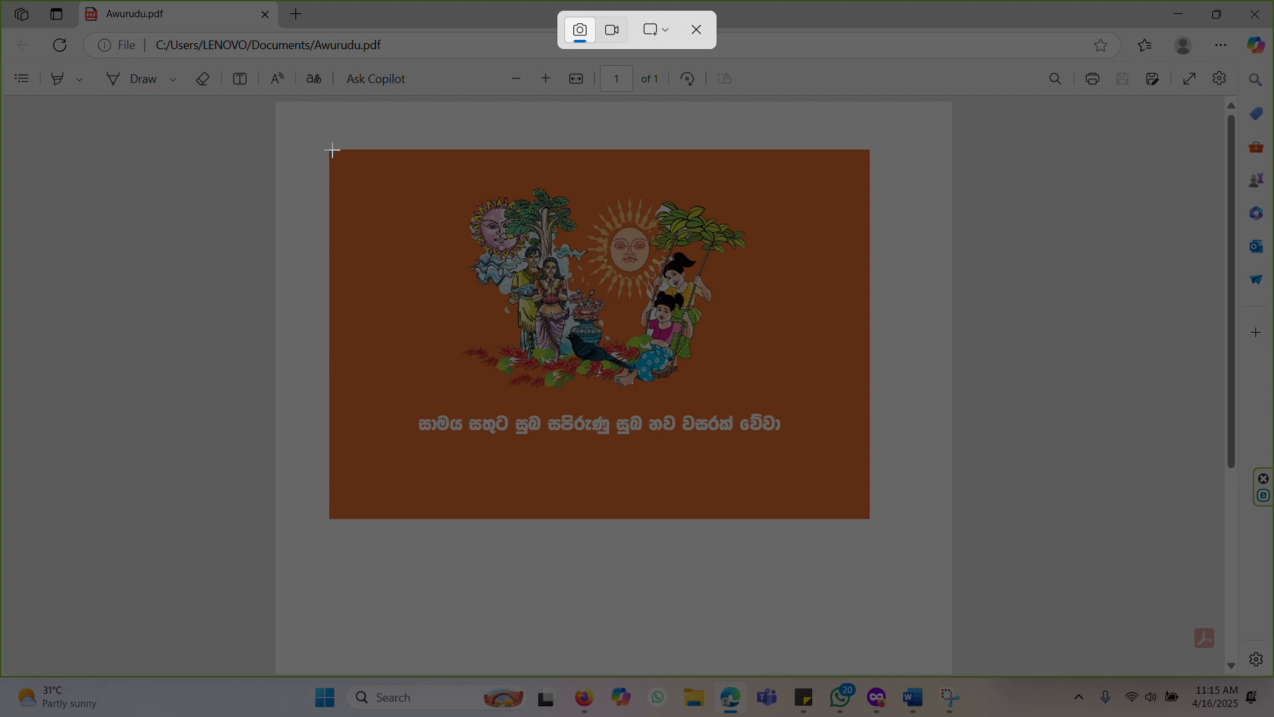
left_click_drag(330, 151, 867, 516)
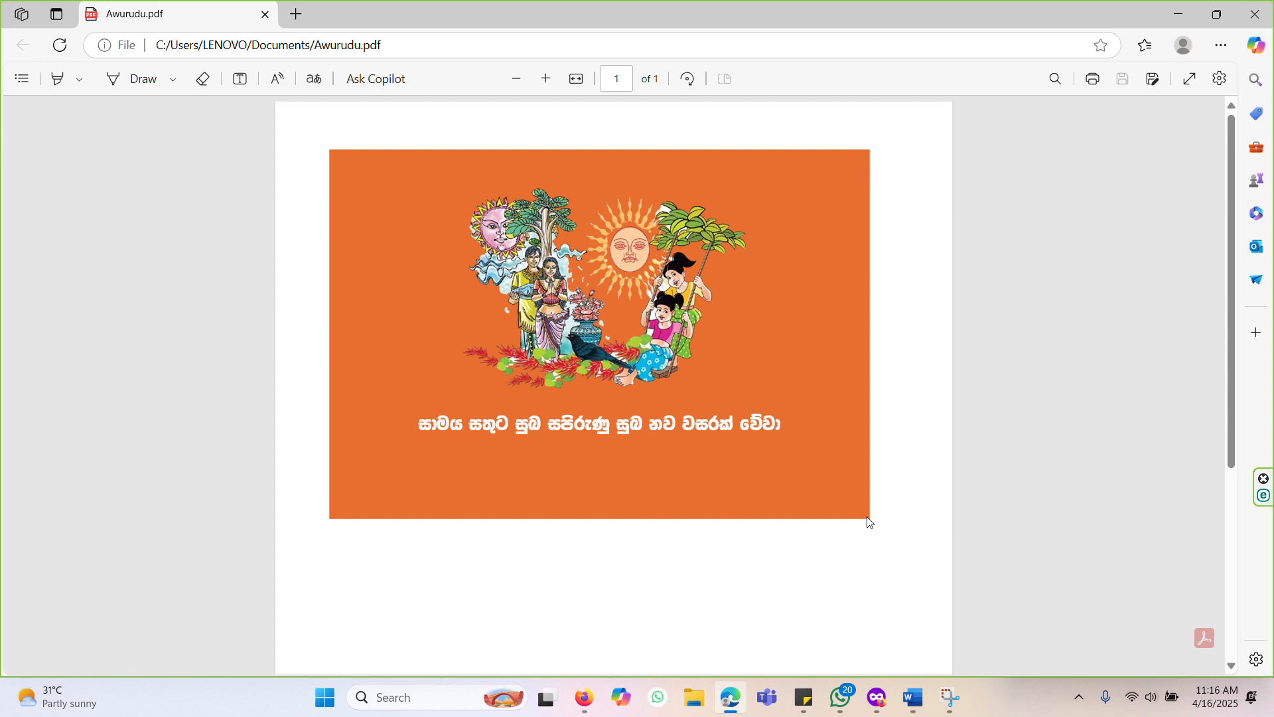
left_click(951, 708)
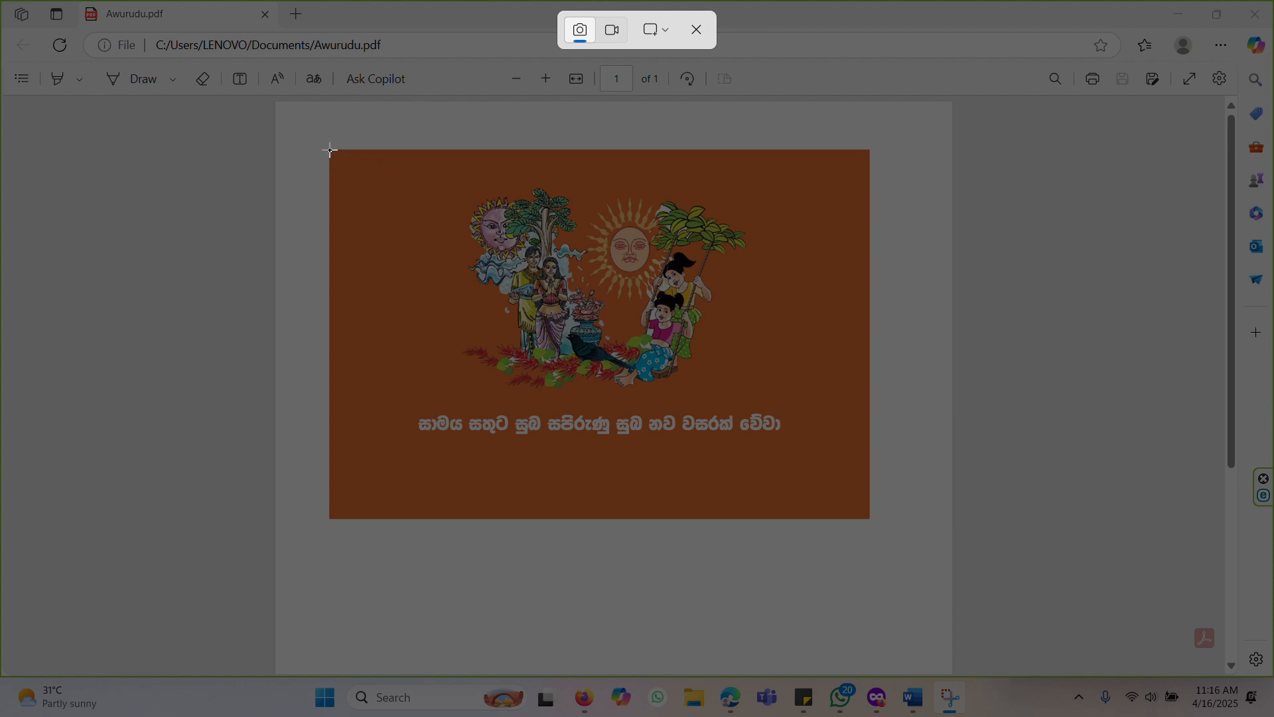
left_click_drag(330, 151, 870, 518)
left_click(702, 34)
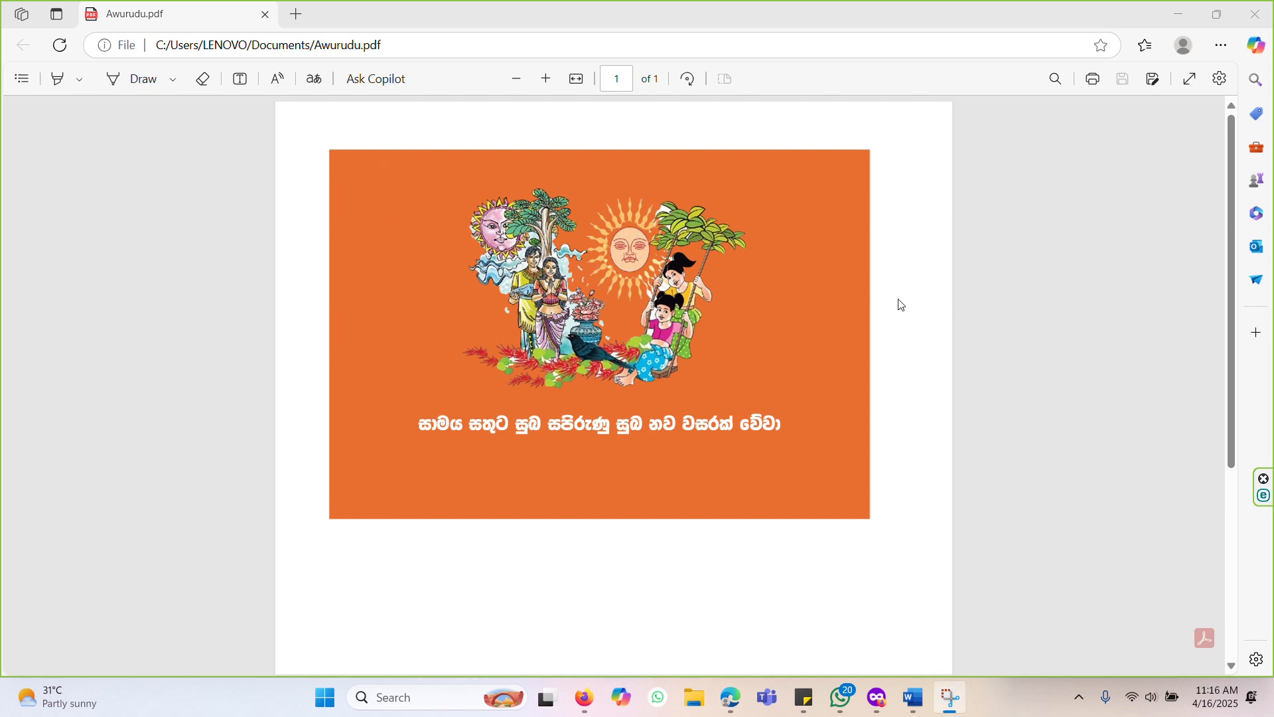
Minimize the PDF and Word windows, then find and launch Adobe Photoshop 2022
left_click(1182, 19)
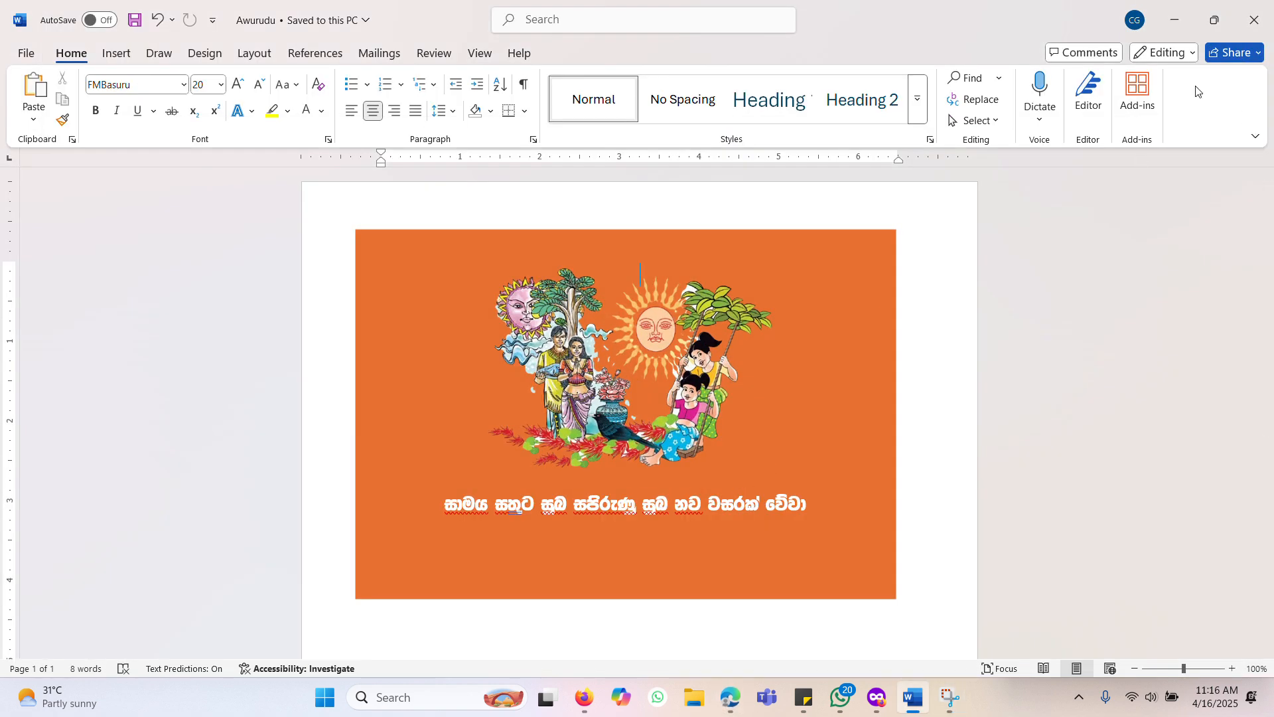
left_click(1174, 20)
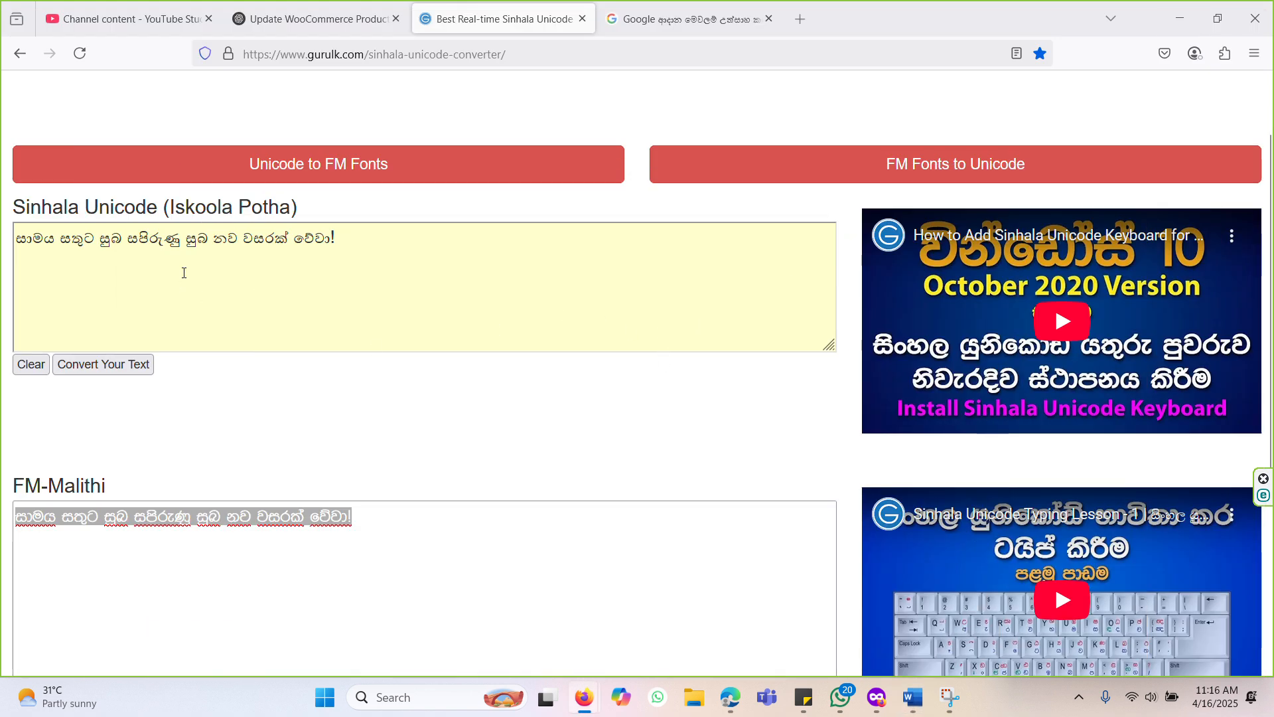
left_click(435, 697)
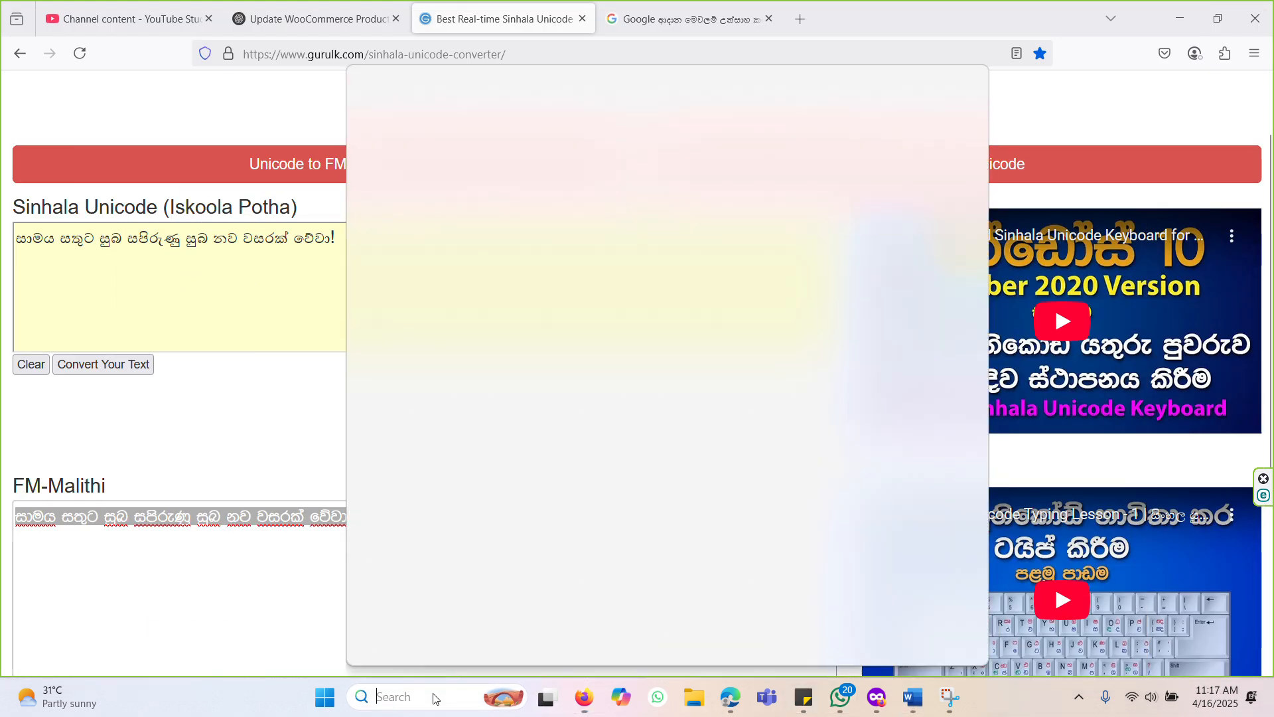
type("phi")
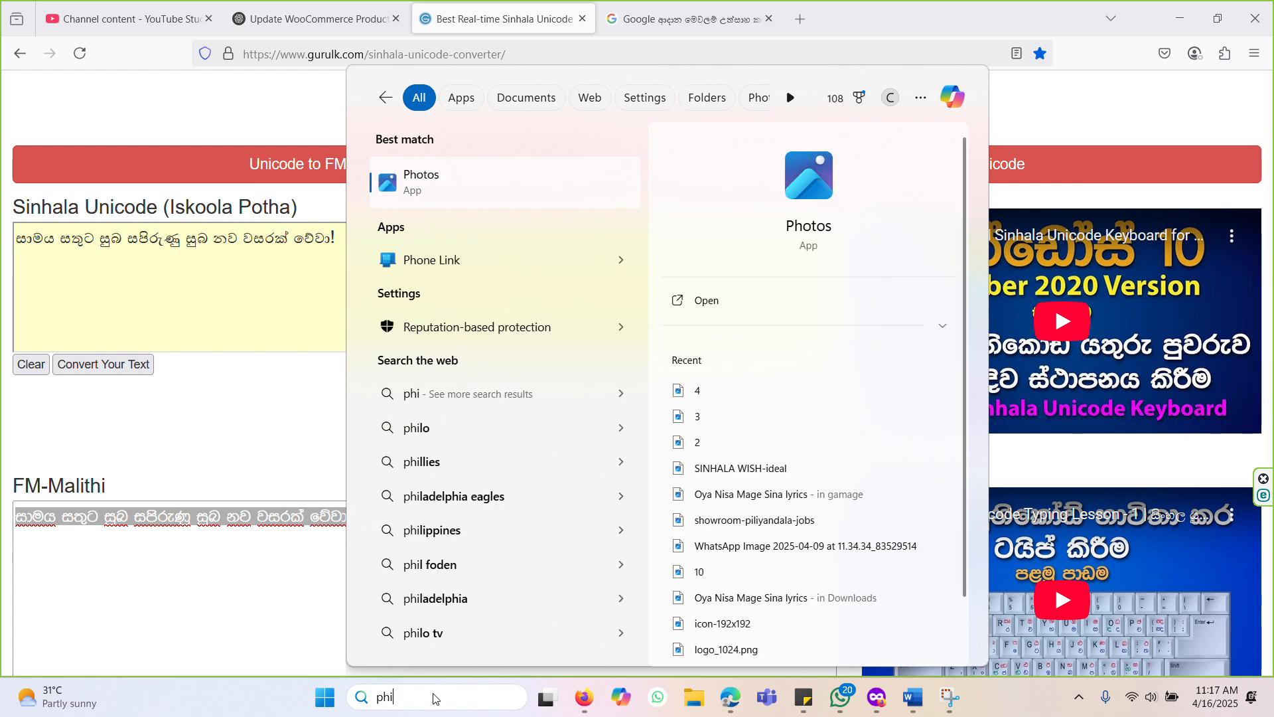
type("o")
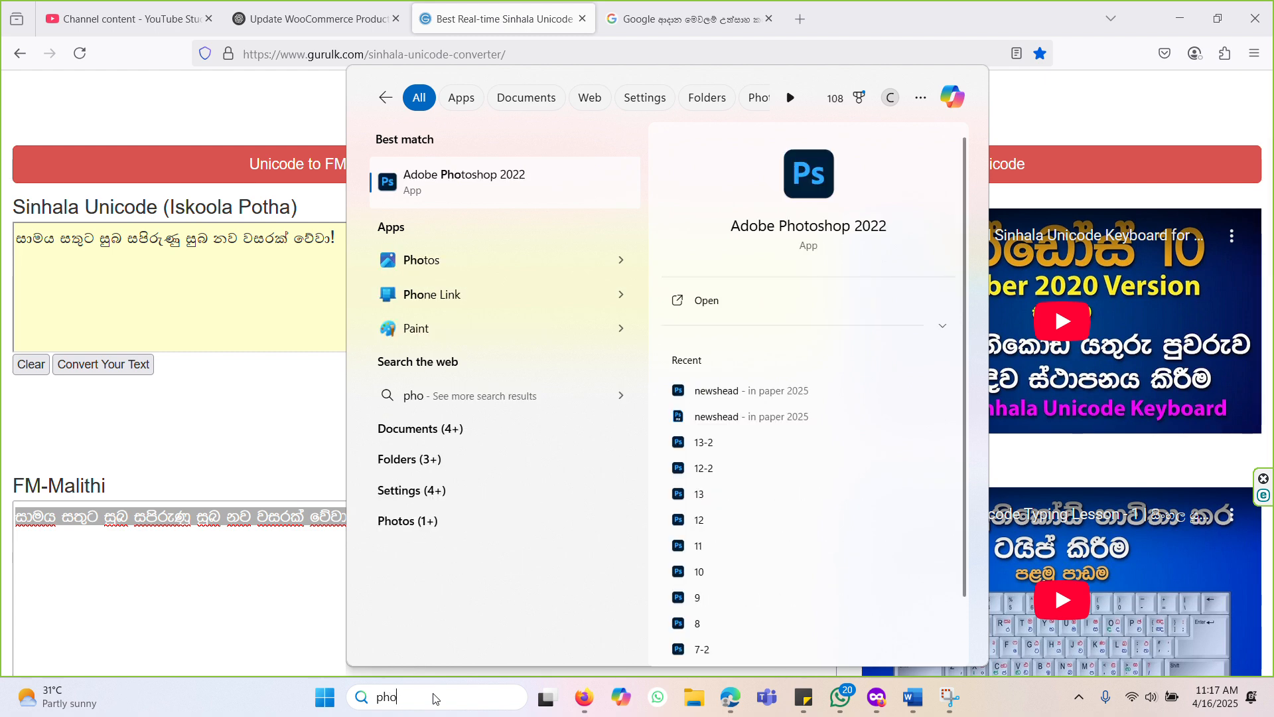
left_click(457, 182)
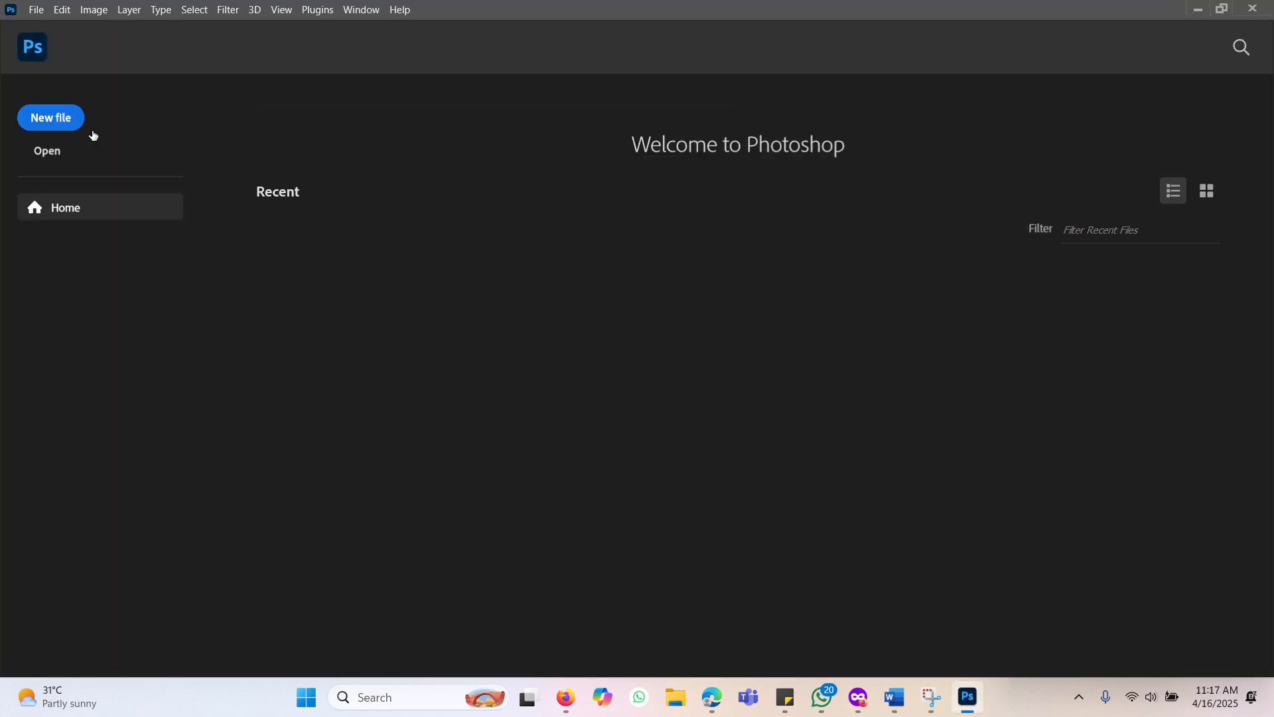
Create a new document from the Landscape, 6 x 4 photo preset at 300 ppi
left_click(91, 132)
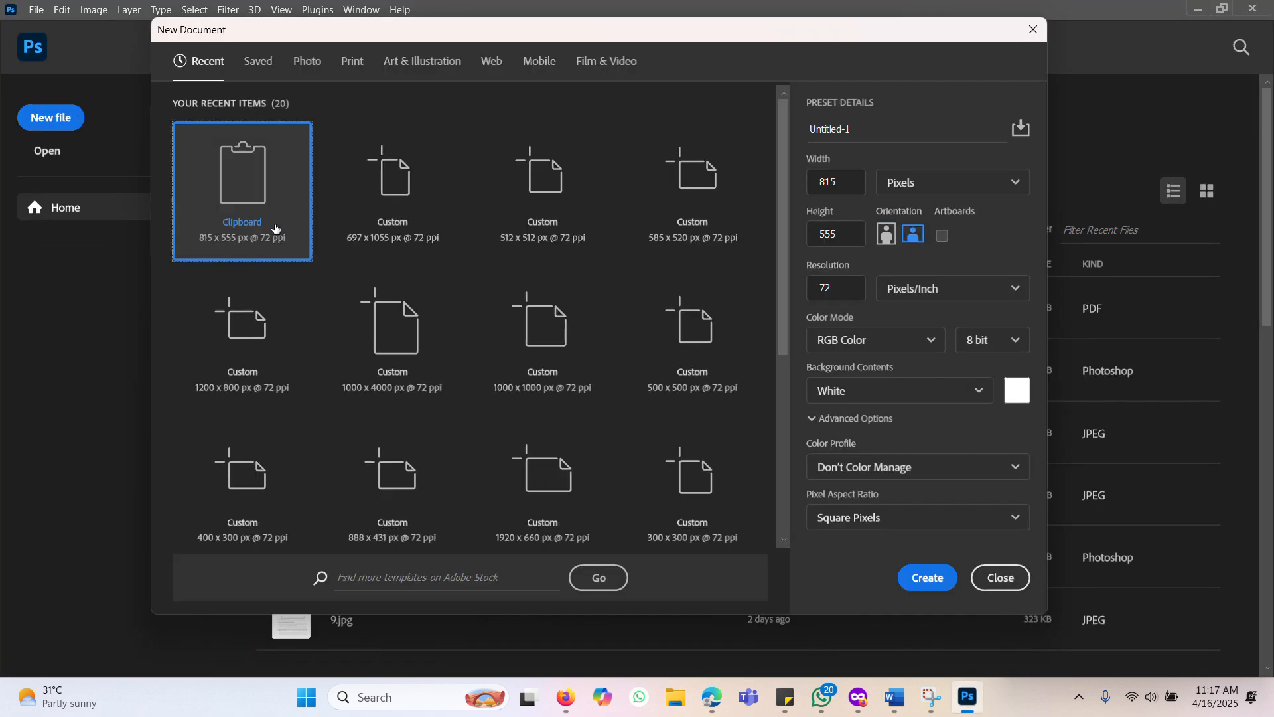
left_click(306, 63)
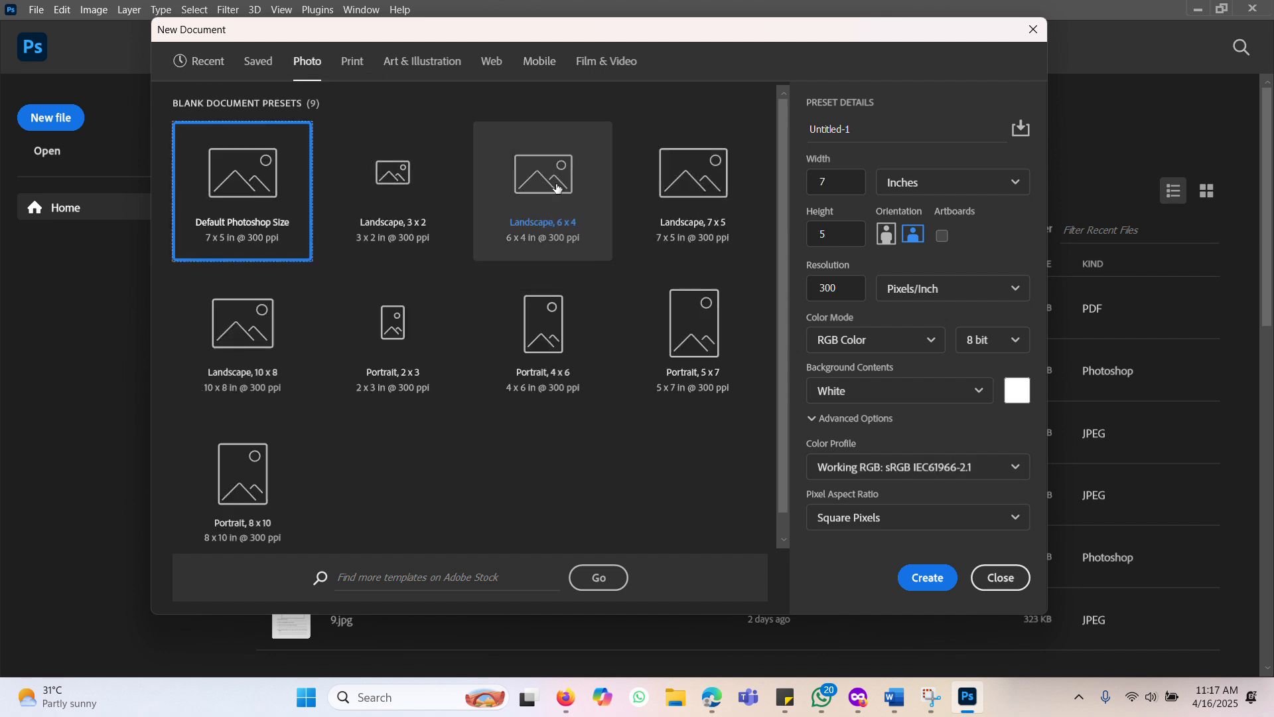
left_click(521, 188)
left_click(947, 585)
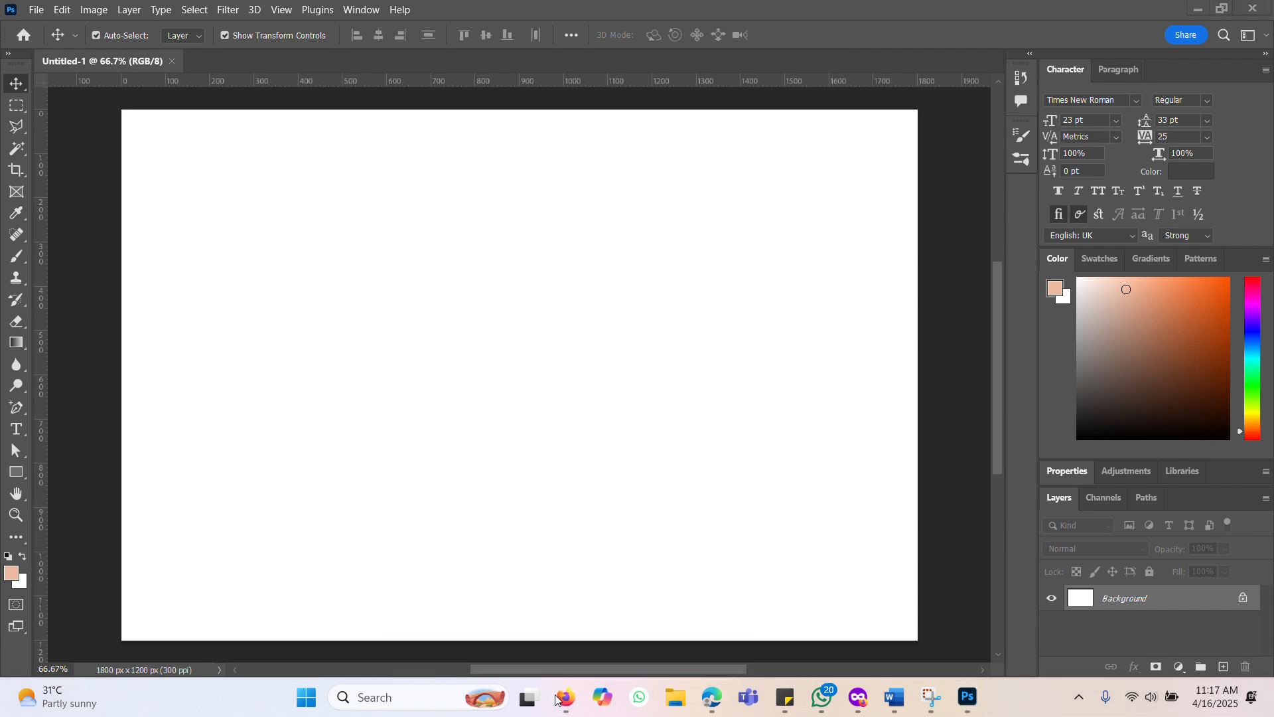
Switch to the gurulk.com converter in Firefox, copy the converted FM-Malithi greeting and return to Photoshop
mouse_move(558, 700)
left_click(475, 607)
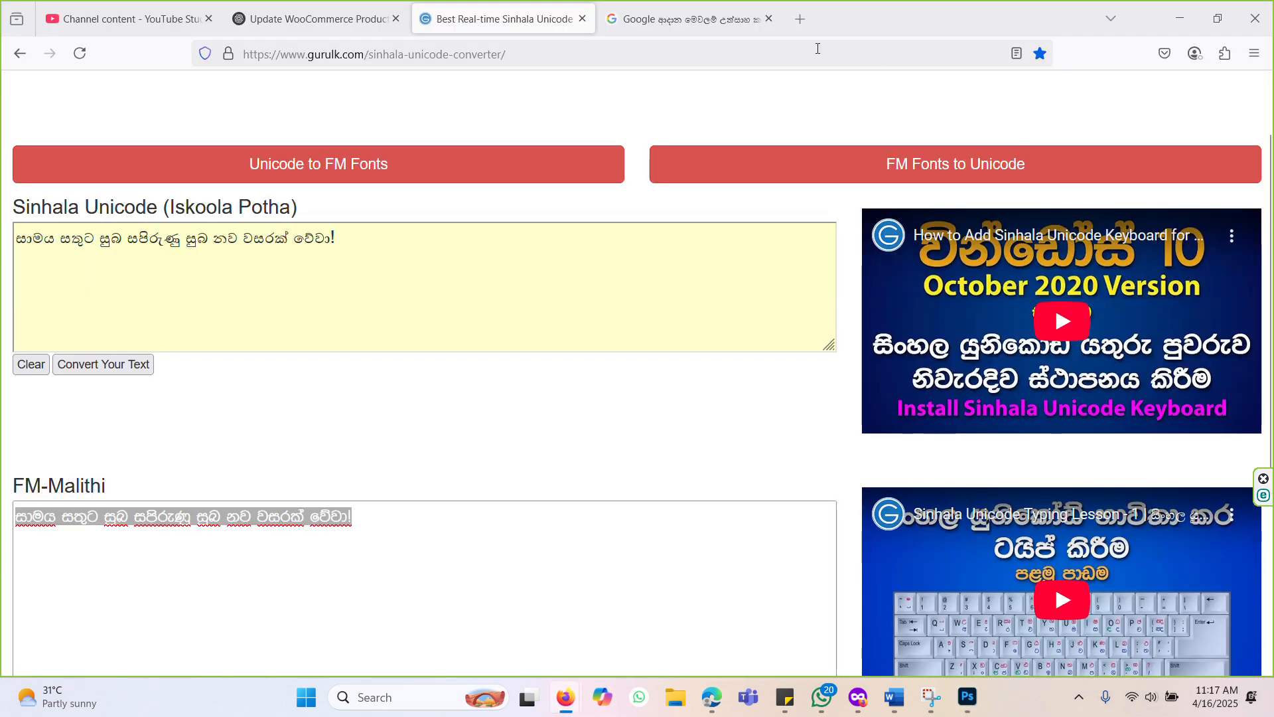
left_click(387, 520)
key("ctrl+a")
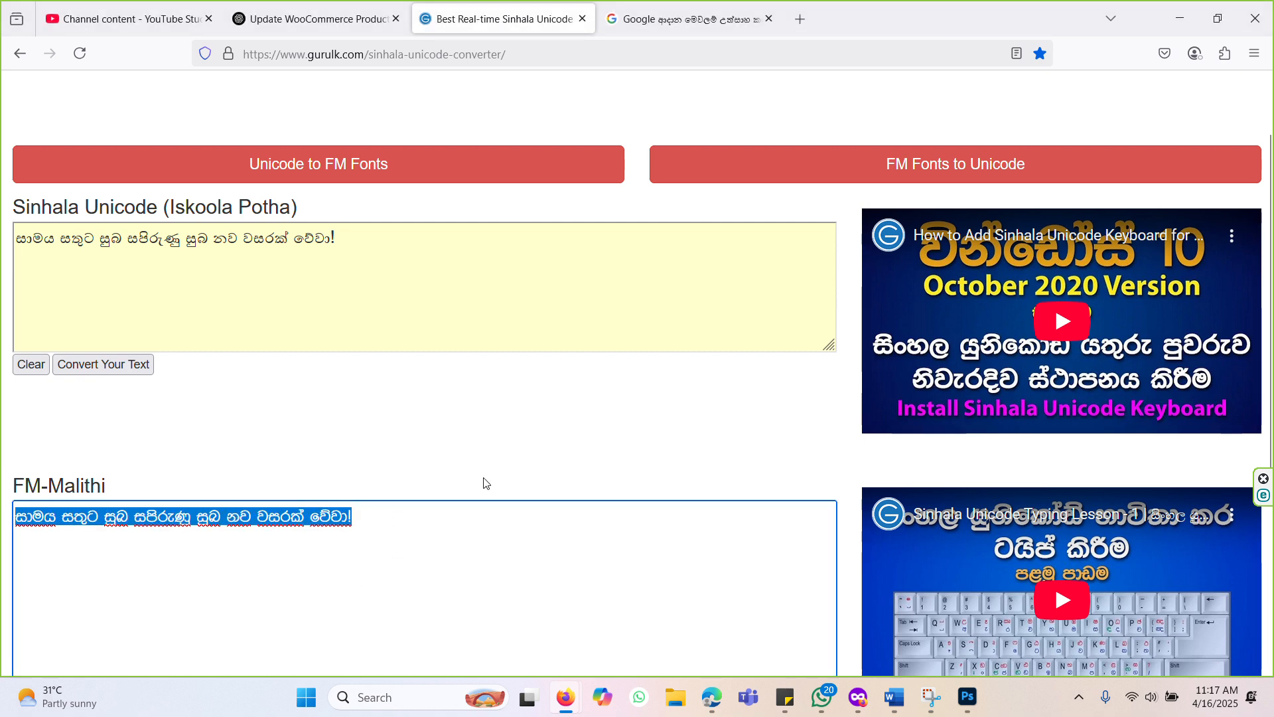
left_click(1181, 18)
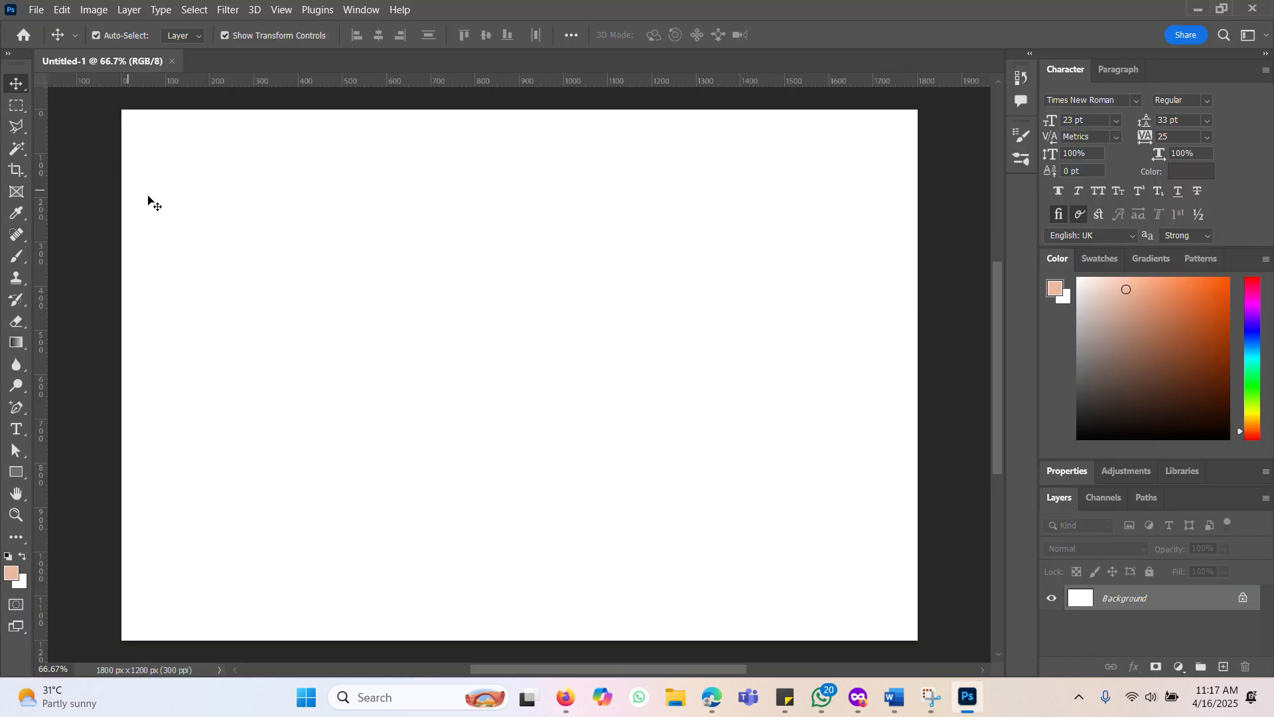
Start a text layer near the middle of the blank canvas and paste the copied FM greeting into it
left_click(16, 429)
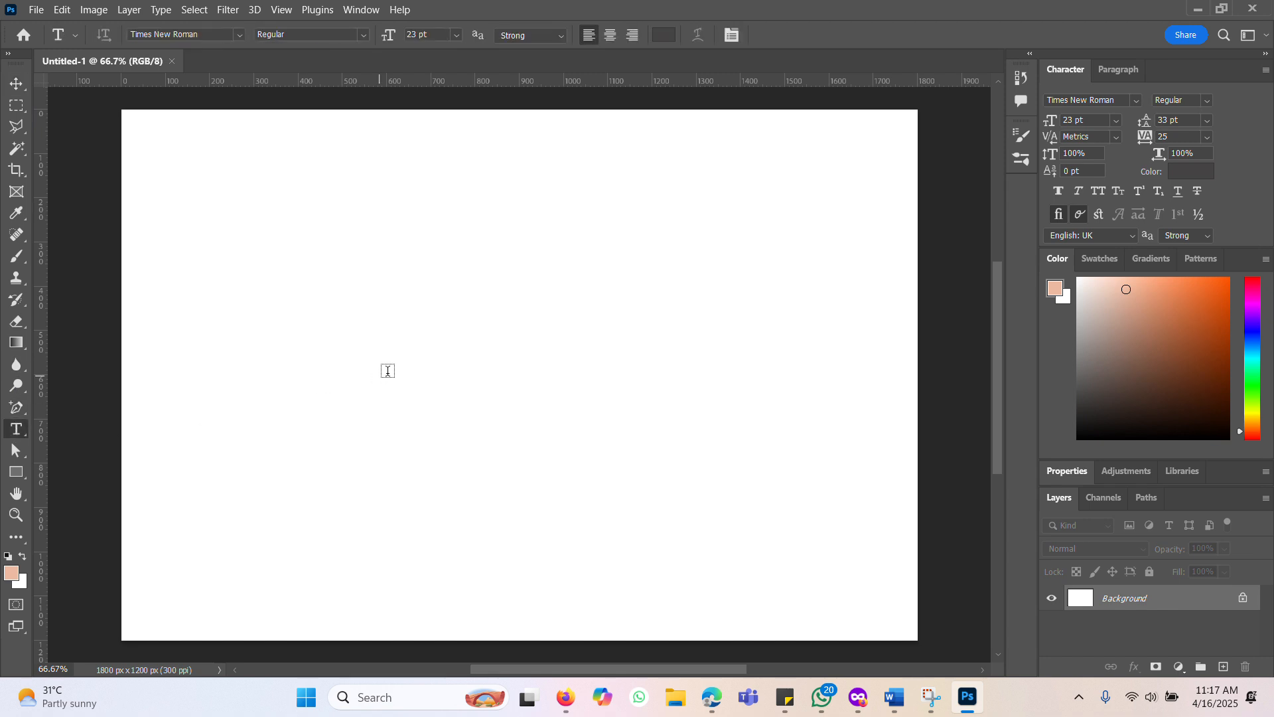
left_click(393, 367)
key("ctrl+v")
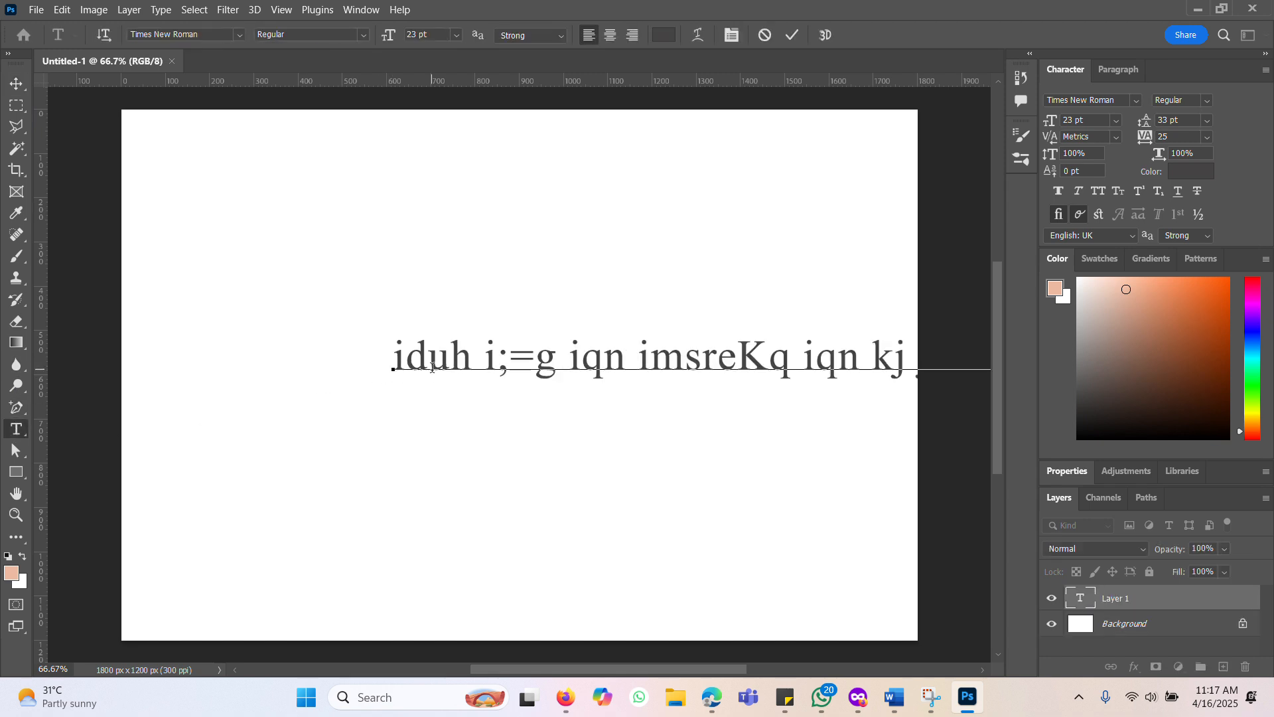
Select the whole greeting, preview the FM fonts on it and apply FMGemunu
key("ctrl+a")
left_click(199, 34)
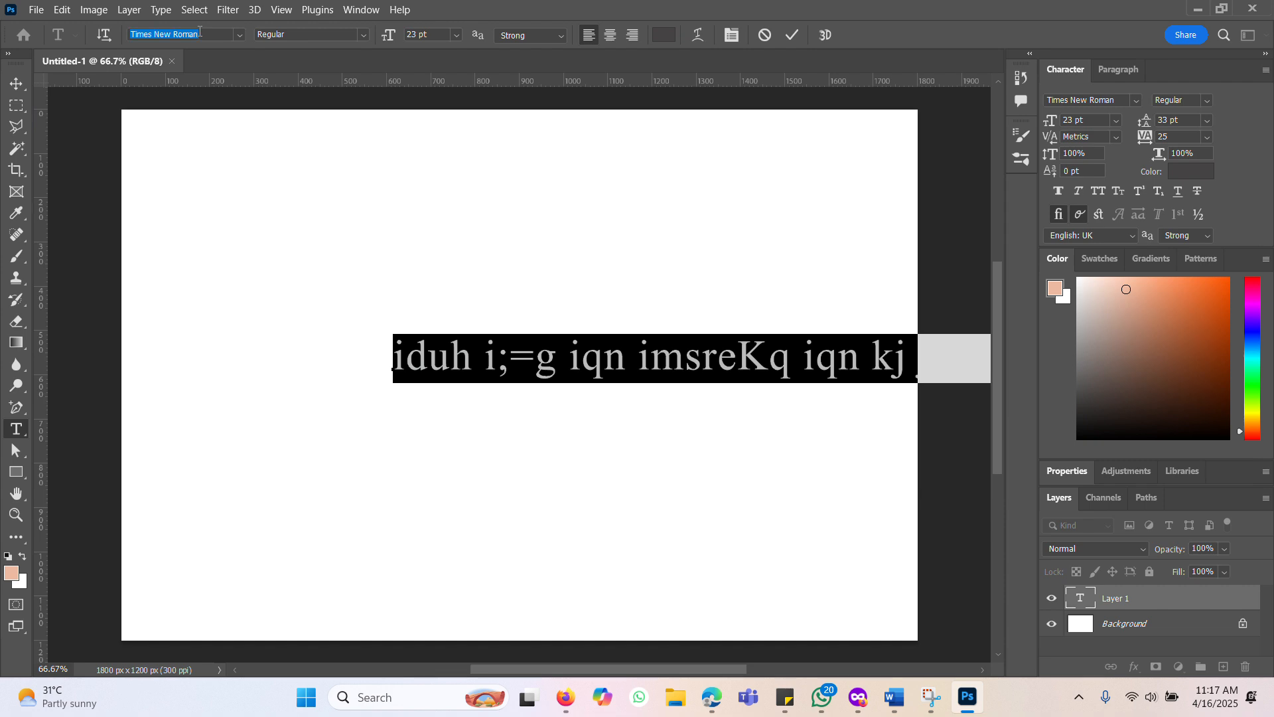
type("fmb")
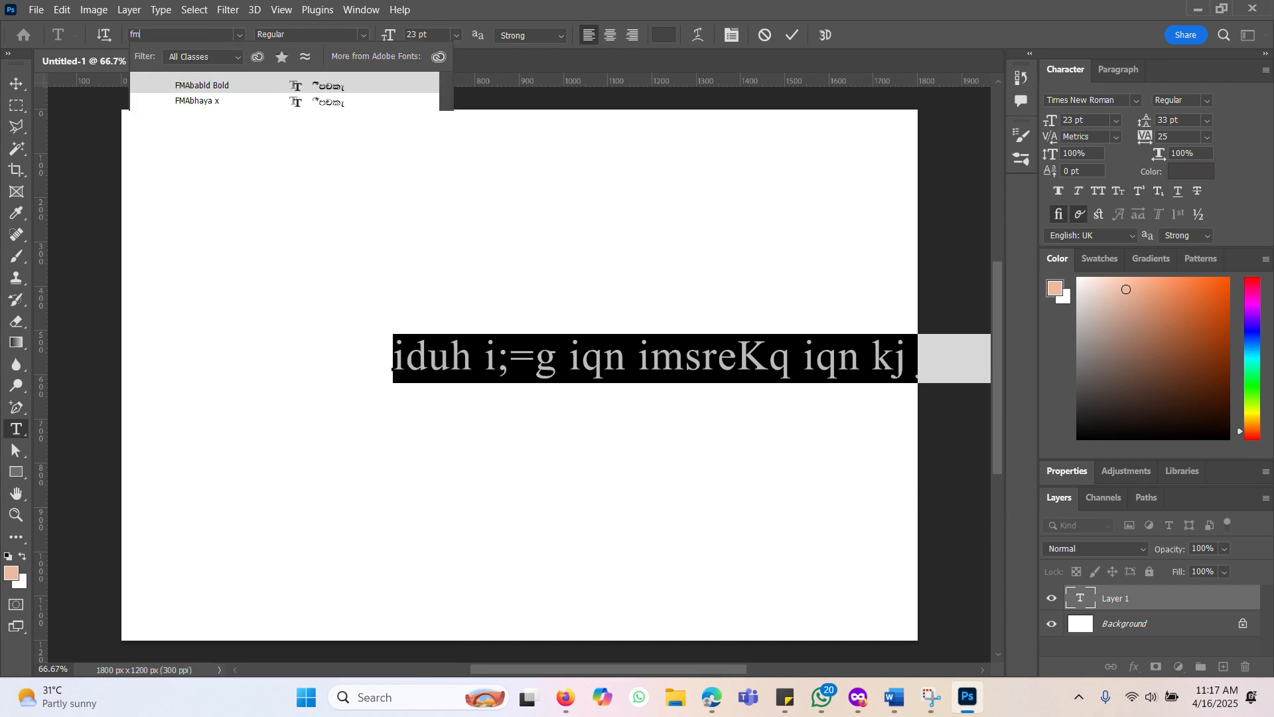
key("BackSpace")
key("Down")
key("Down")
key("Down")
key("Down")
key("Down")
key("Down")
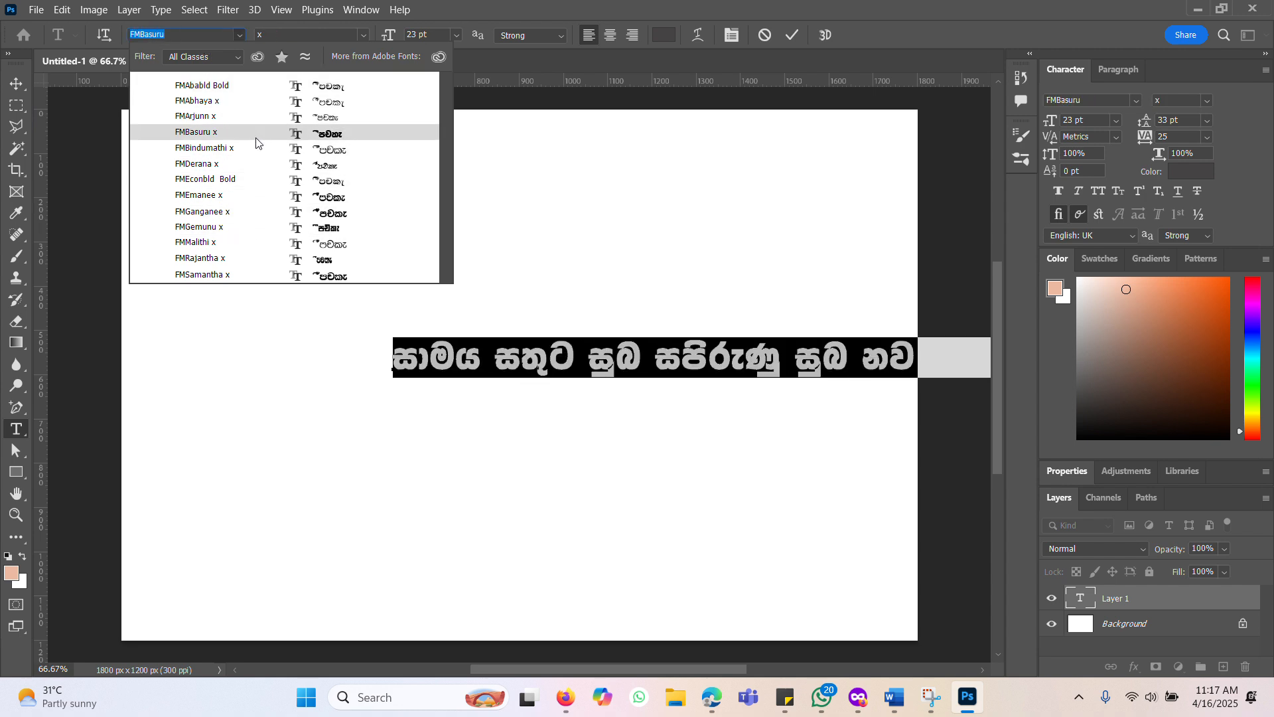
left_click(245, 227)
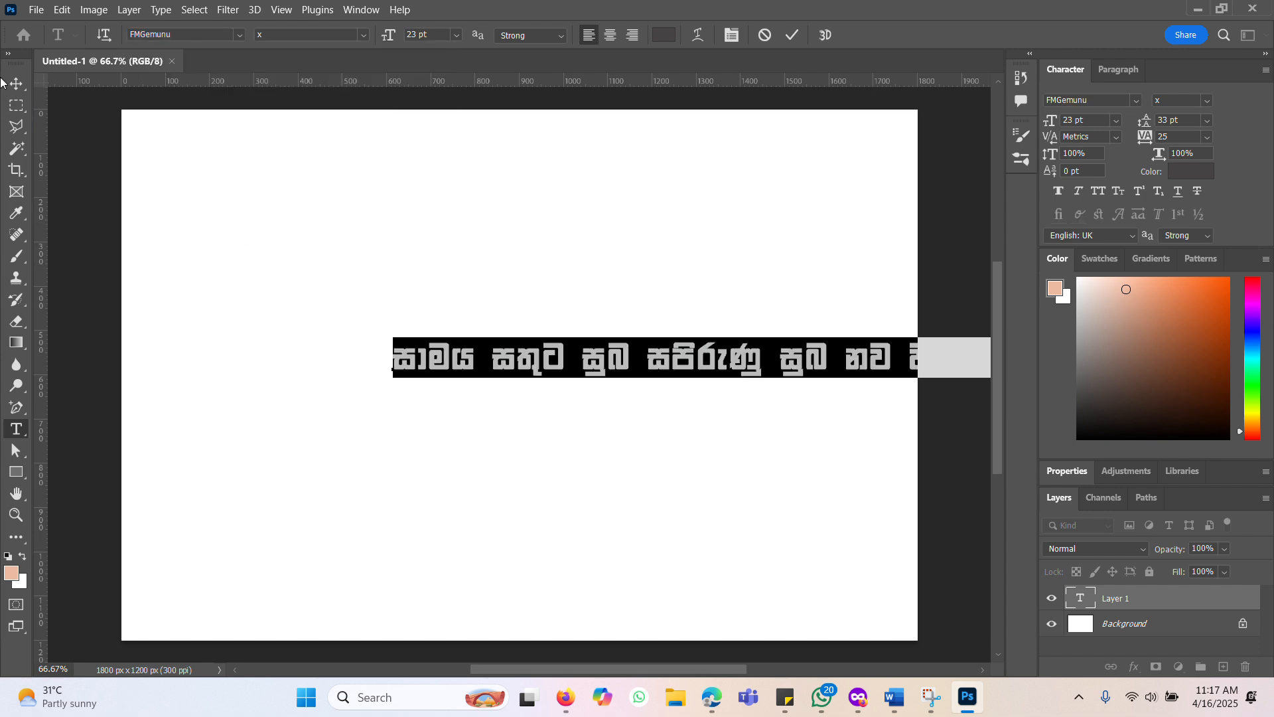
Move the greeting down and left so the whole line fits across the lower part of the canvas
left_click(17, 83)
left_click_drag(663, 369, 447, 526)
key("Return")
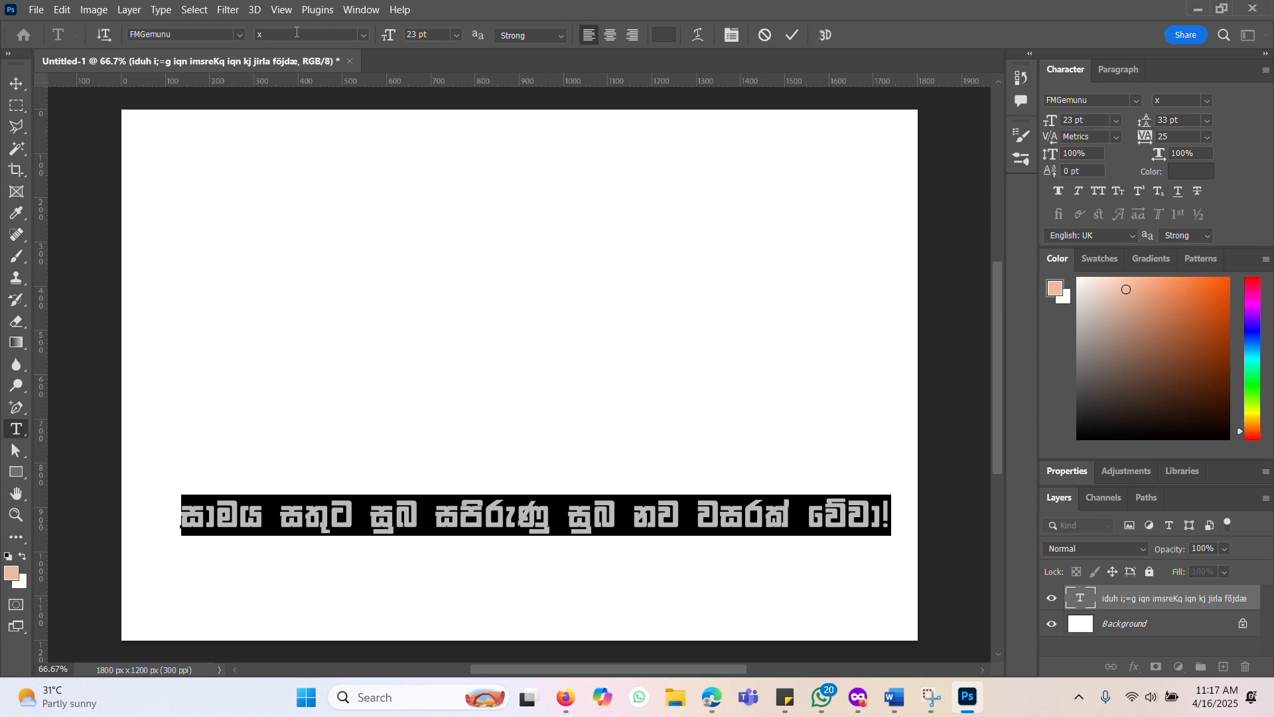
key("super+shift+s")
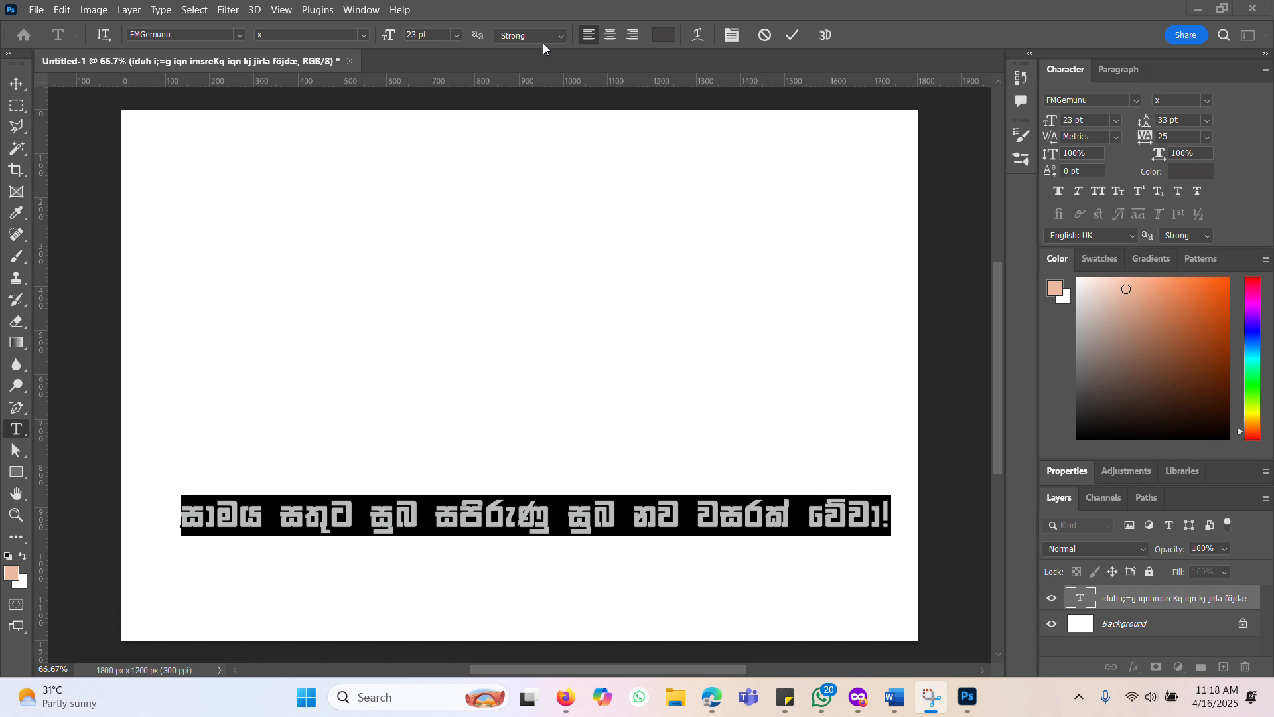
scroll(499, 61, "up", 2)
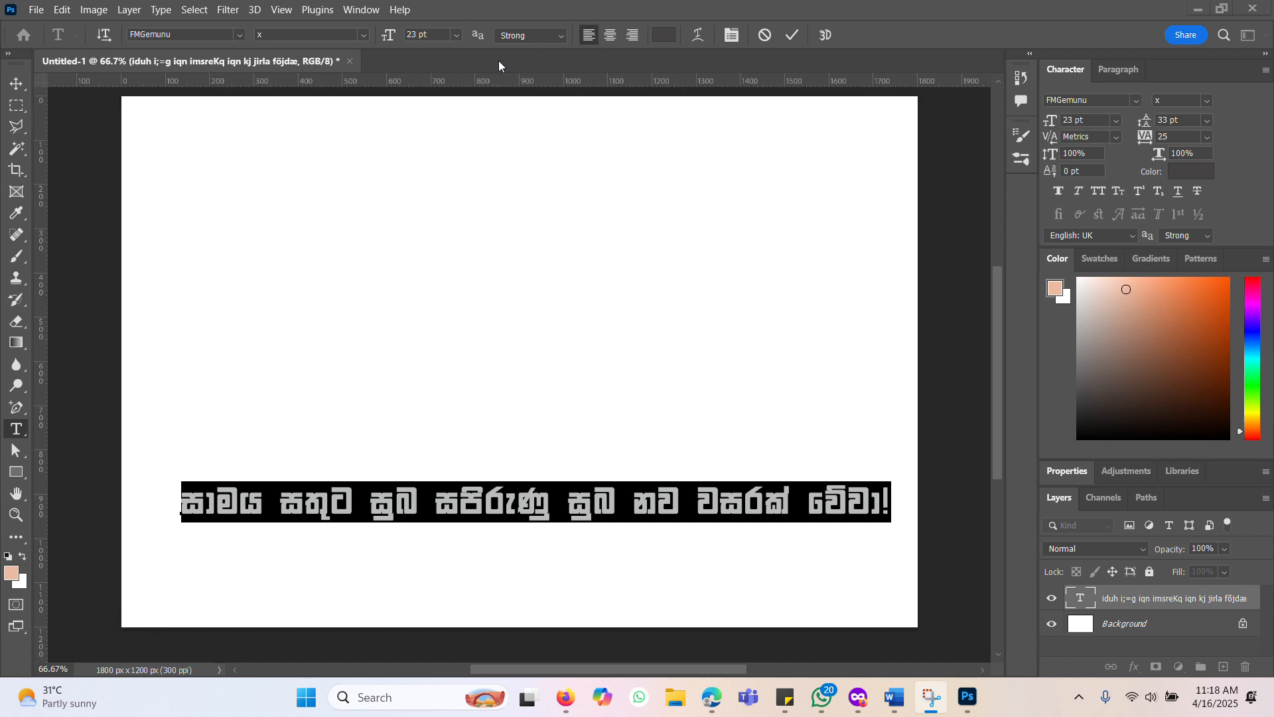
scroll(506, 66, "up", 1)
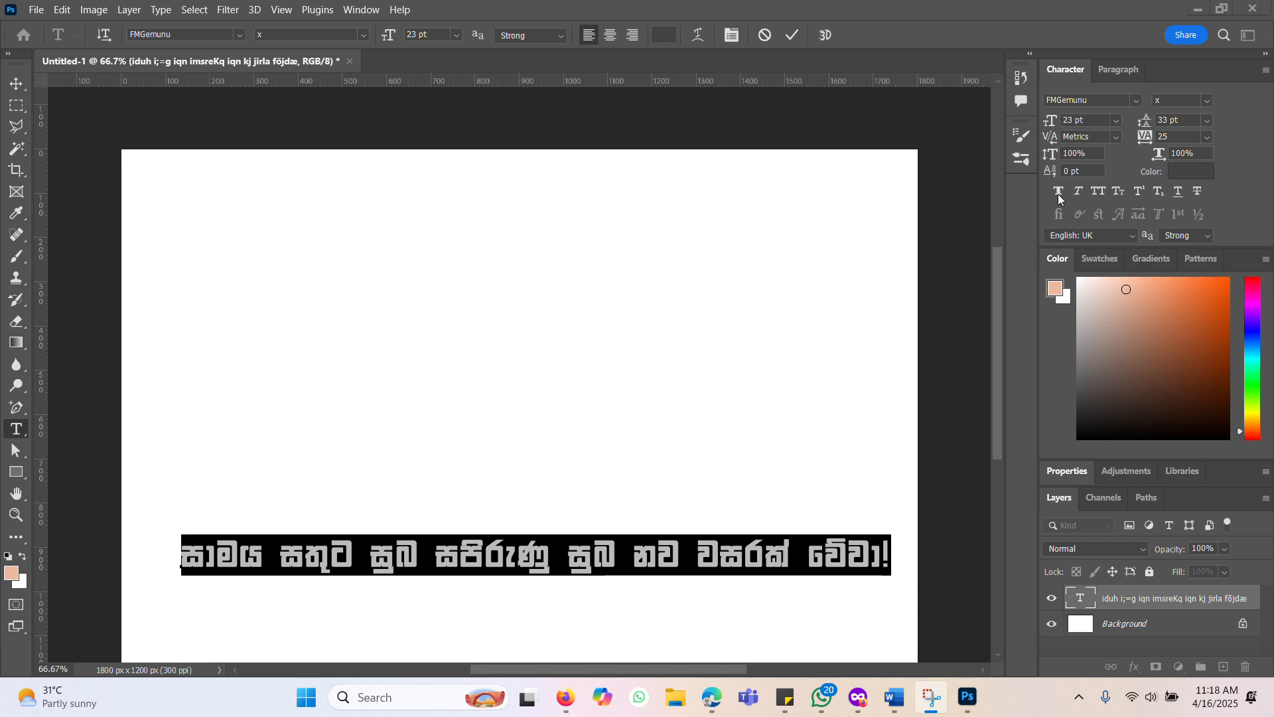
Recolour the selected greeting text orange and finish editing it with the Move tool
left_click(1234, 315)
left_click(1197, 297)
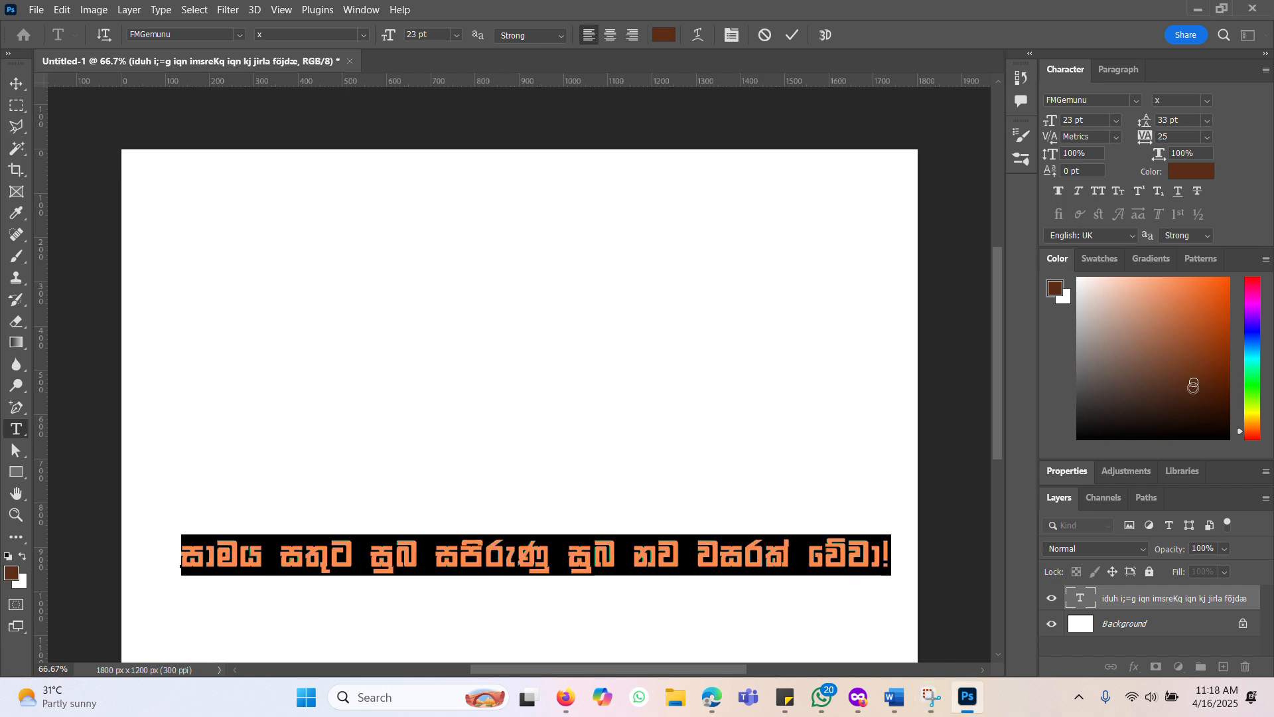
left_click(12, 81)
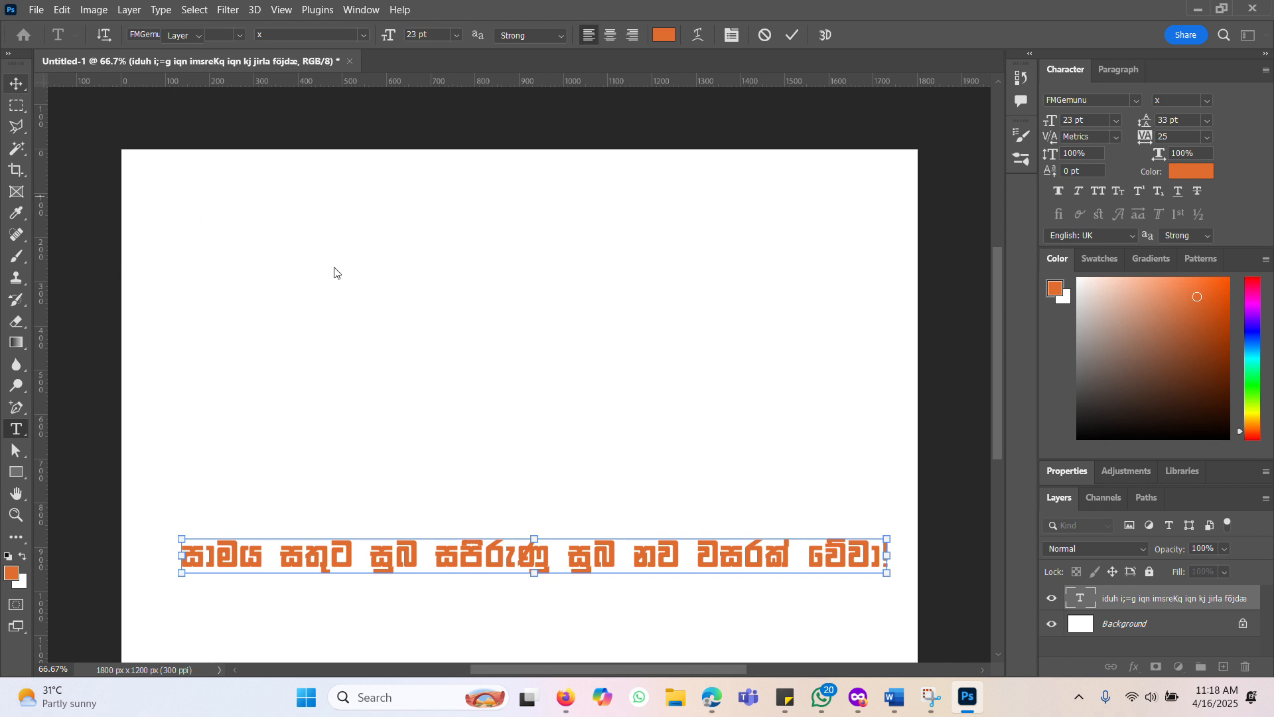
Try bright green as the foreground colour, switch it back to orange and deselect the greeting layer
left_click(1252, 382)
left_click(1226, 335)
left_click(1215, 296)
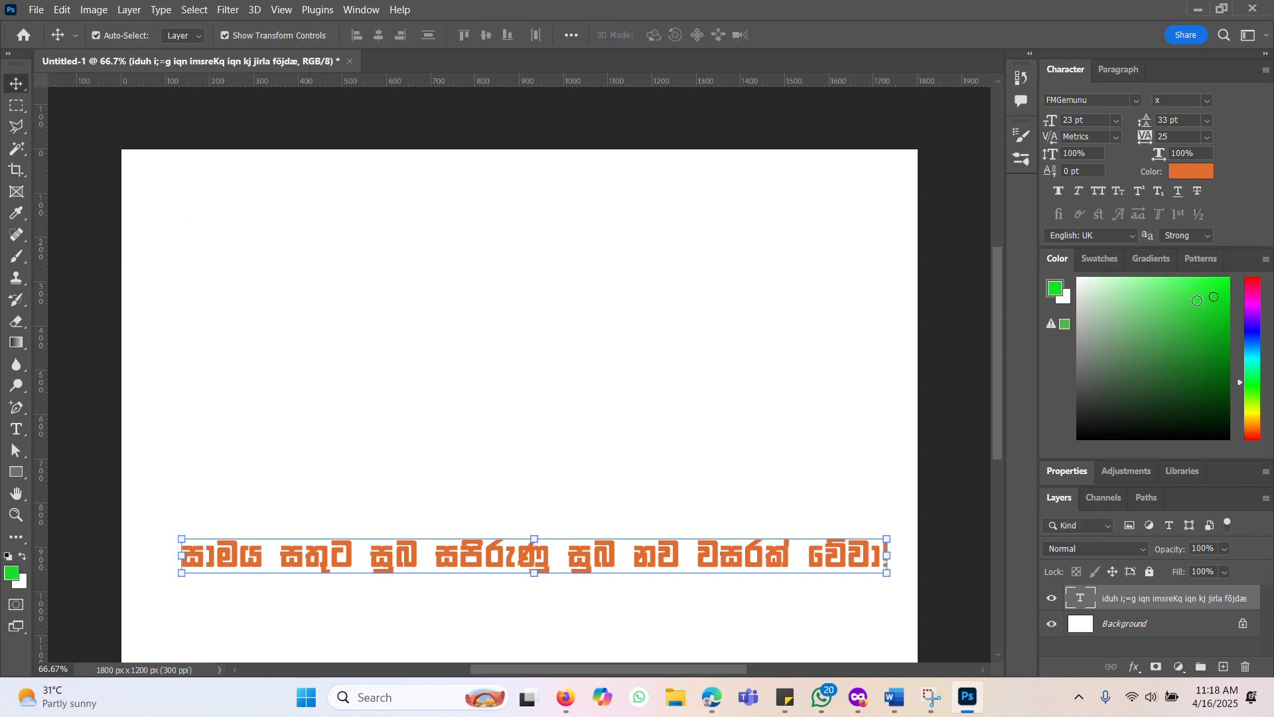
left_click(1158, 330)
left_click_drag(1252, 401, 1257, 434)
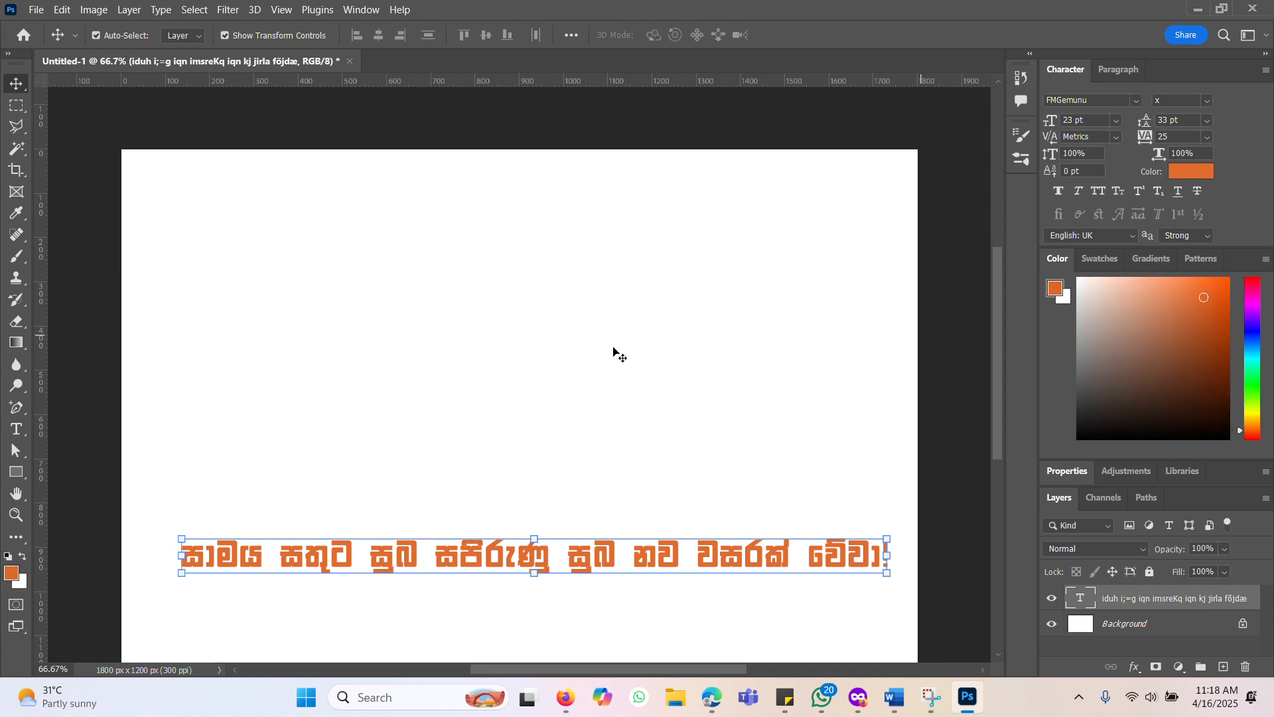
left_click(614, 353)
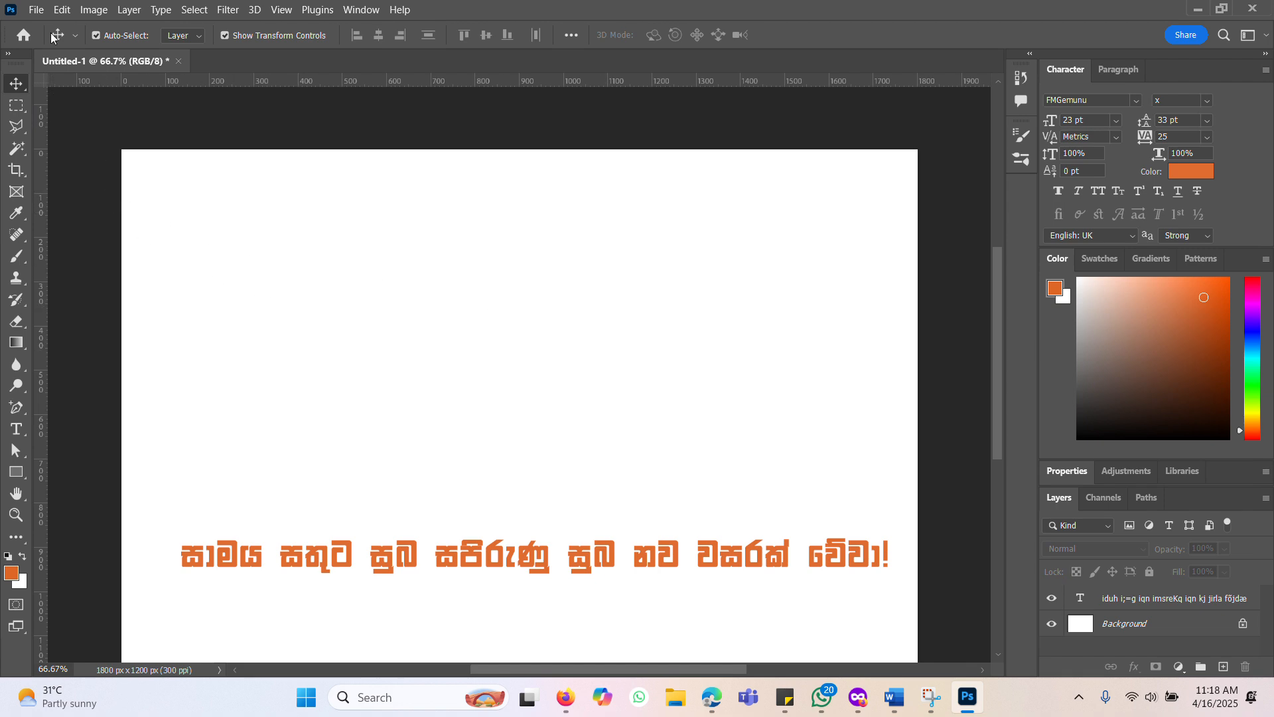
Open the aurudu-charithra-removebg-preview image from the Downloads folder
left_click(37, 10)
left_click(65, 44)
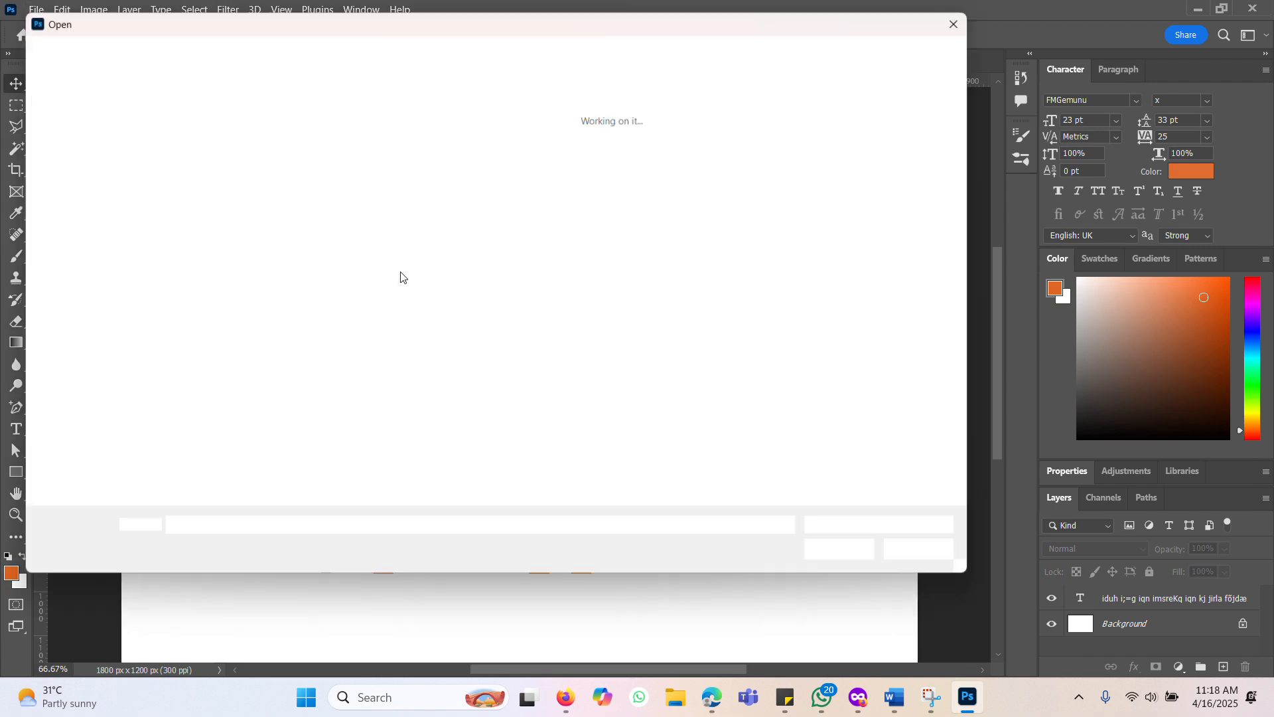
left_click(78, 190)
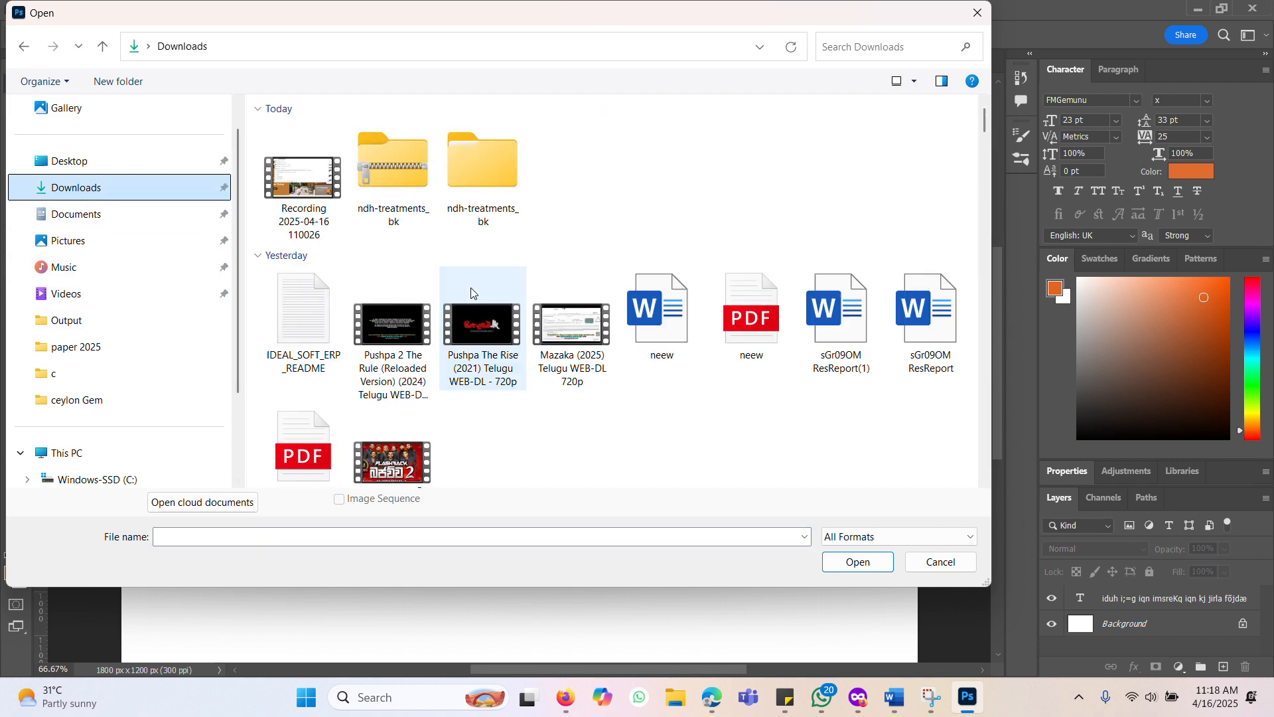
scroll(459, 322, "down", 10)
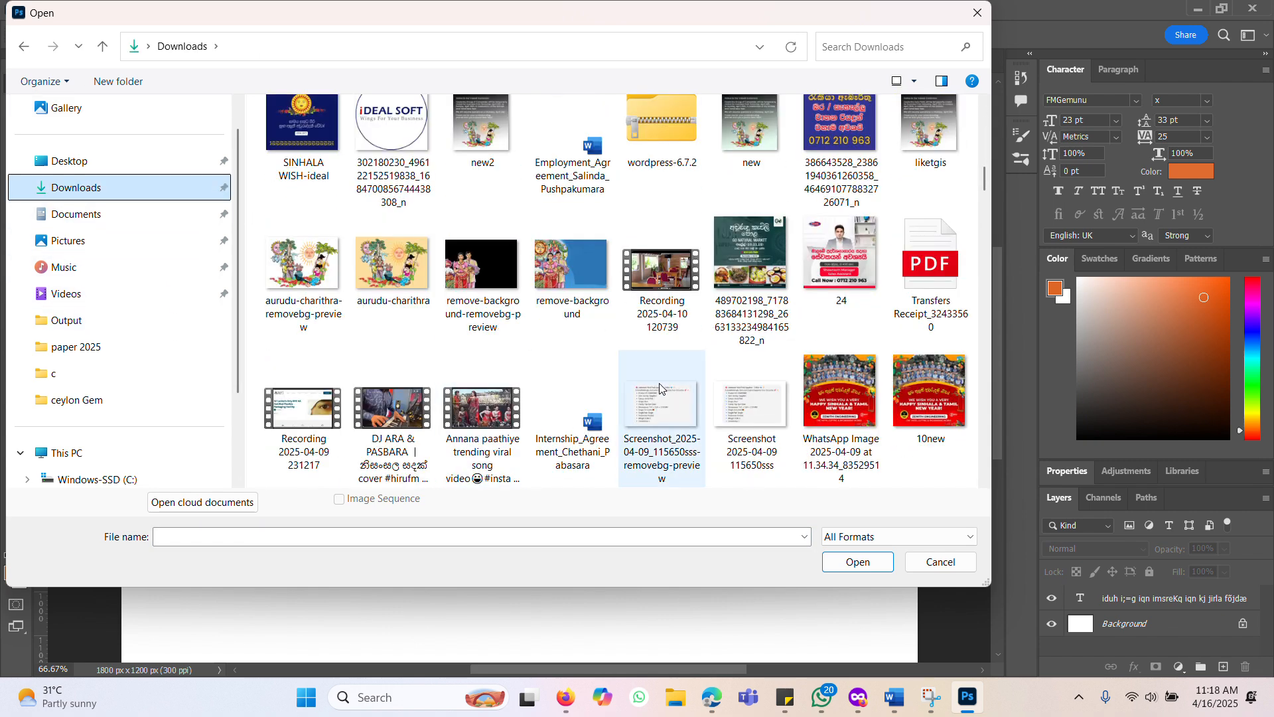
double_click(302, 266)
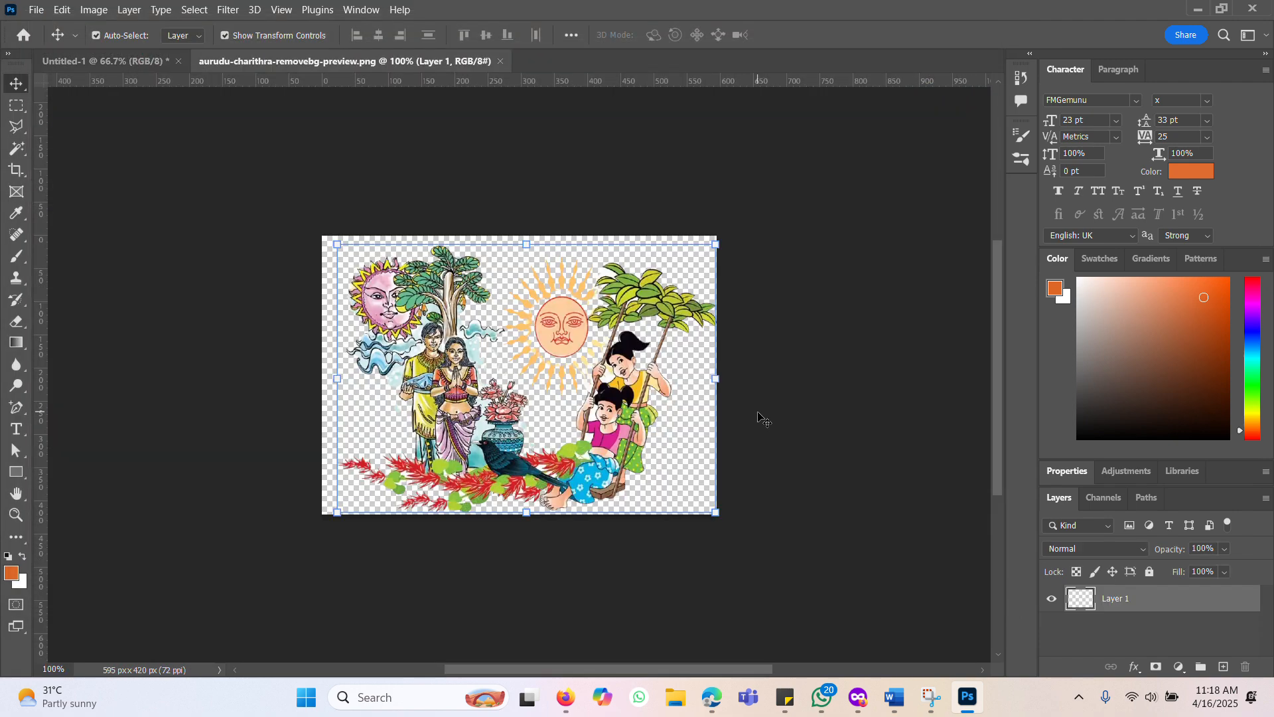
Bring the New Year illustration into the Untitled-1 document and enlarge it to about 143% above the greeting
mouse_move(427, 300)
left_mouse_down()
mouse_move(279, 236)
mouse_move(106, 61)
mouse_move(219, 180)
mouse_move(435, 315)
left_mouse_up()
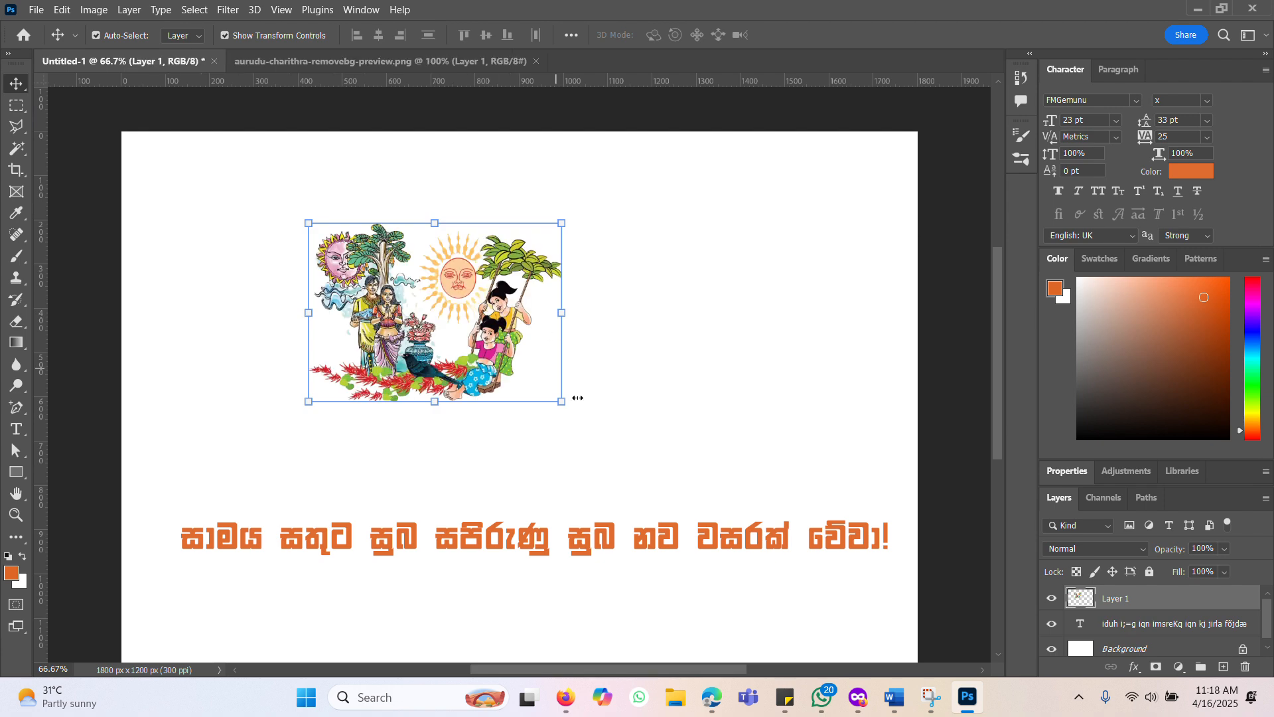
mouse_move(564, 403)
left_mouse_down()
mouse_move(730, 456)
mouse_move(560, 410)
left_mouse_up()
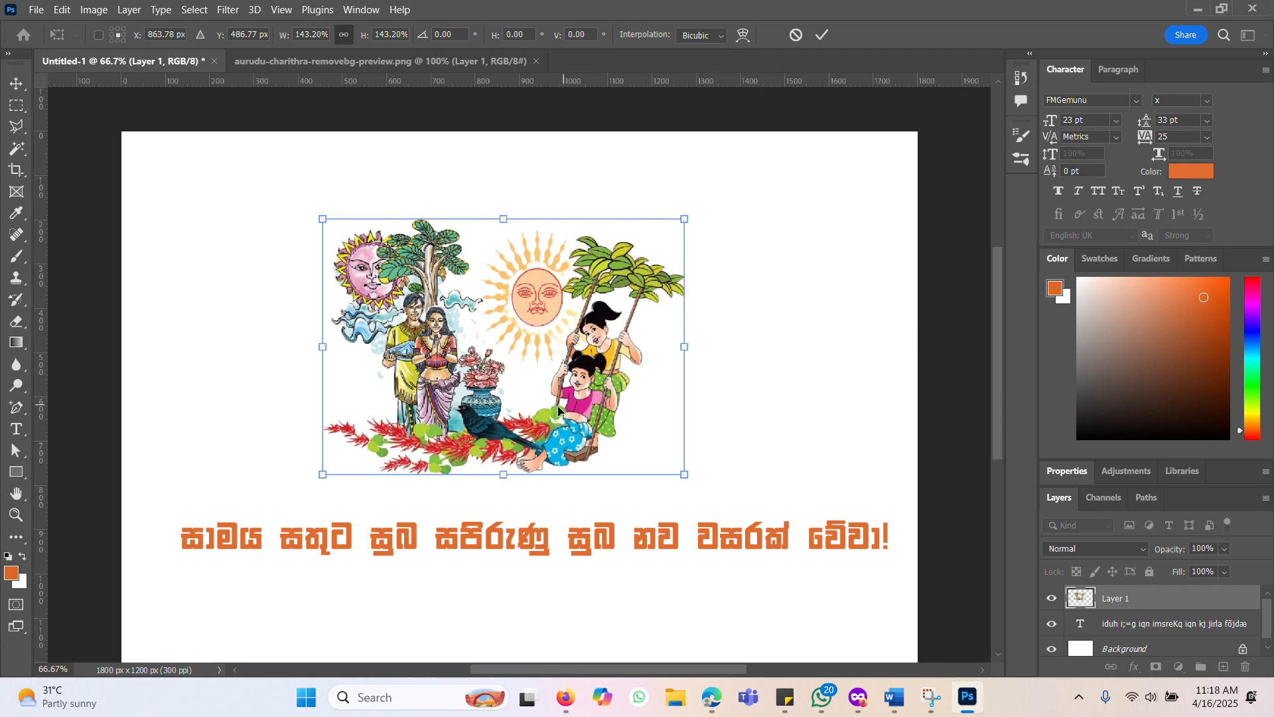
key("Return")
left_click(626, 602)
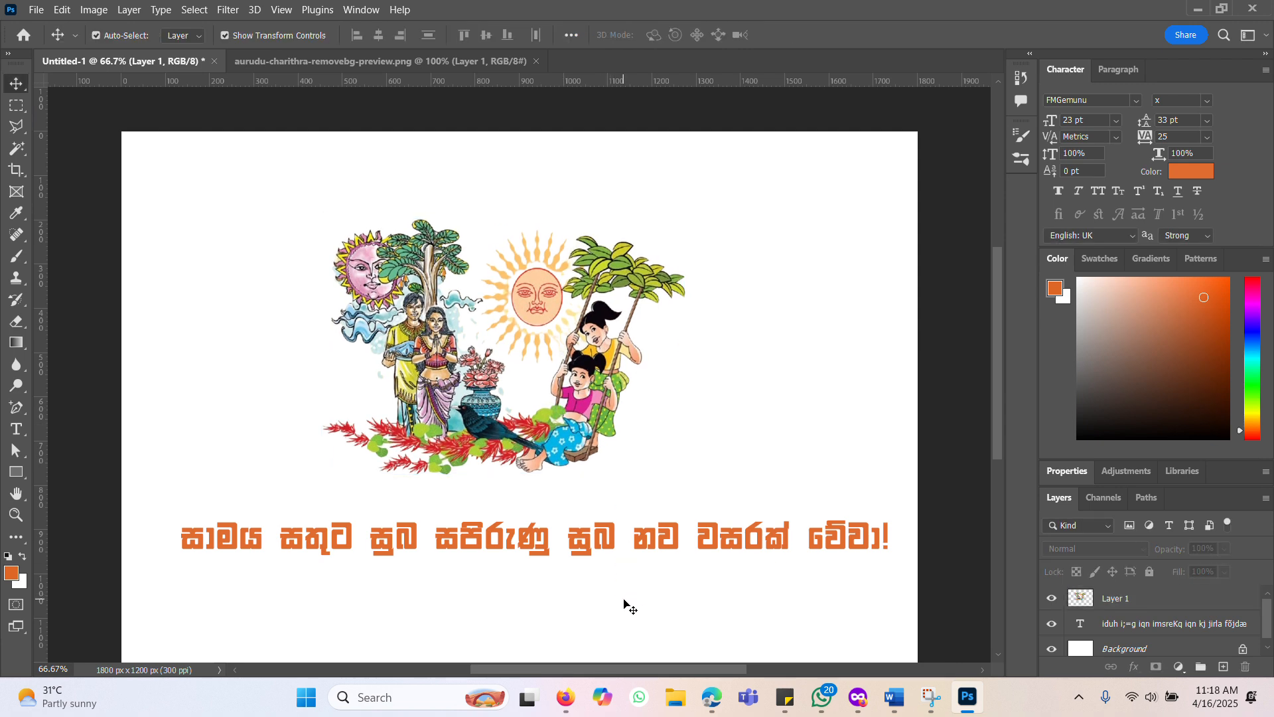
Convert the locked Background into a regular layer named Layer 0
scroll(1112, 636, "down", 1)
double_click(1115, 644)
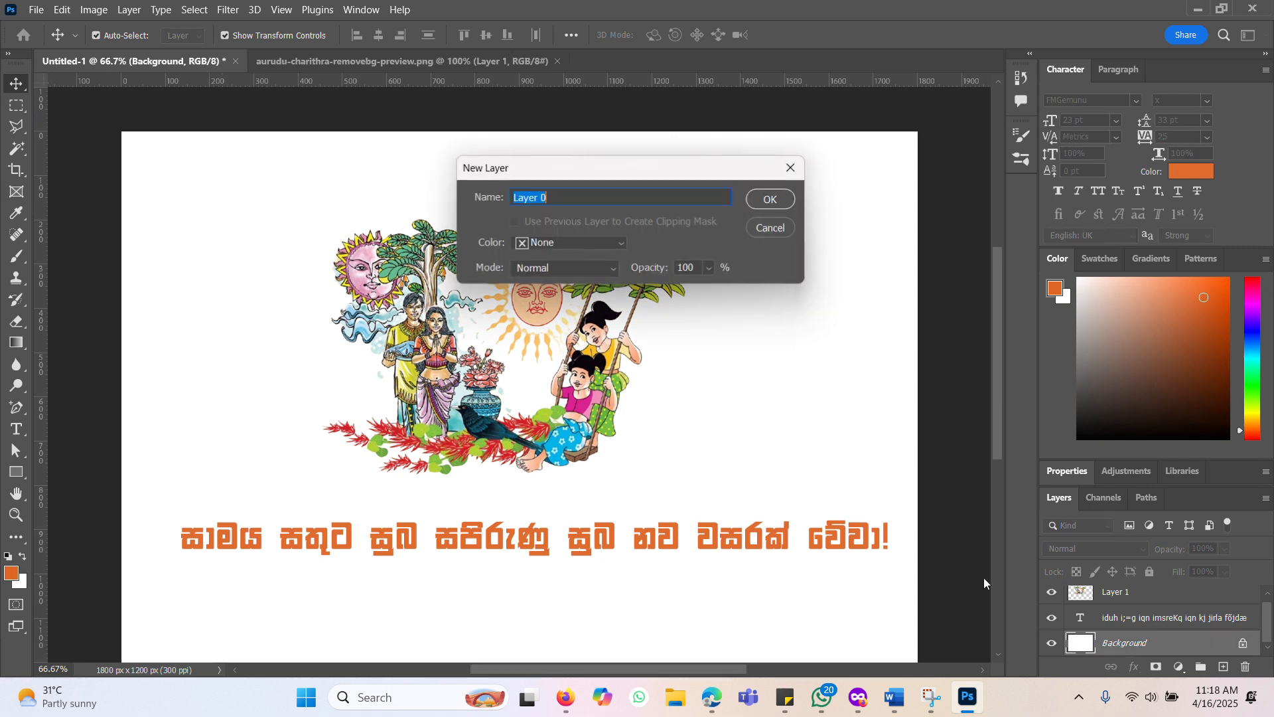
left_click(768, 201)
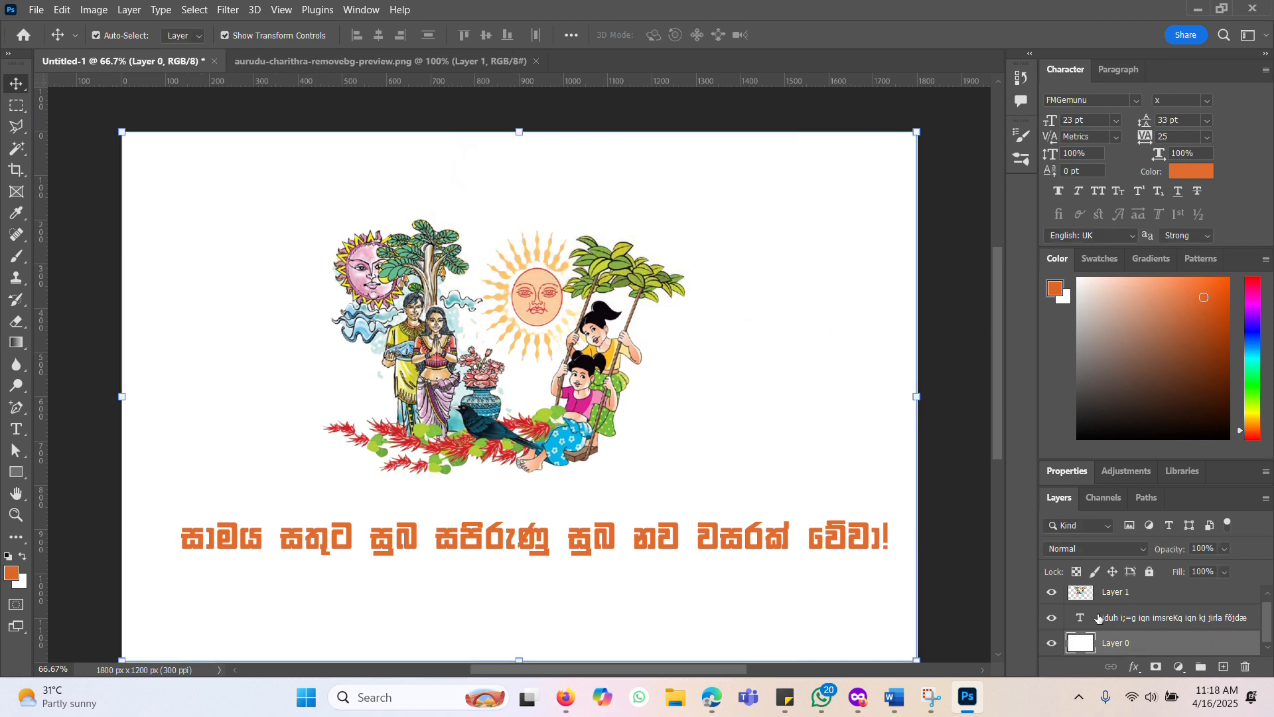
Add a Color Overlay in dark teal (07292a) to Layer 0, return to the Move tool and deselect the layer
double_click(1079, 644)
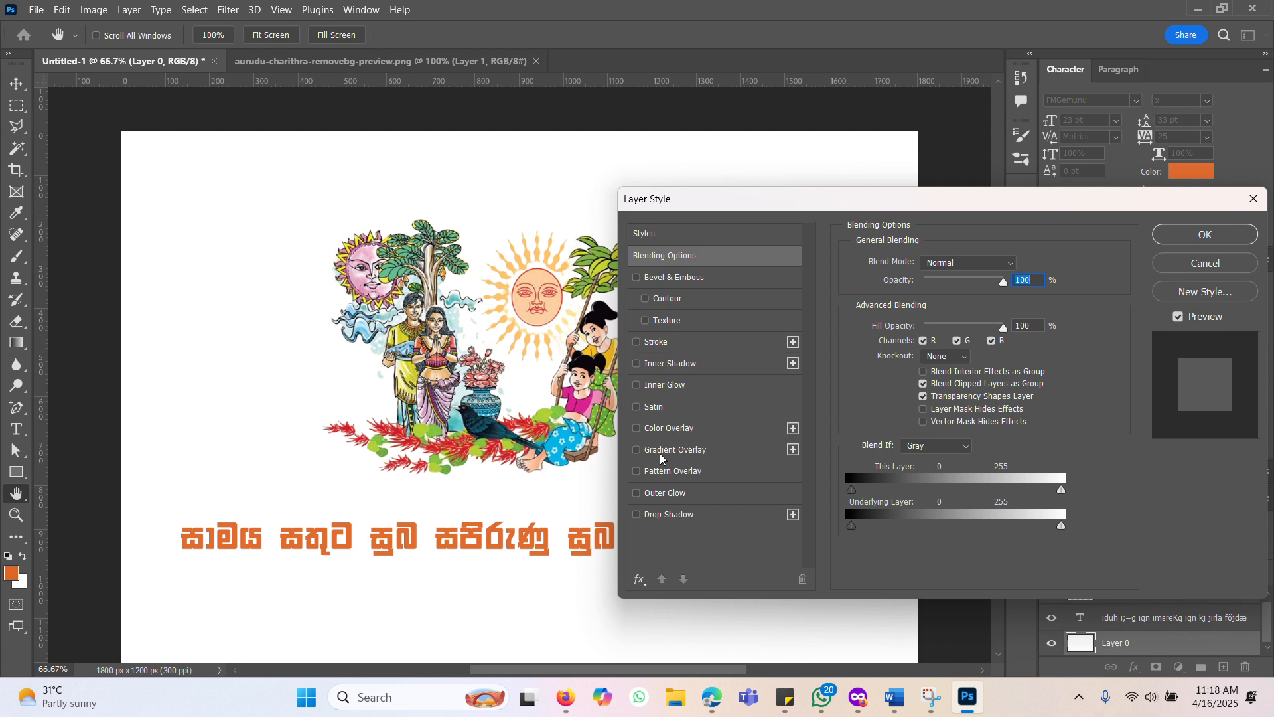
left_click(670, 428)
left_click(1019, 264)
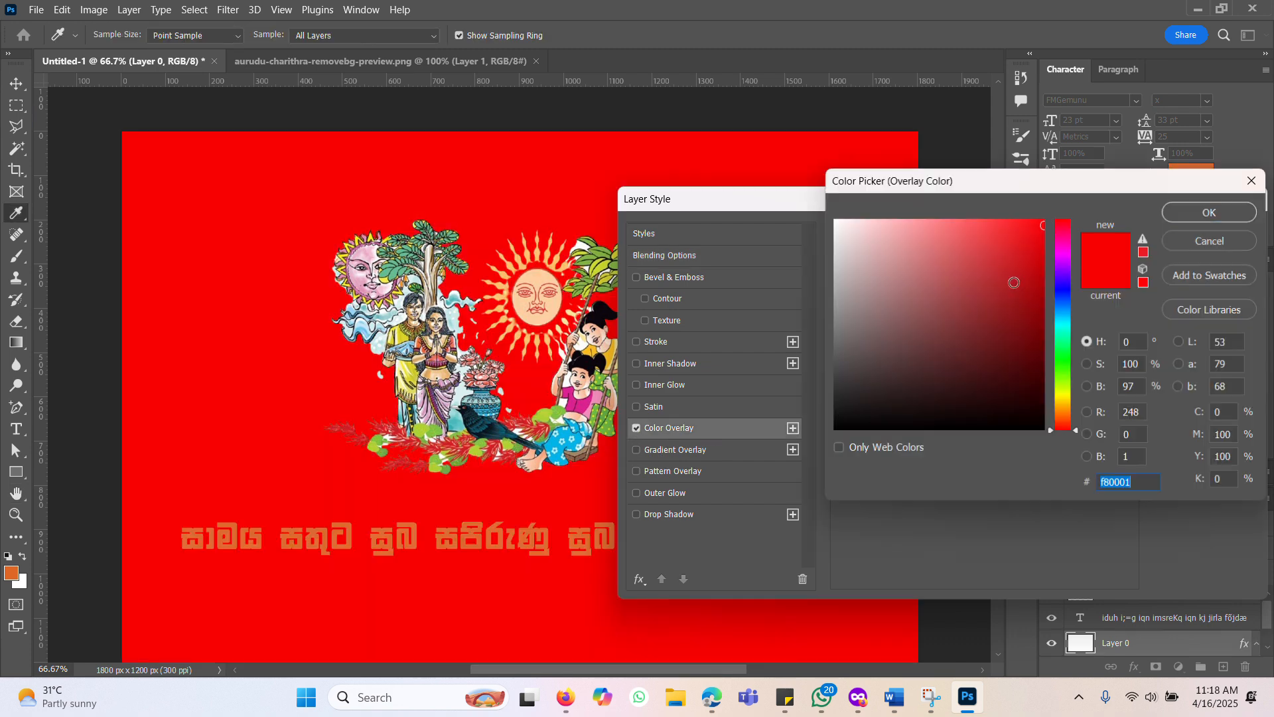
left_click(918, 259)
left_click(971, 301)
left_click(1009, 367)
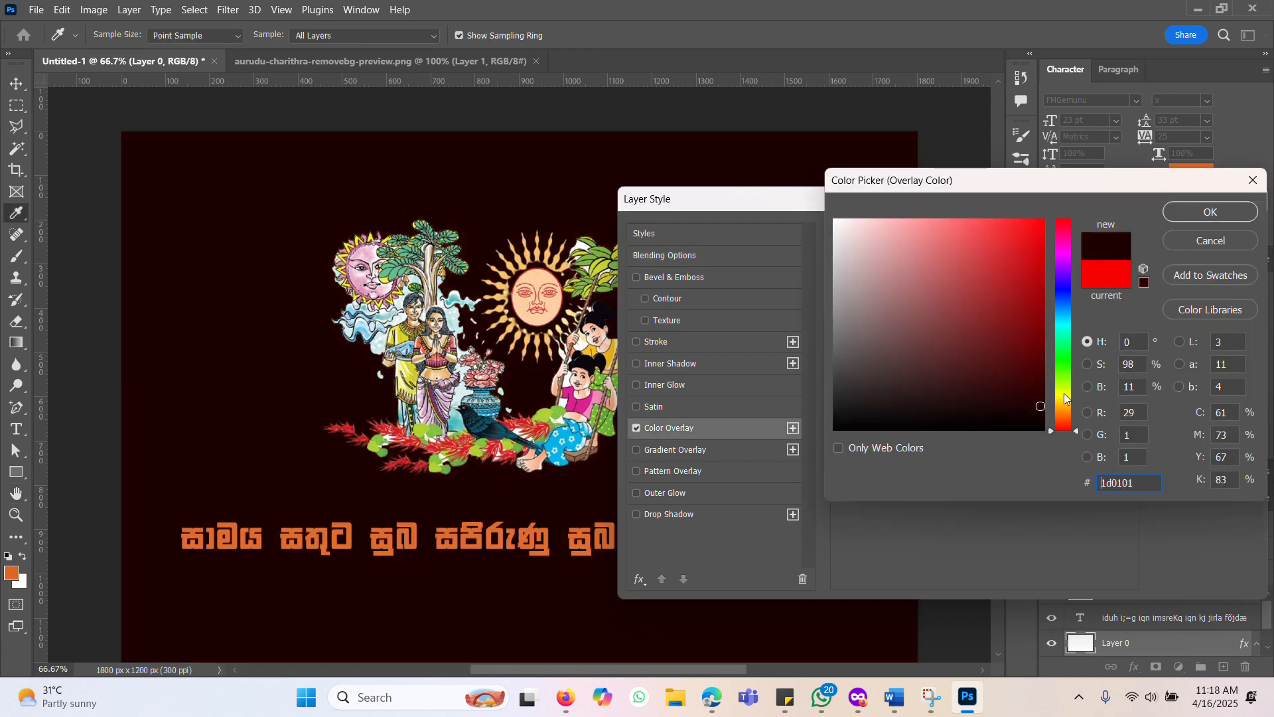
left_click_drag(1064, 392, 1062, 323)
left_click(1011, 255)
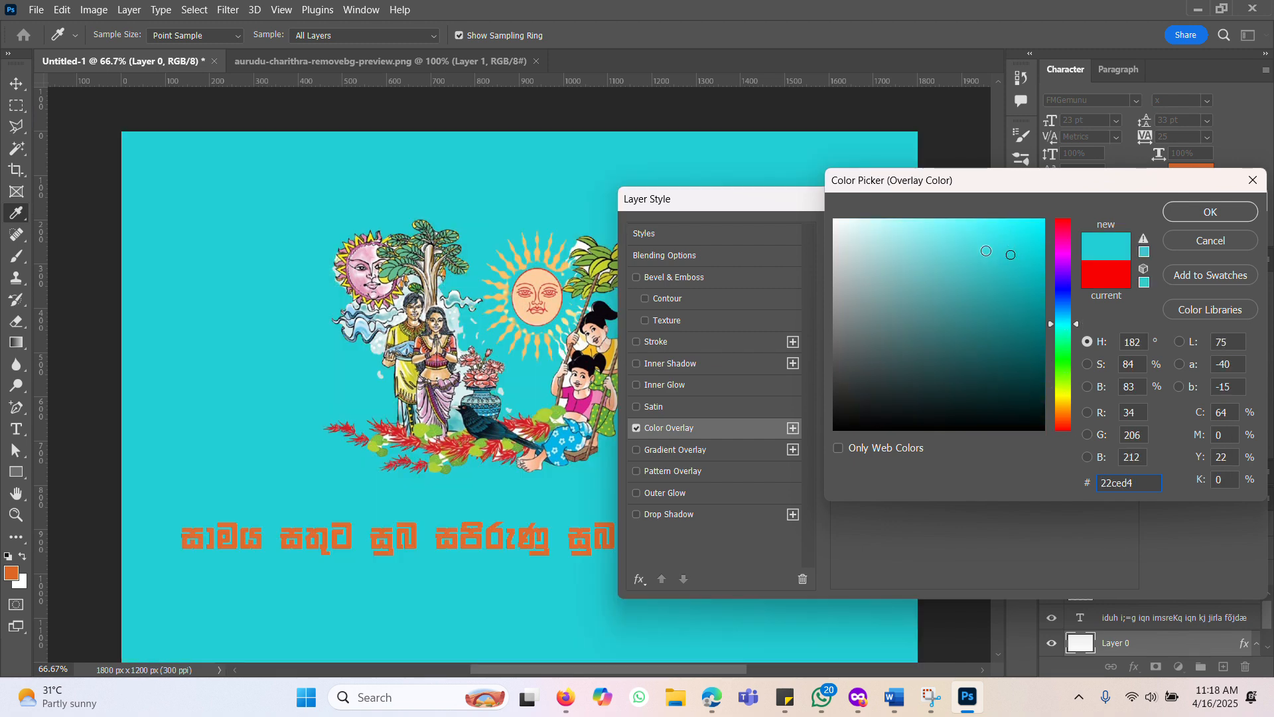
mouse_move(1010, 356)
left_mouse_down()
mouse_move(1012, 403)
mouse_move(1004, 375)
mouse_move(1002, 398)
left_mouse_up()
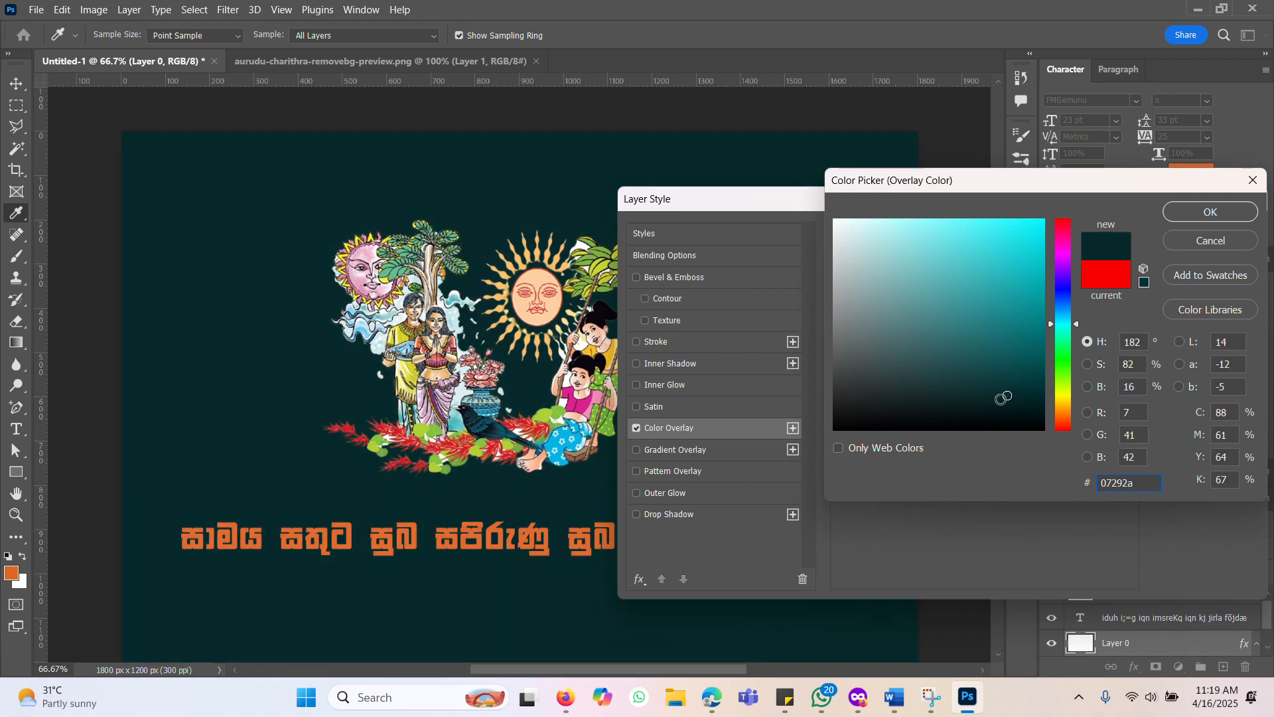
left_click(1184, 211)
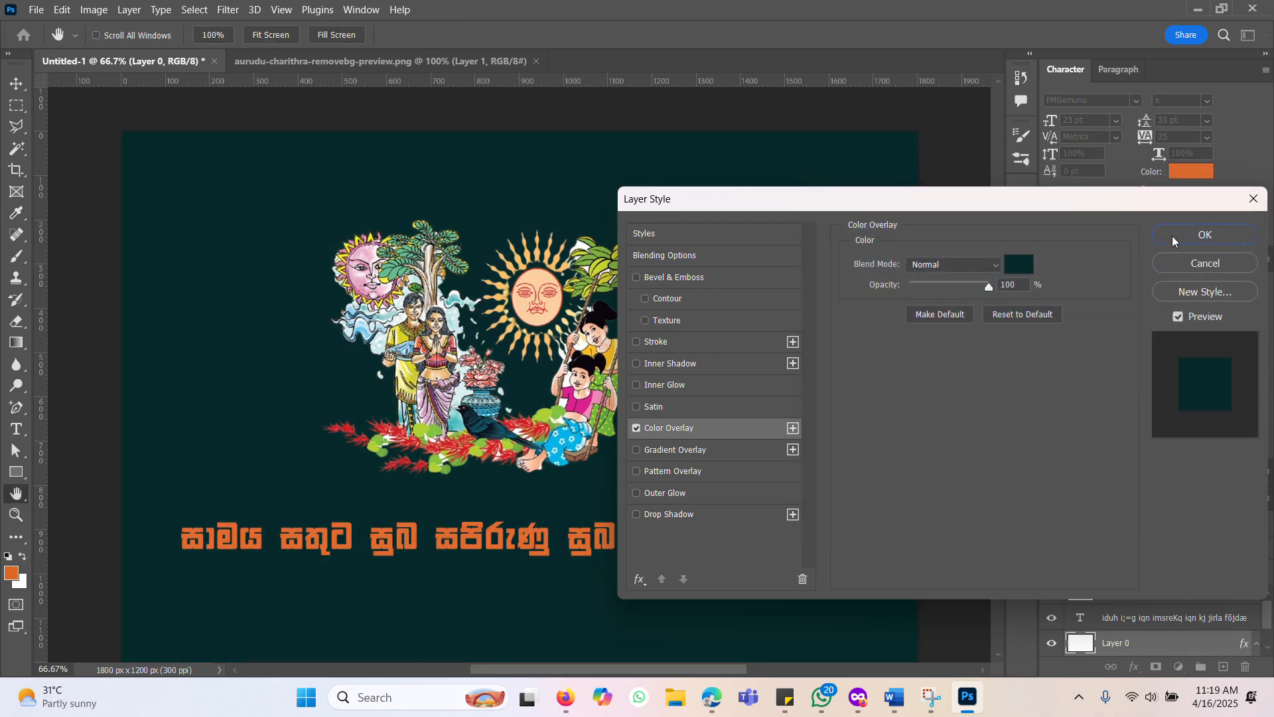
left_click(1172, 236)
key("v")
left_click(953, 556)
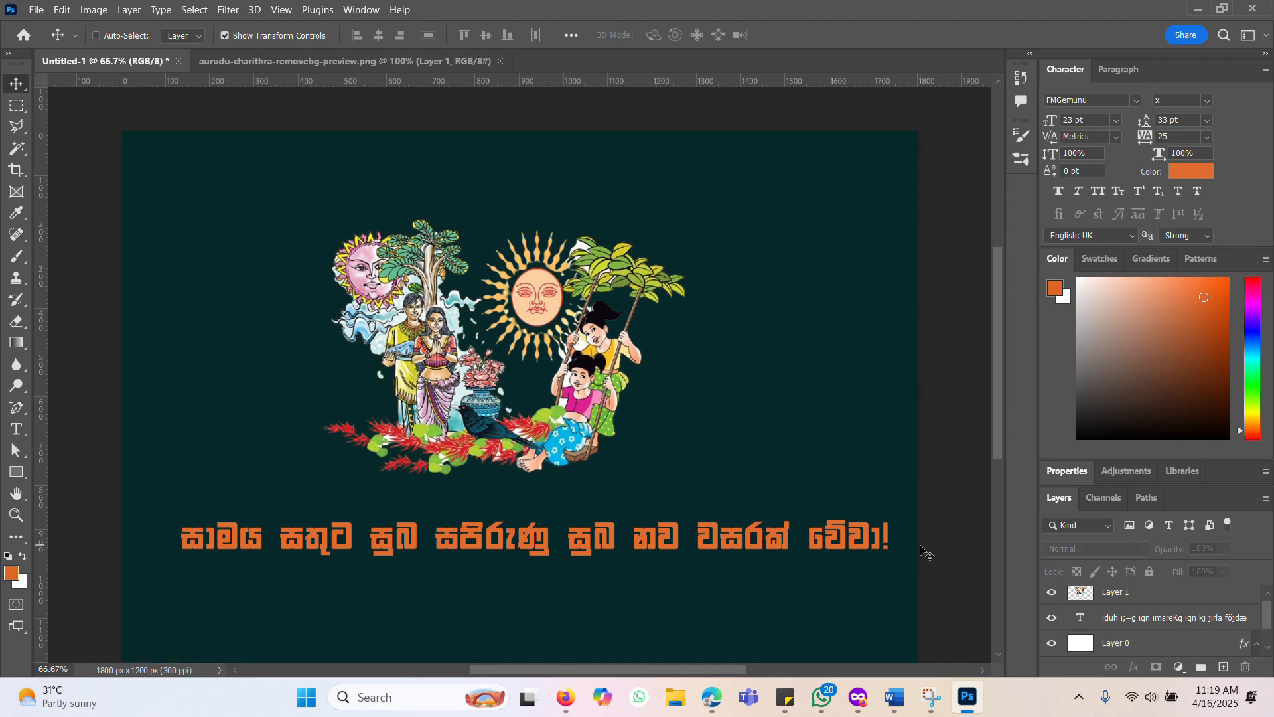
Preview the design in Save for Web down to the greeting text, and leave without saving
key("ctrl+alt+shift+s")
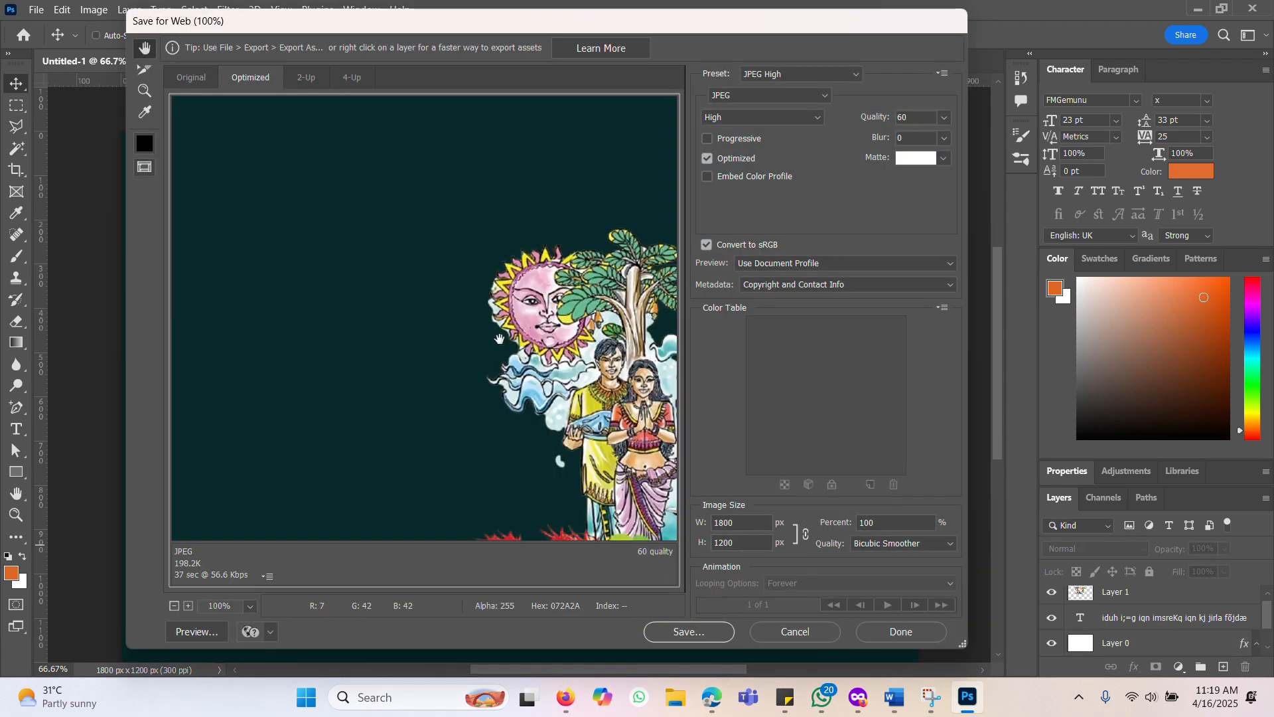
scroll(495, 348, "down", 2)
scroll(495, 347, "down", 3)
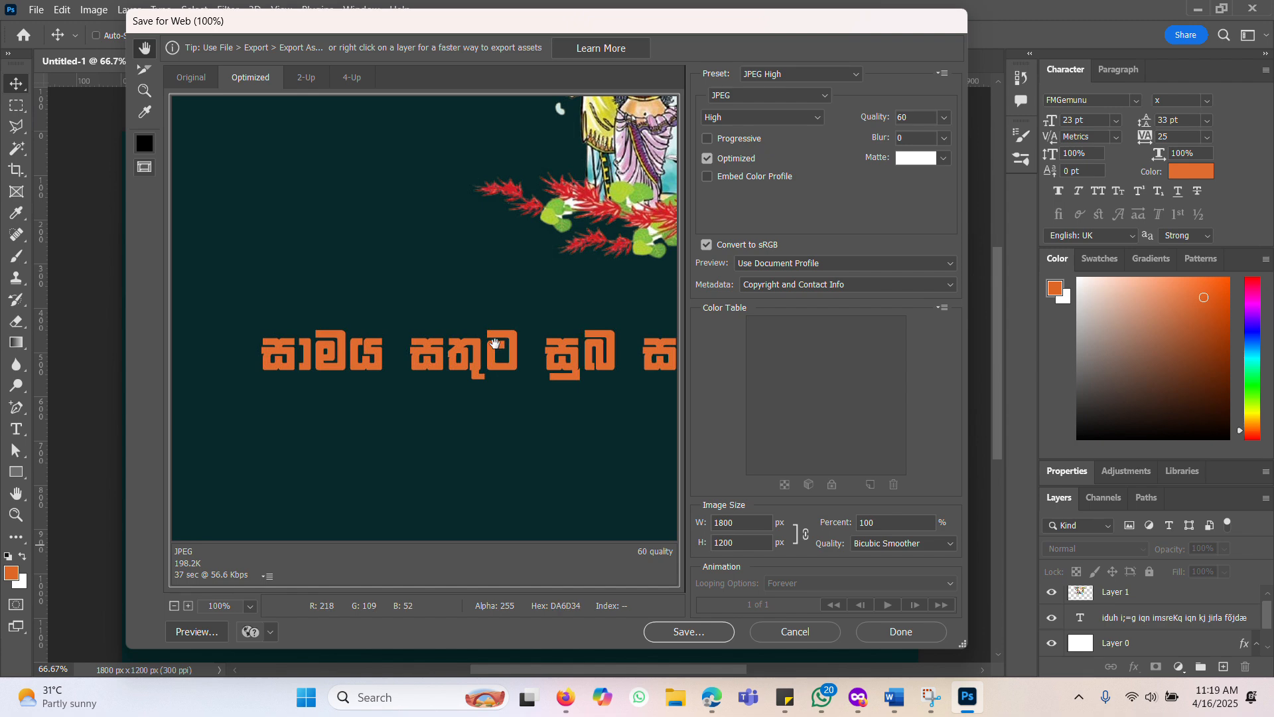
left_click(798, 632)
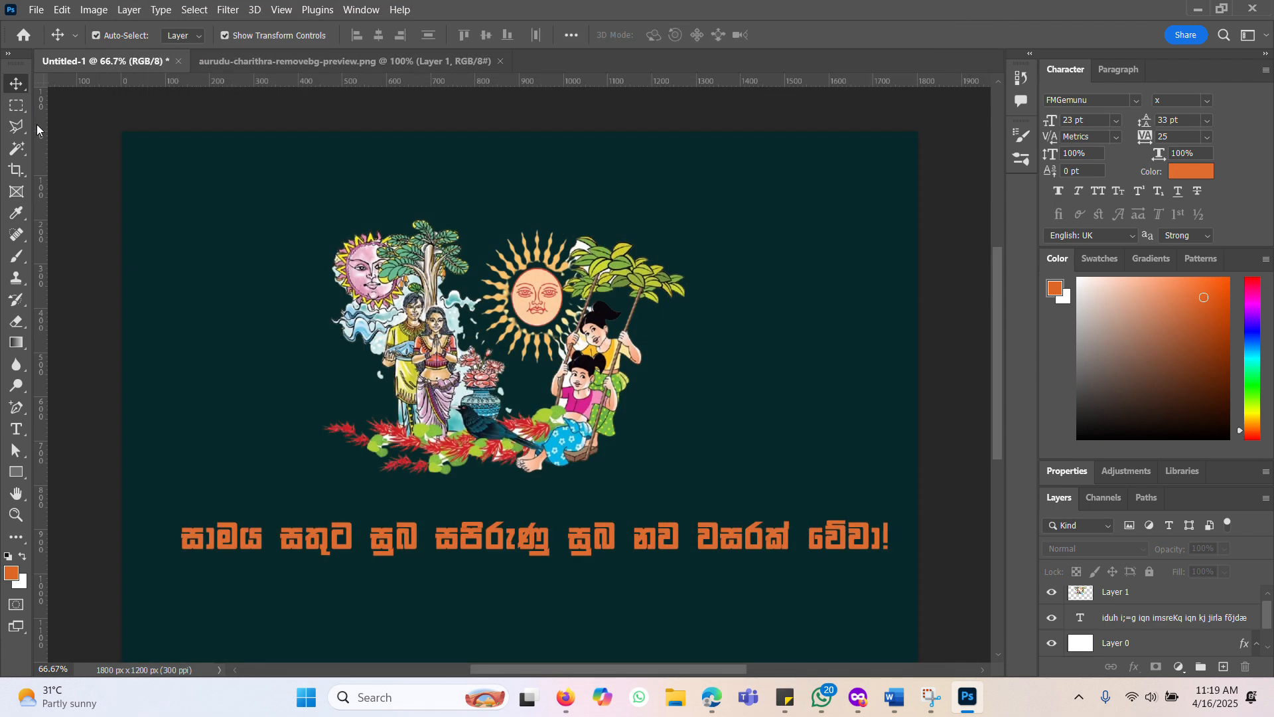
Look at the file formats offered in Export As for the design, and leave without exporting
left_click(34, 9)
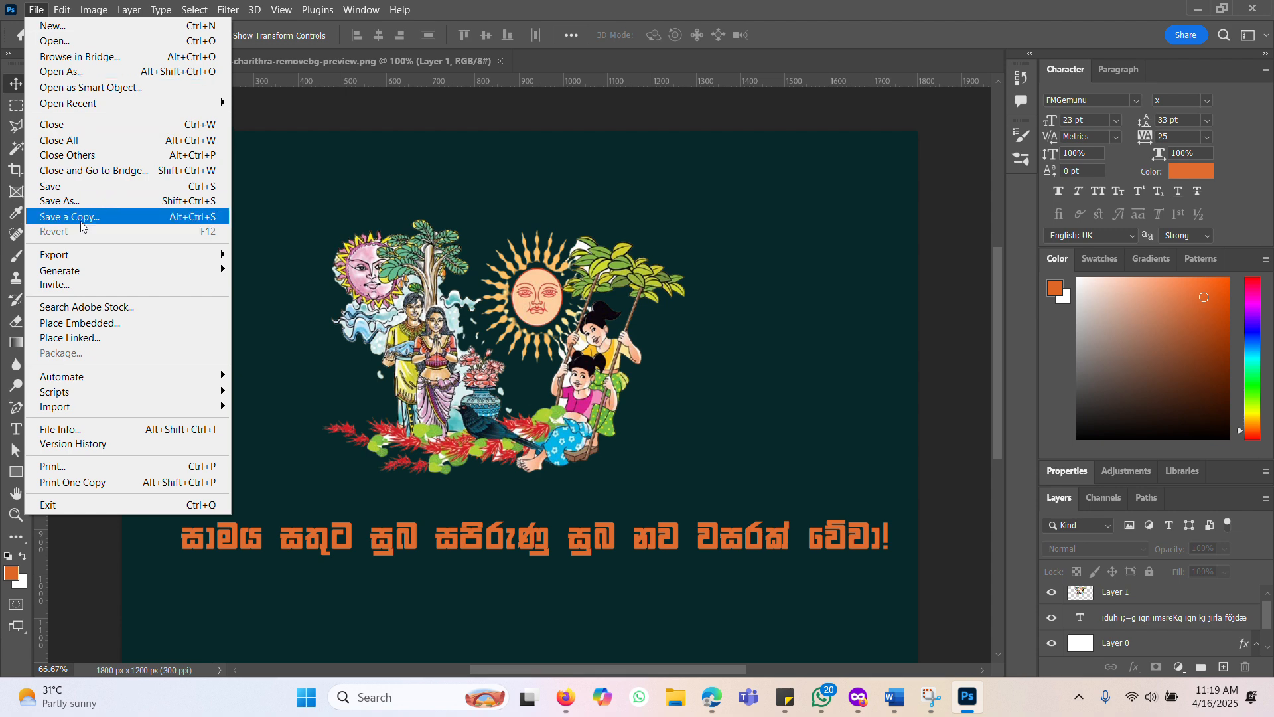
mouse_move(86, 257)
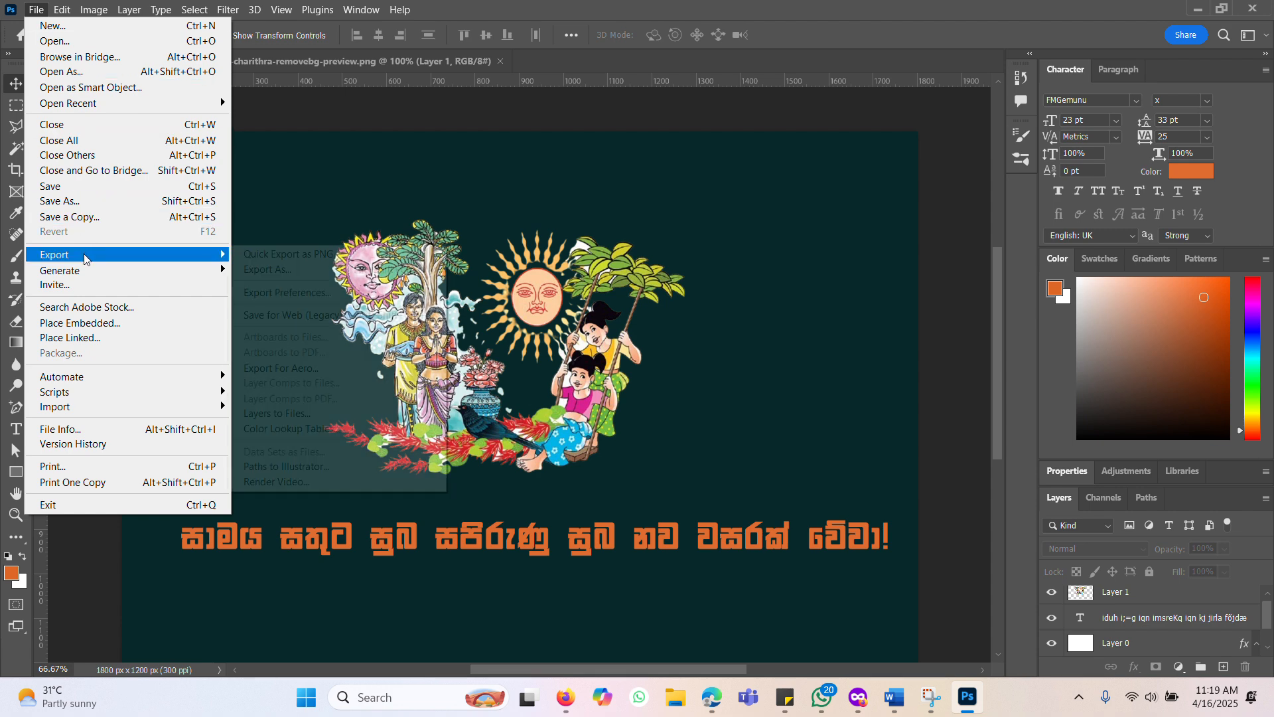
left_click(316, 275)
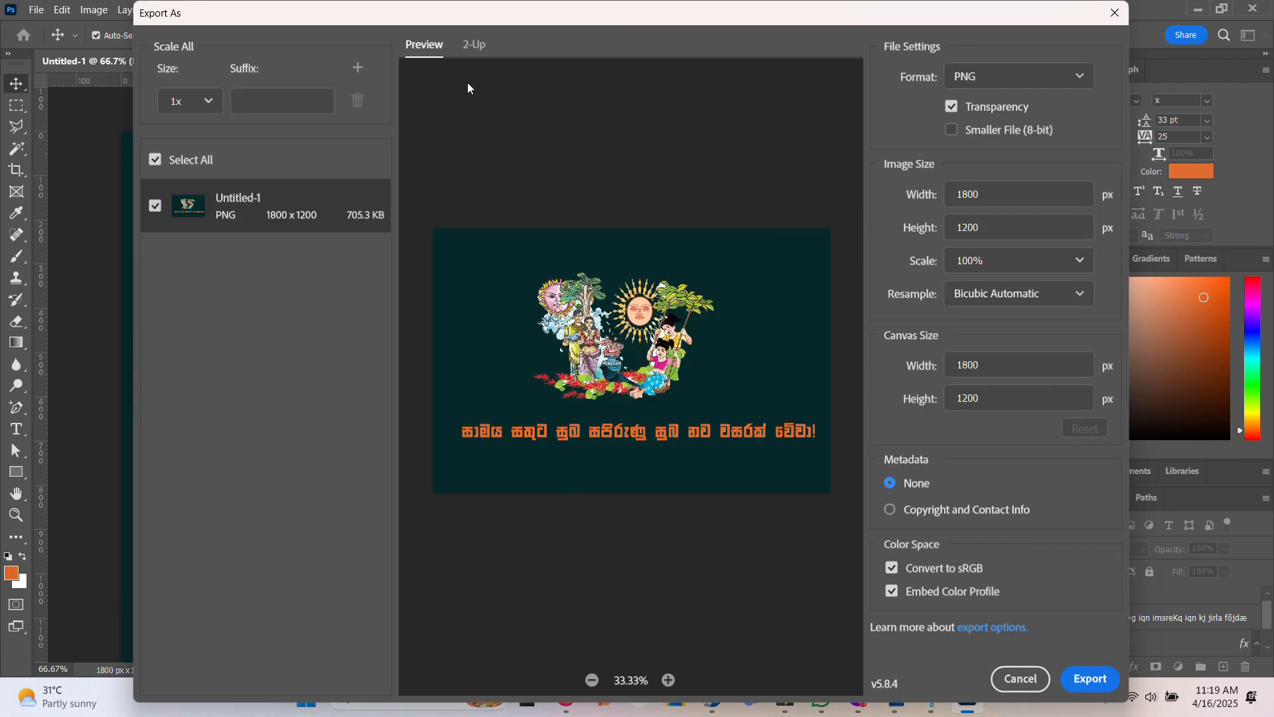
left_click(1082, 80)
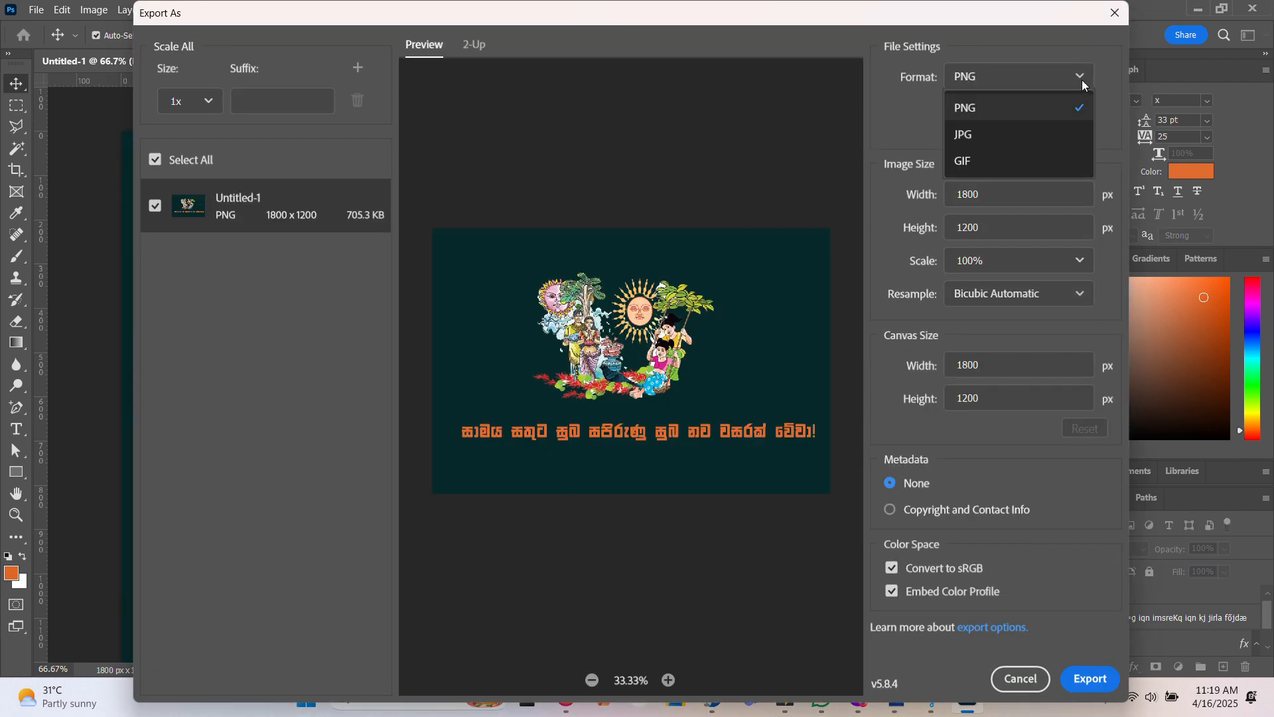
left_click(1115, 12)
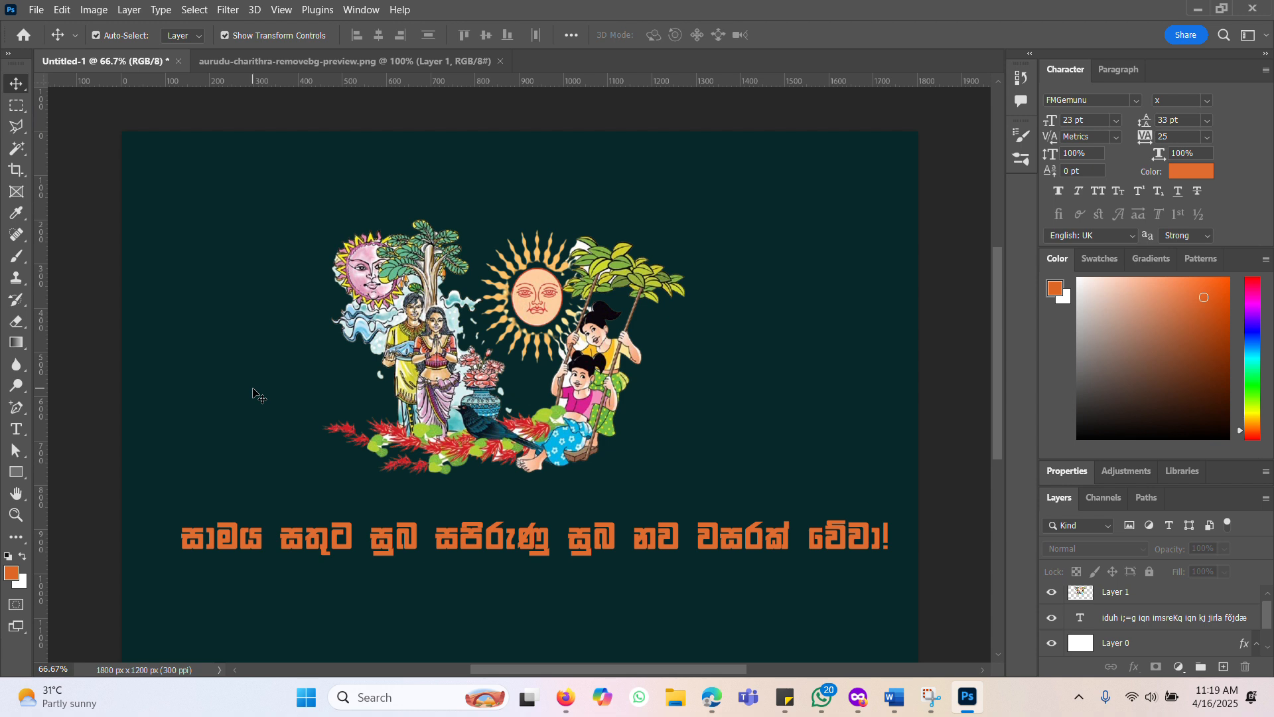
Set the Save for Web JPEG quality to 80 and keep the setting without saving a file
key("ctrl+alt+shift+s")
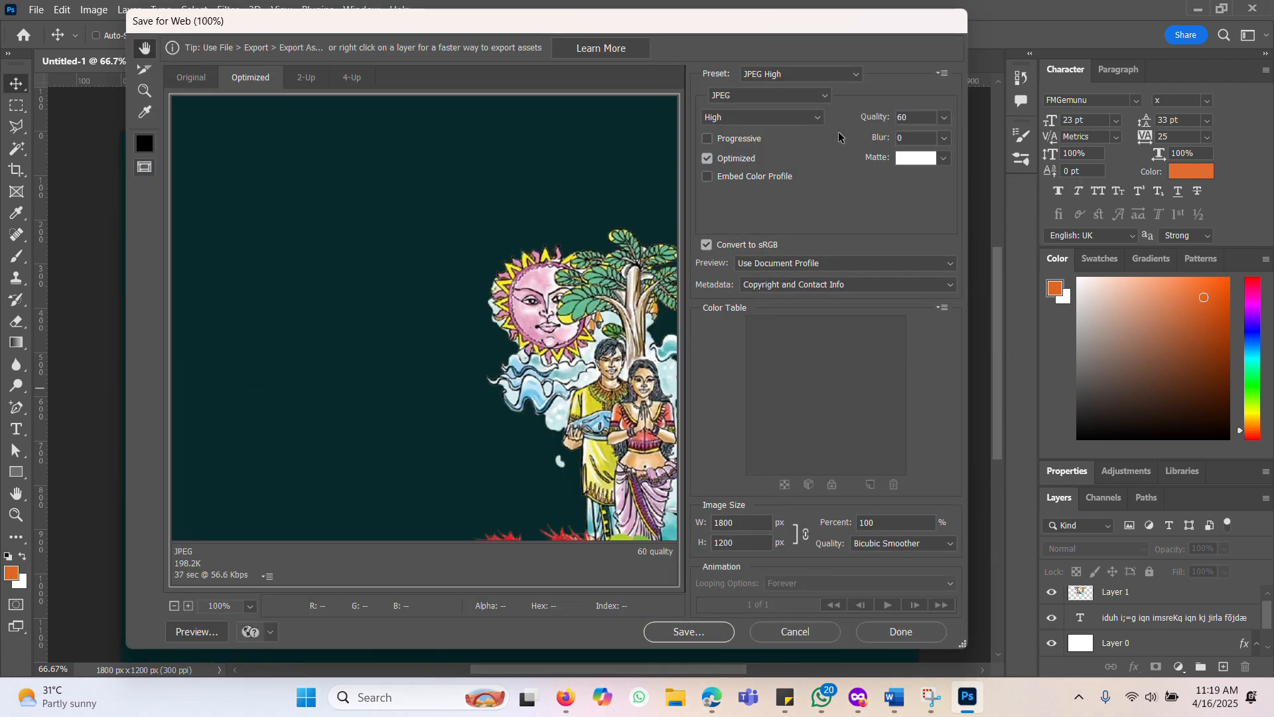
left_click(944, 117)
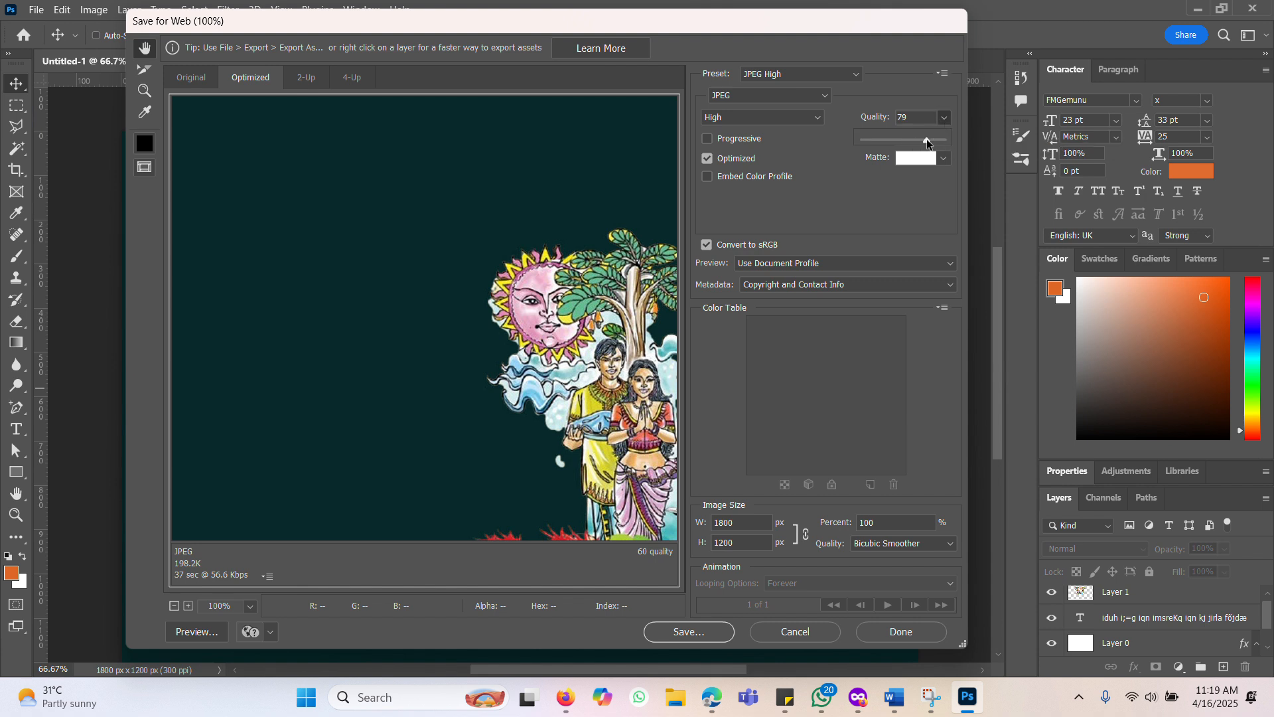
left_click_drag(927, 142, 883, 116)
type("80")
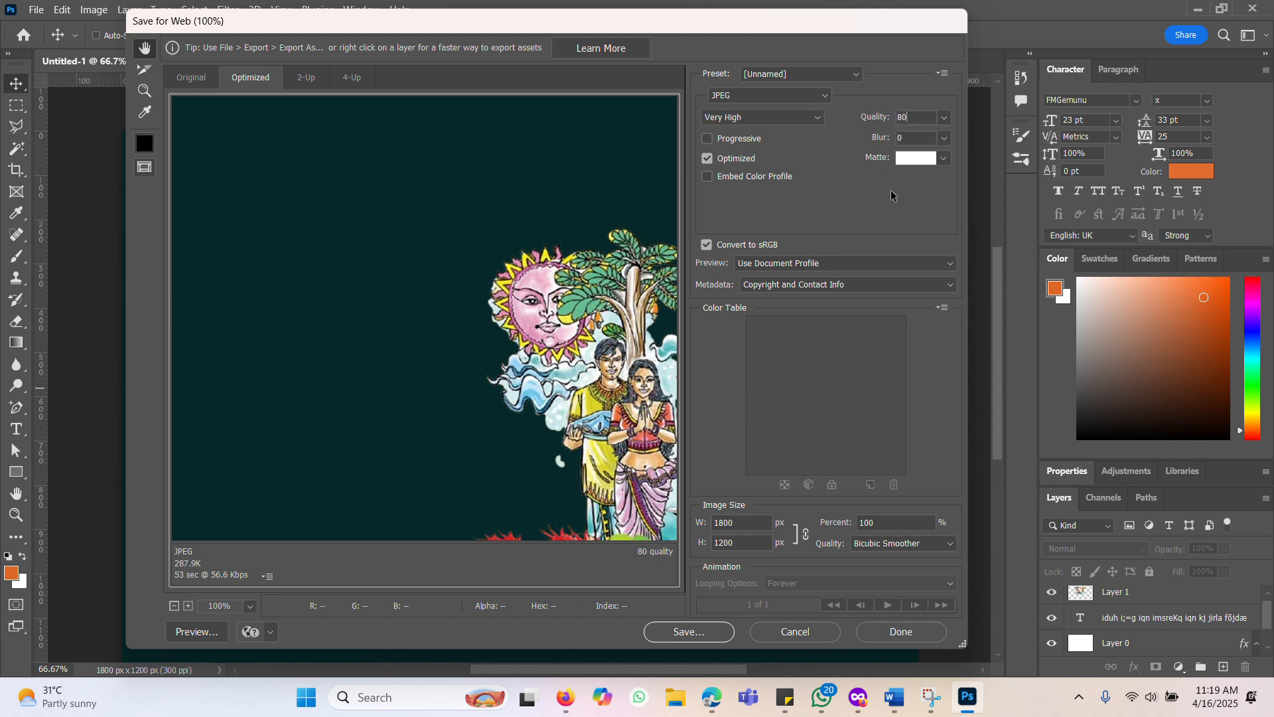
left_click(886, 632)
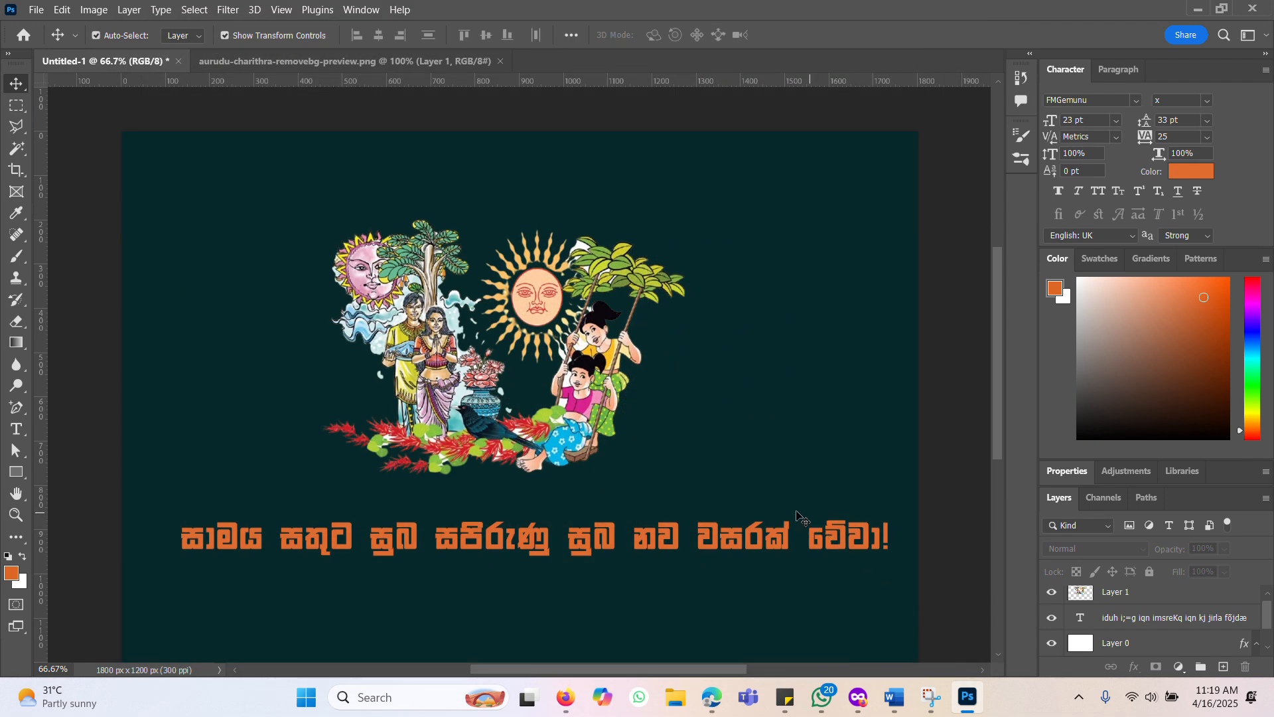
Export the design through Save for Web as a JPEG named aurudupost in the Downloads folder
key("ctrl+alt+shift+s")
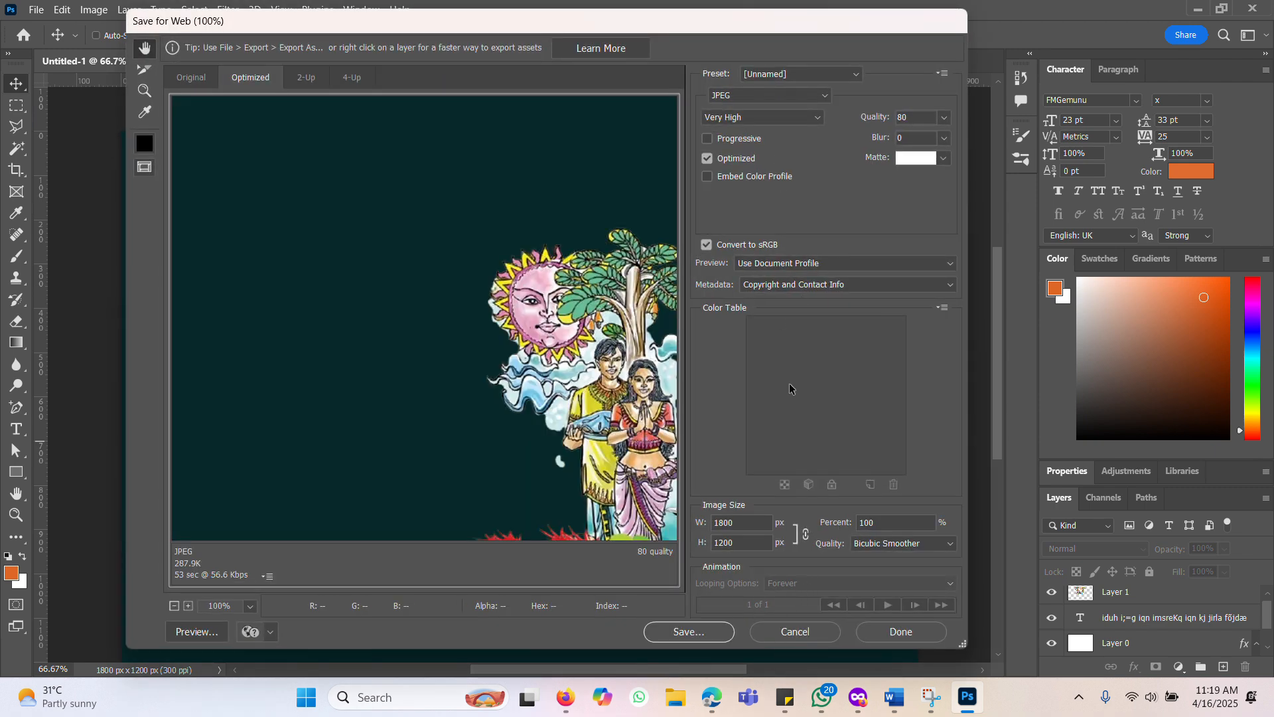
left_click(689, 634)
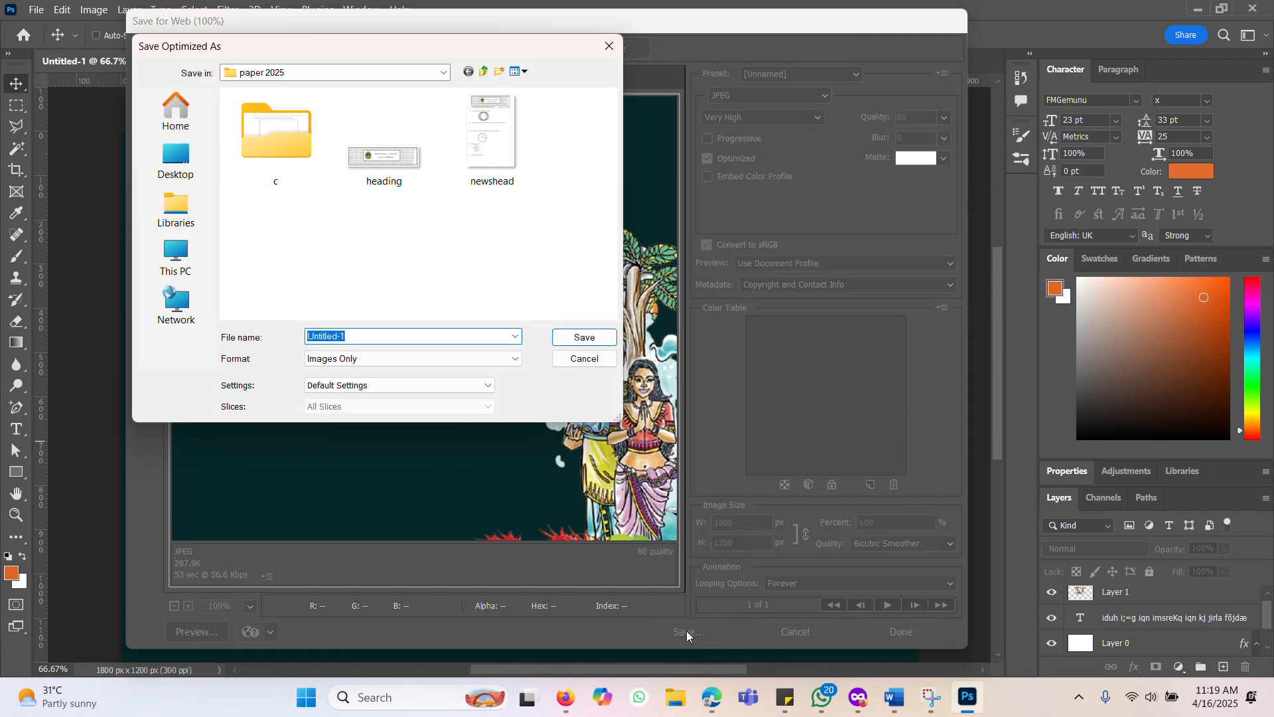
left_click(183, 263)
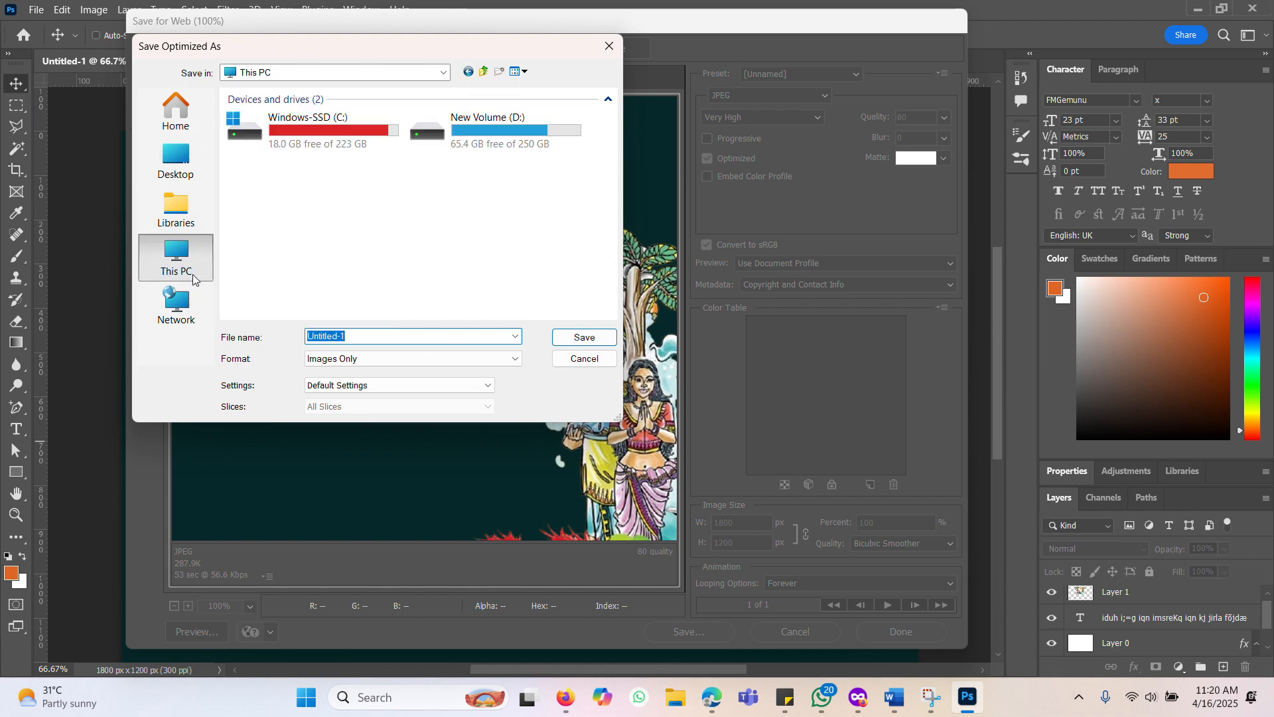
left_click(185, 159)
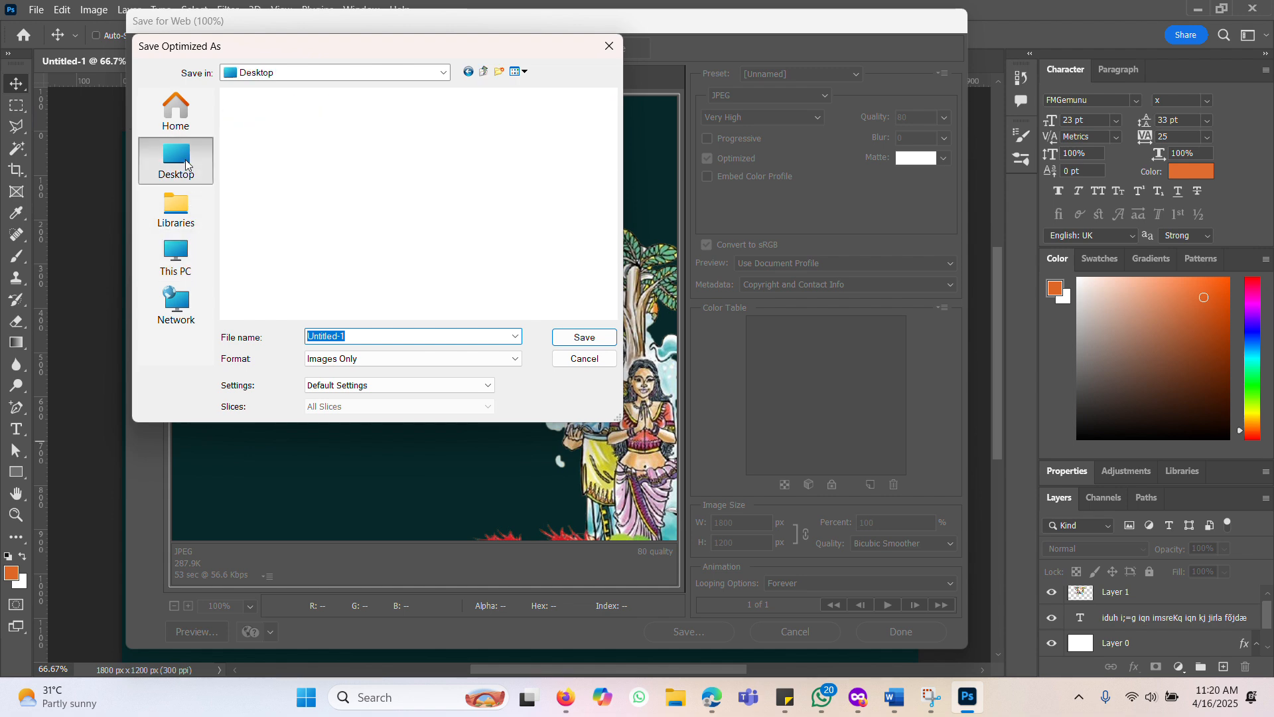
double_click(439, 158)
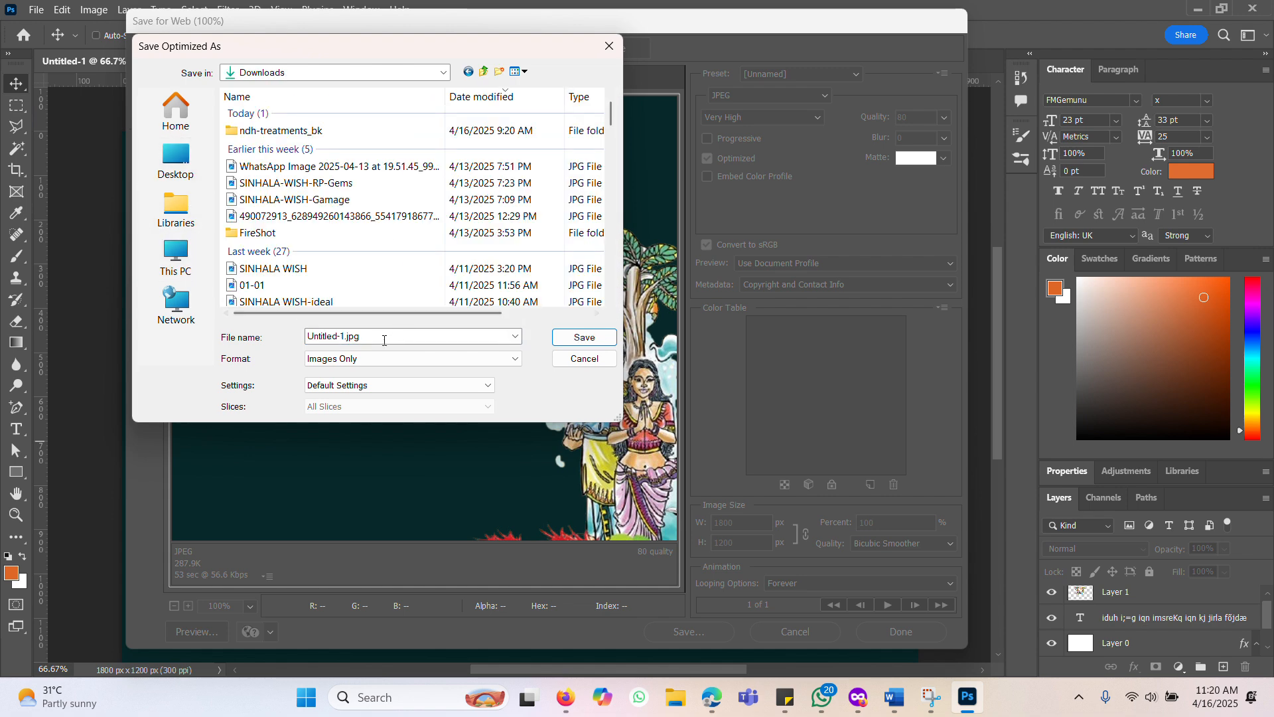
type("aurudu")
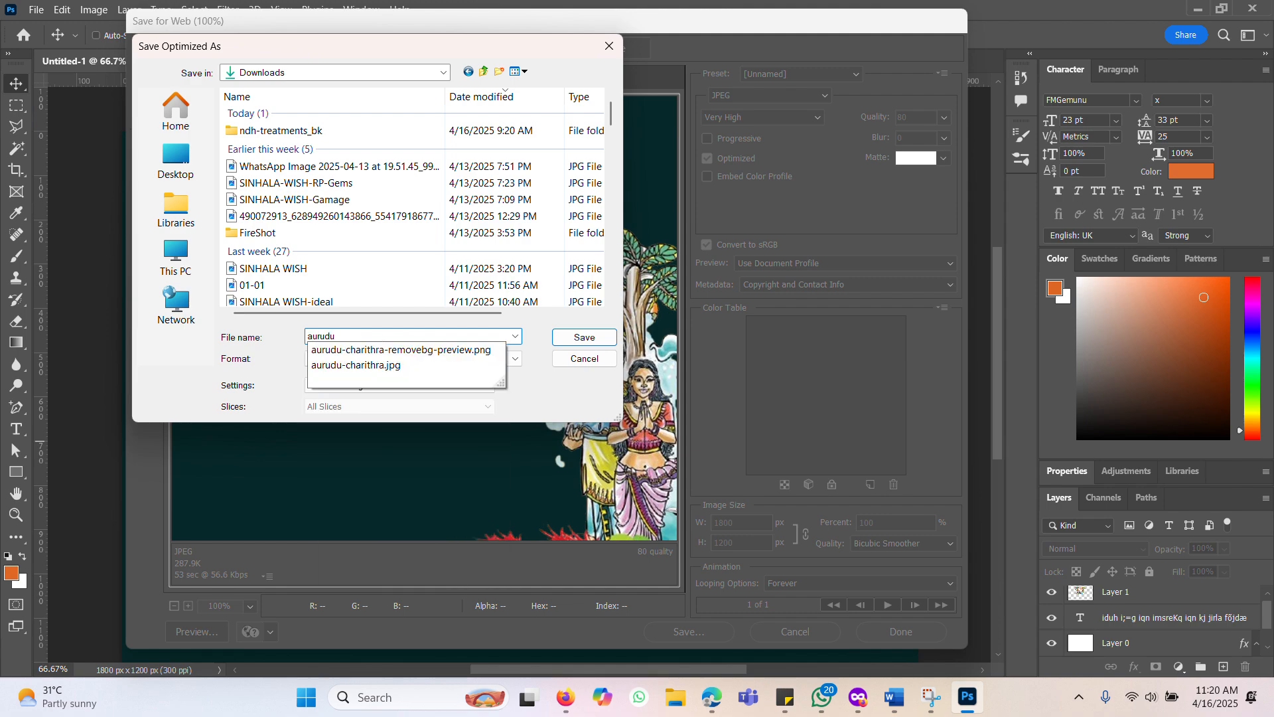
left_click(584, 337)
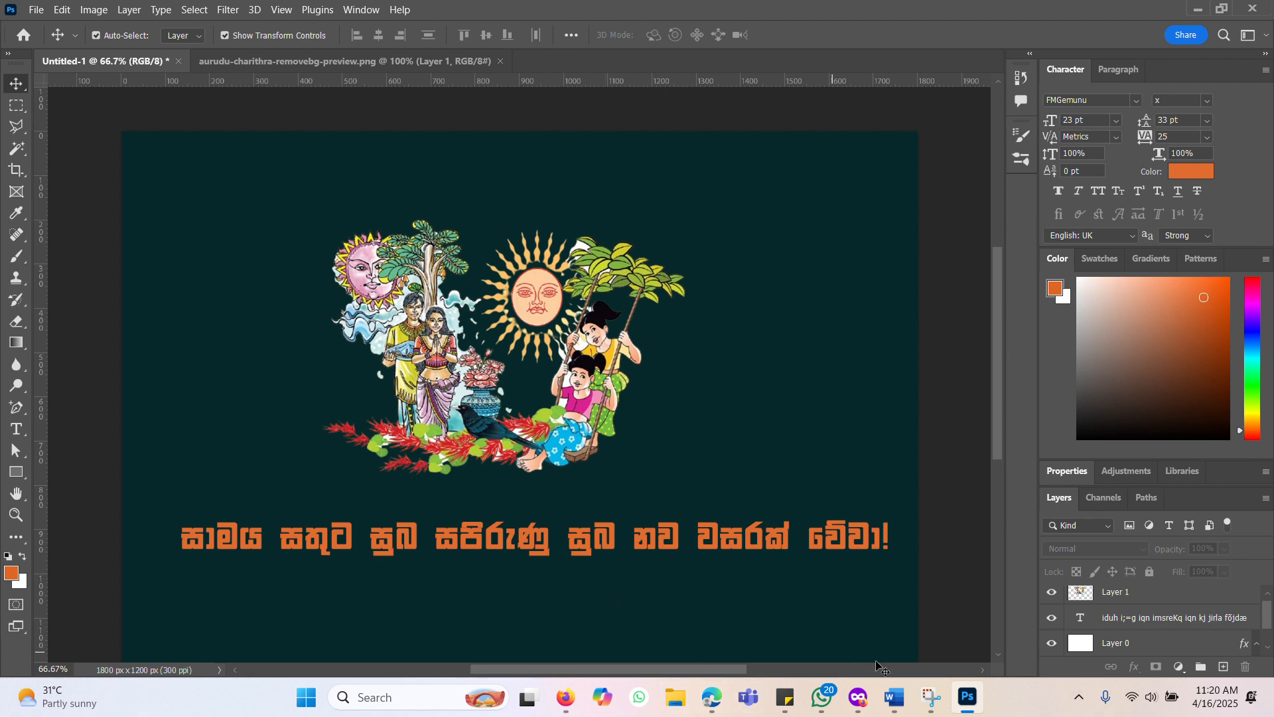
Open the exported aurudupost image from the Downloads folder in File Explorer, view it maximized and close the viewer
left_click(676, 696)
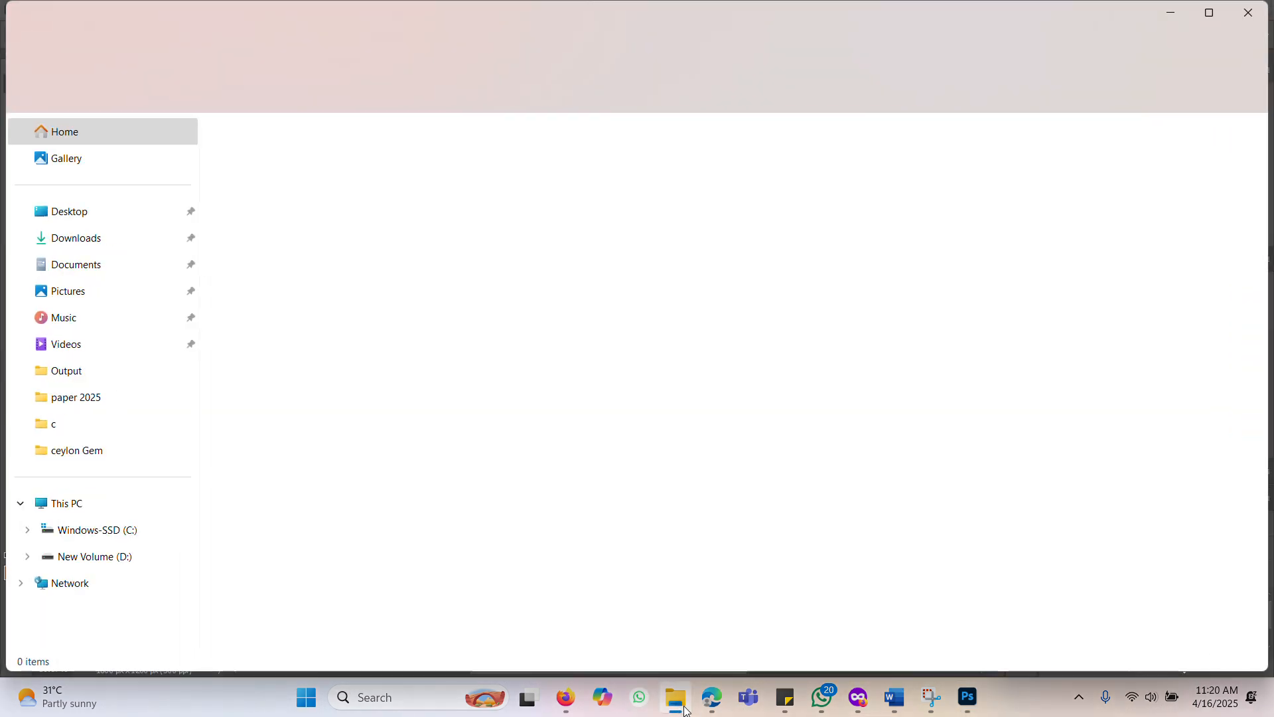
left_click(66, 239)
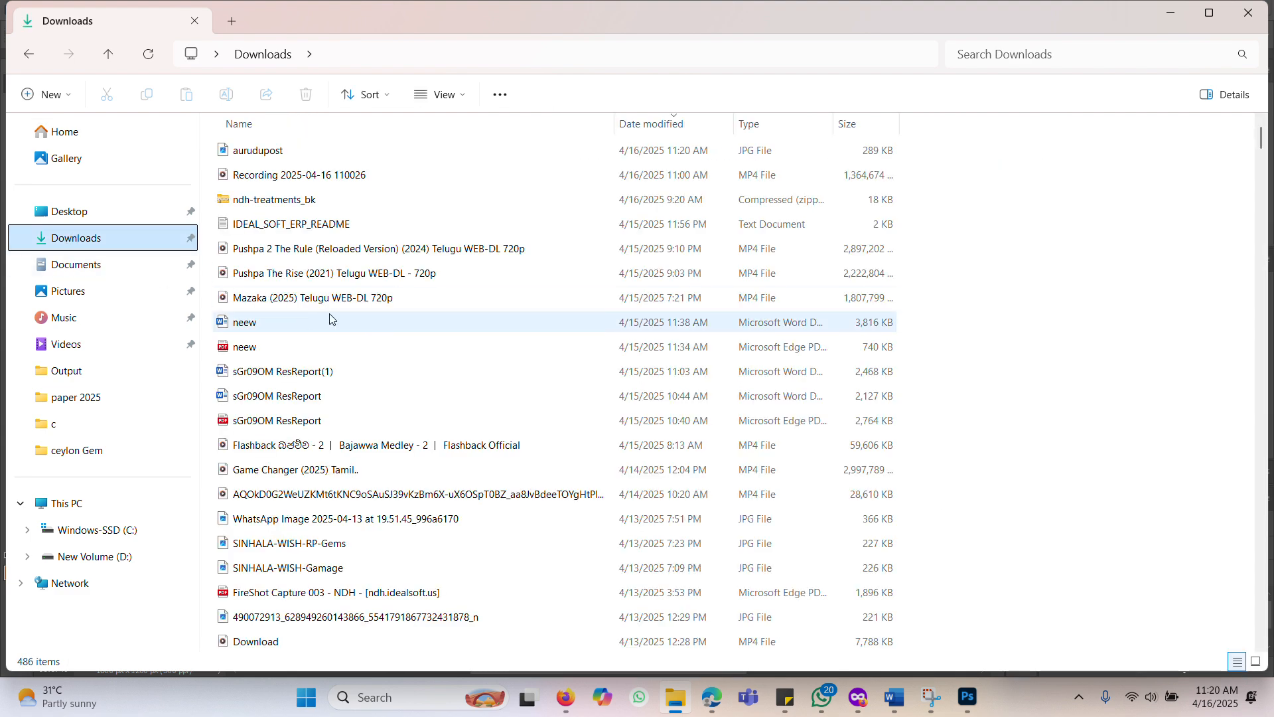
left_click(273, 158)
double_click(273, 158)
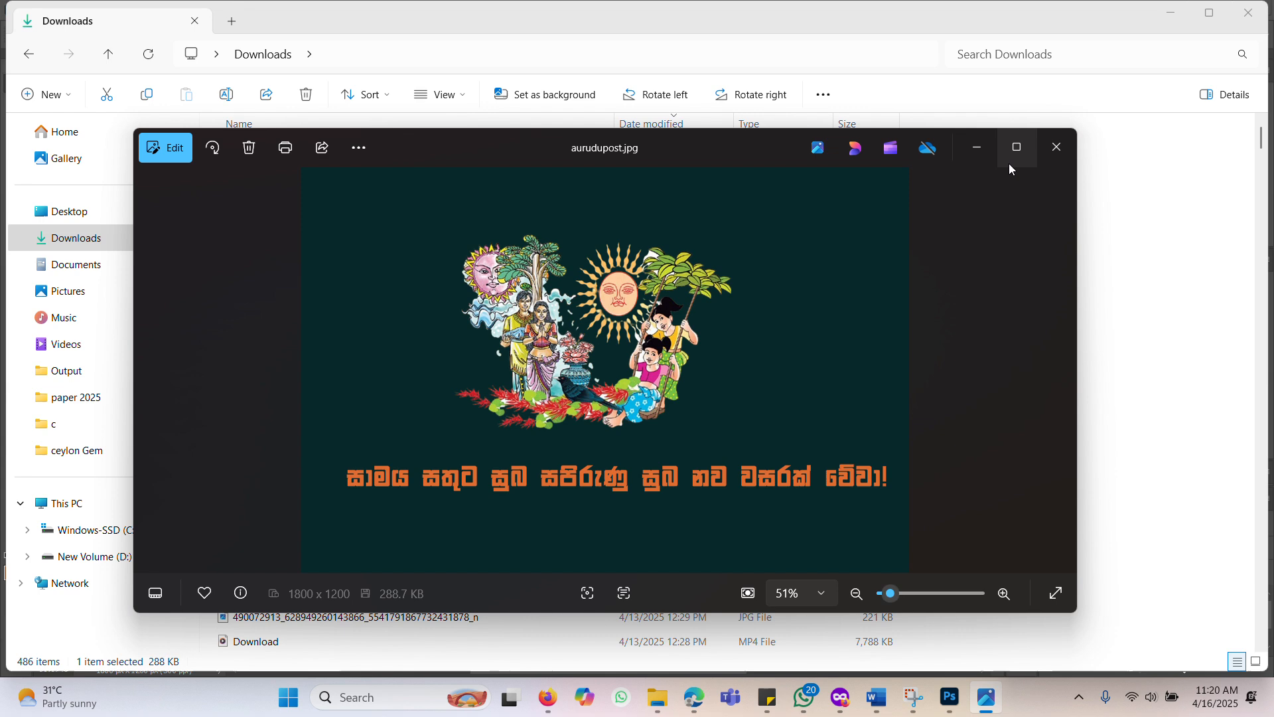
left_click(1009, 164)
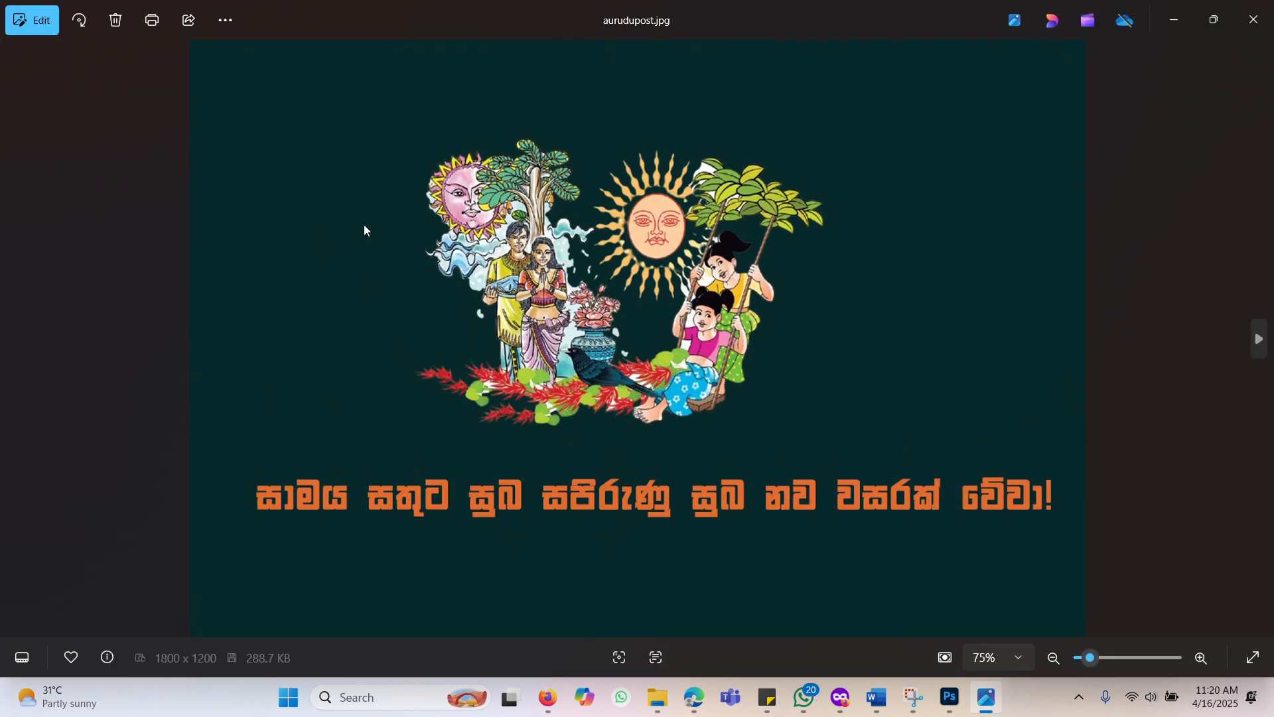
left_click(1252, 20)
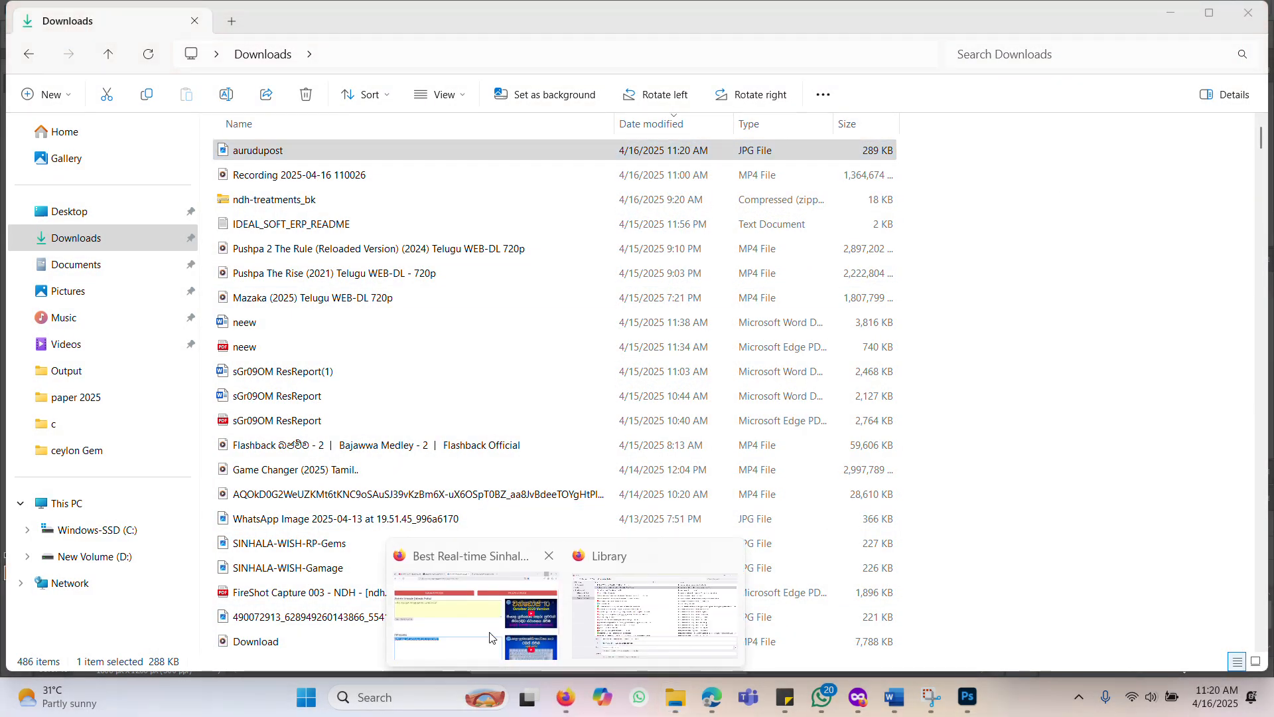
Switch to Firefox and review the greeting's Unicode and FM-Malithi text on the gurulk.com converter page
left_click(478, 611)
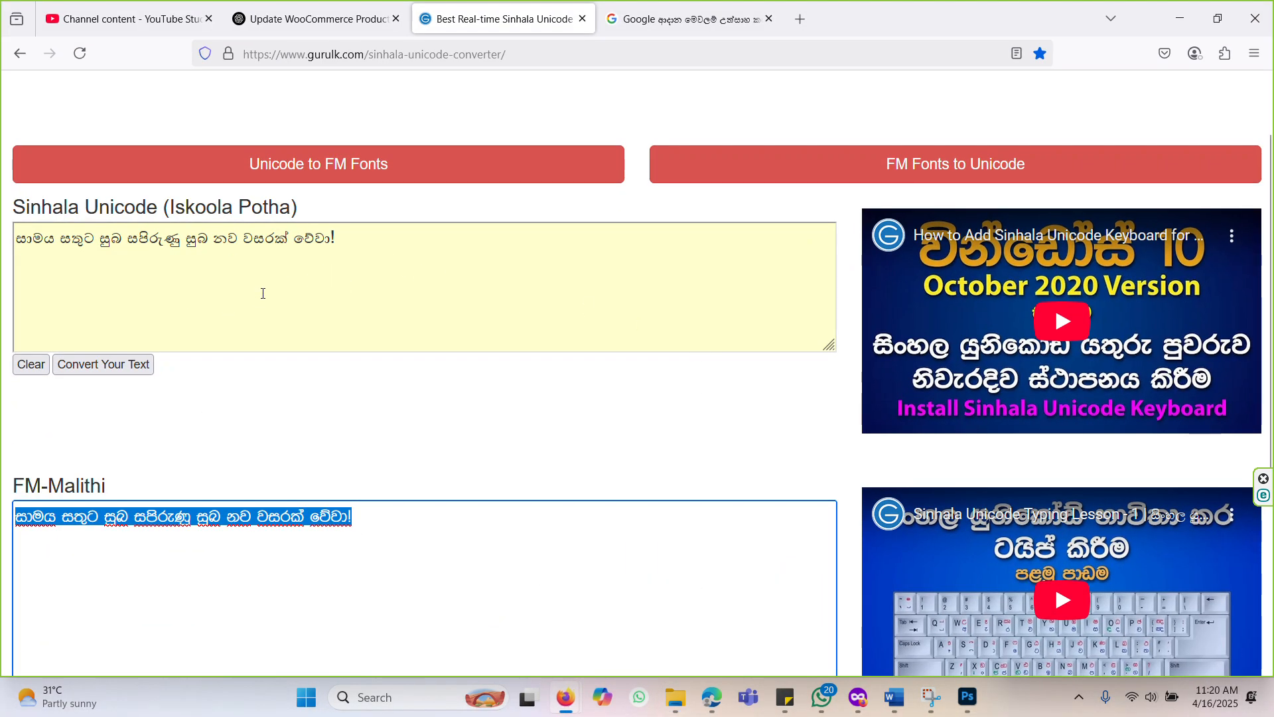
scroll(517, 338, "down", 5)
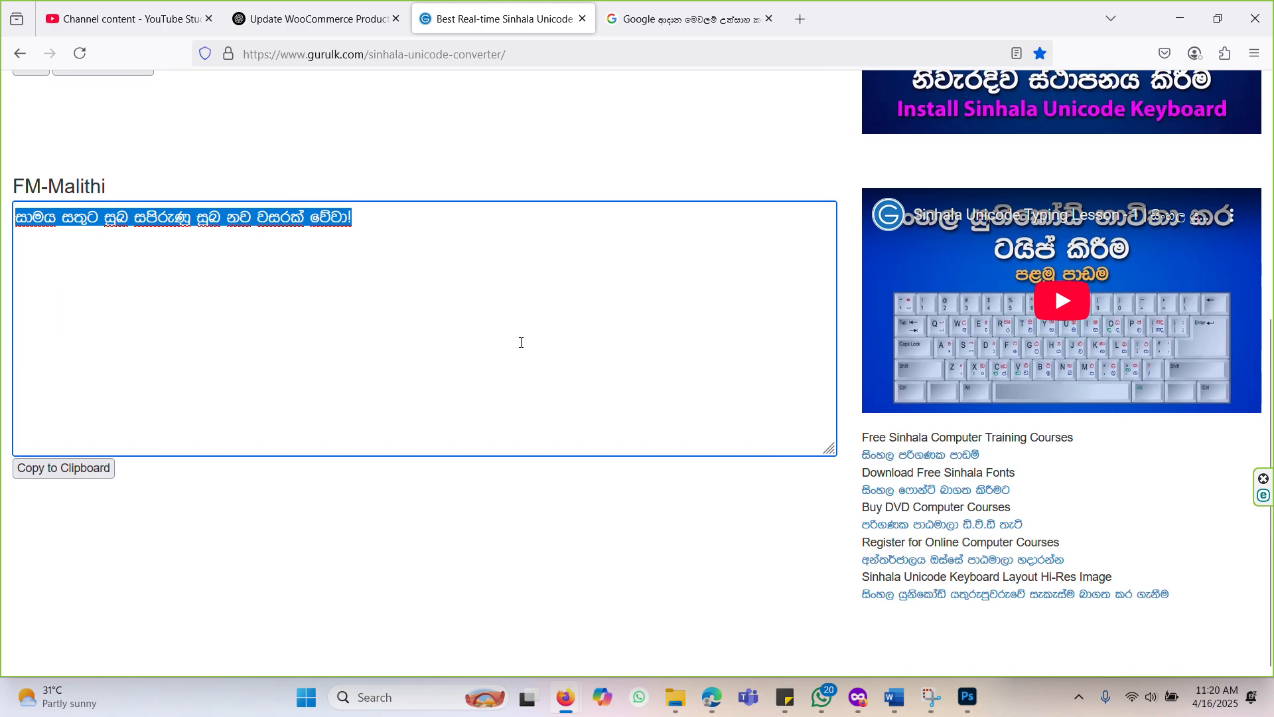
scroll(521, 342, "up", 6)
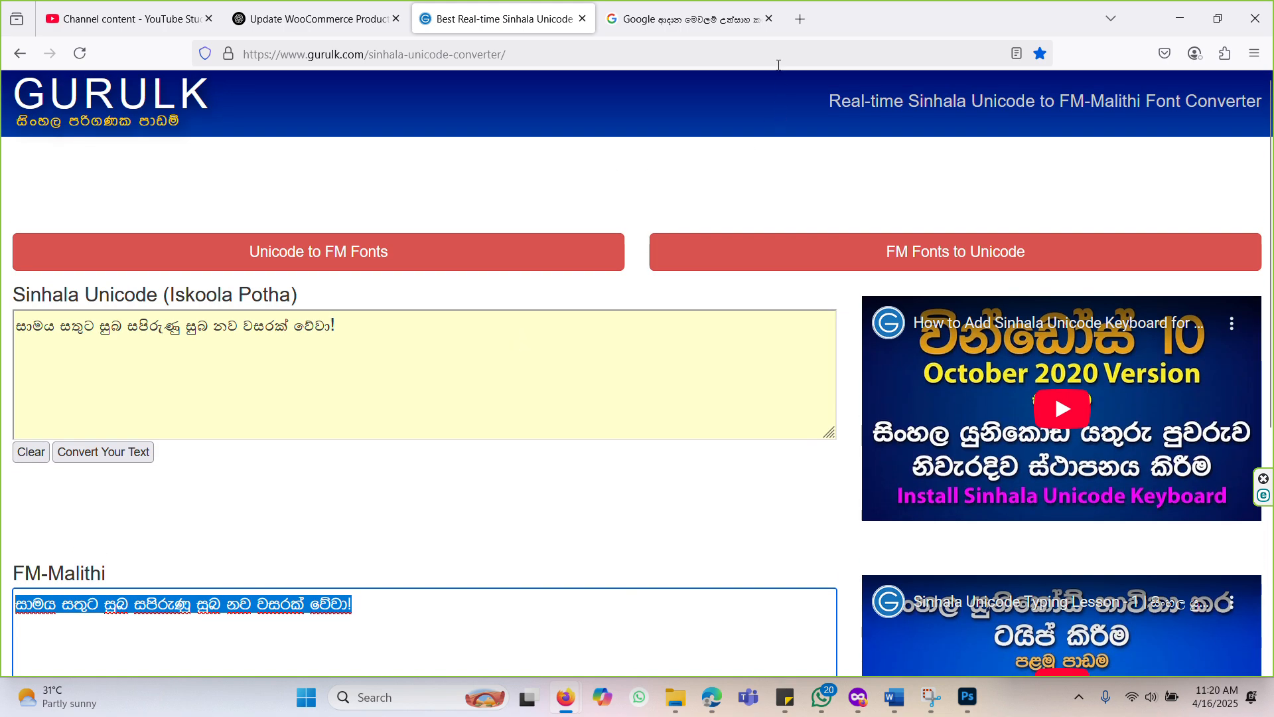
key("super+shift+s")
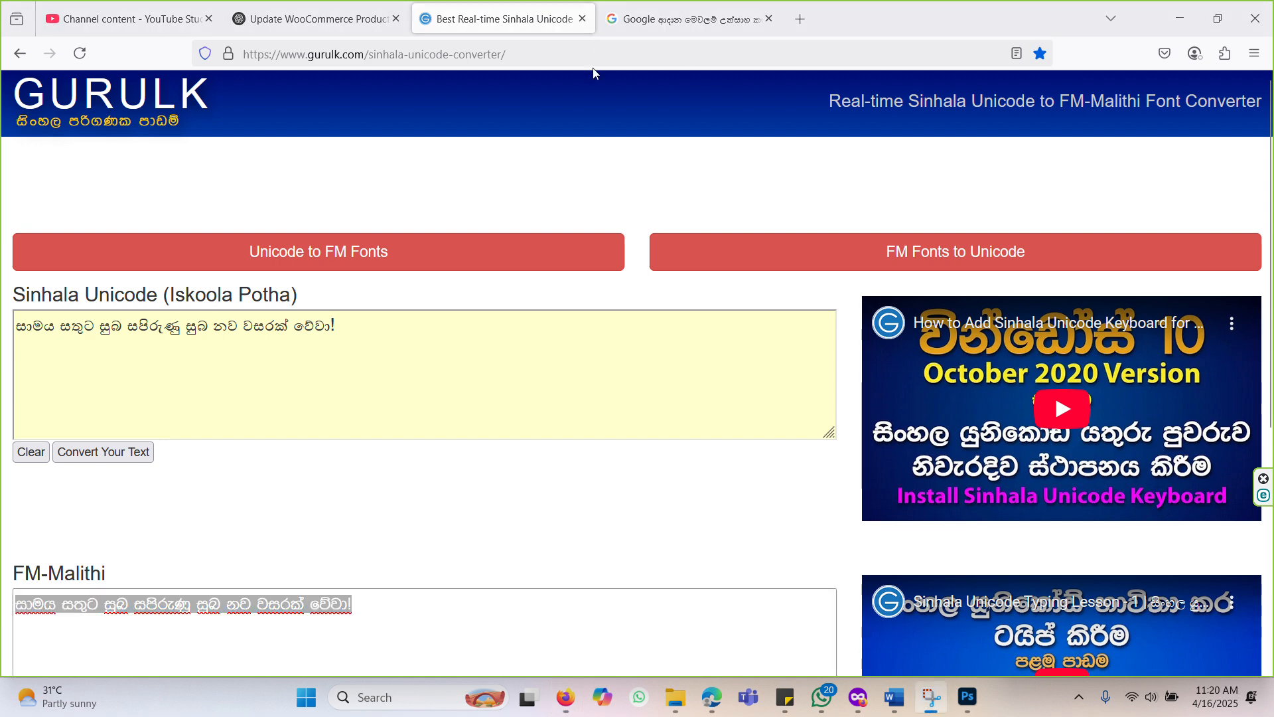